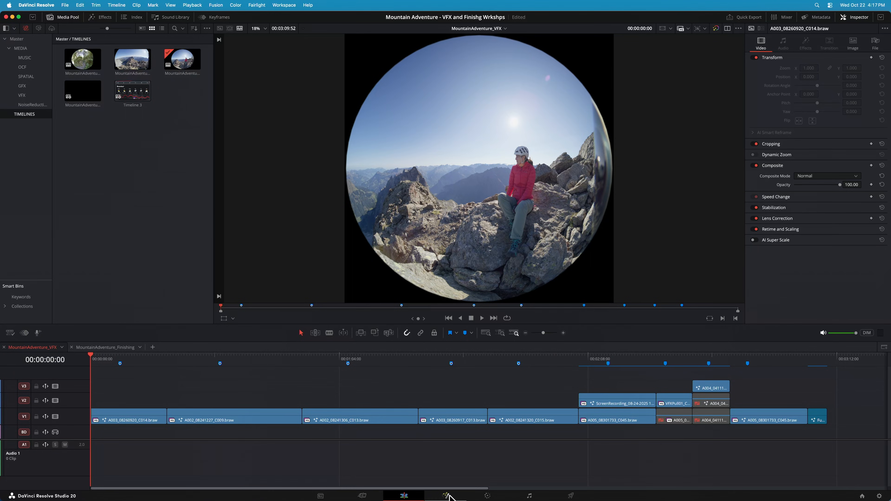
Open the mountain clip's composition on the Fusion page and hide the node toolbar
left_click(447, 495)
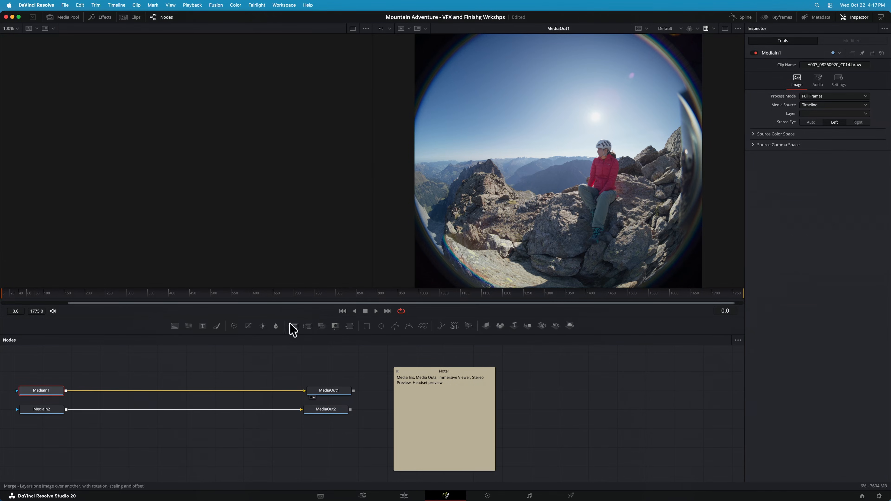
left_click(221, 6)
left_click(227, 25)
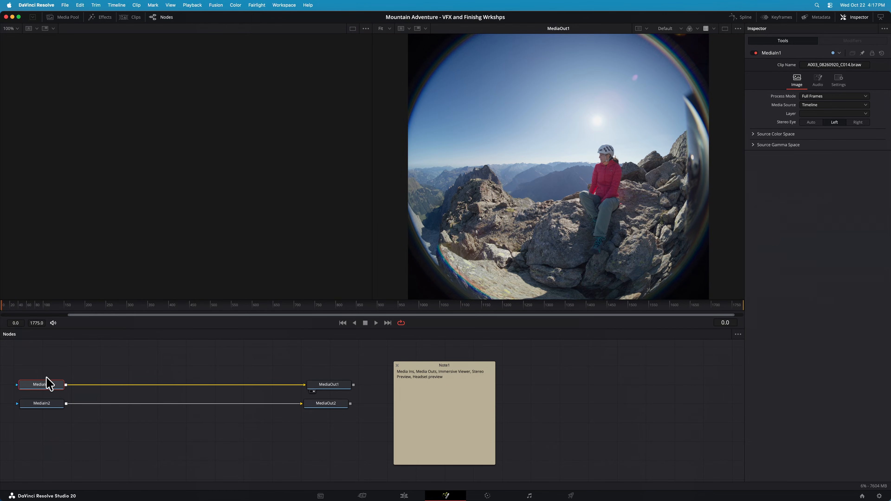
Examine the node graph, checking the settings of the MediaOut1 and MediaIn2 nodes
scroll(58, 367, "up", 5)
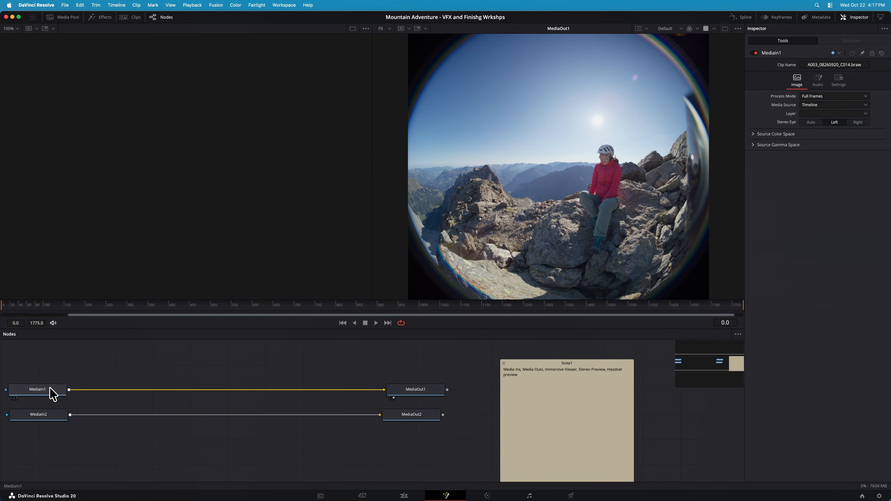
scroll(67, 387, "left", 1)
left_click(439, 392)
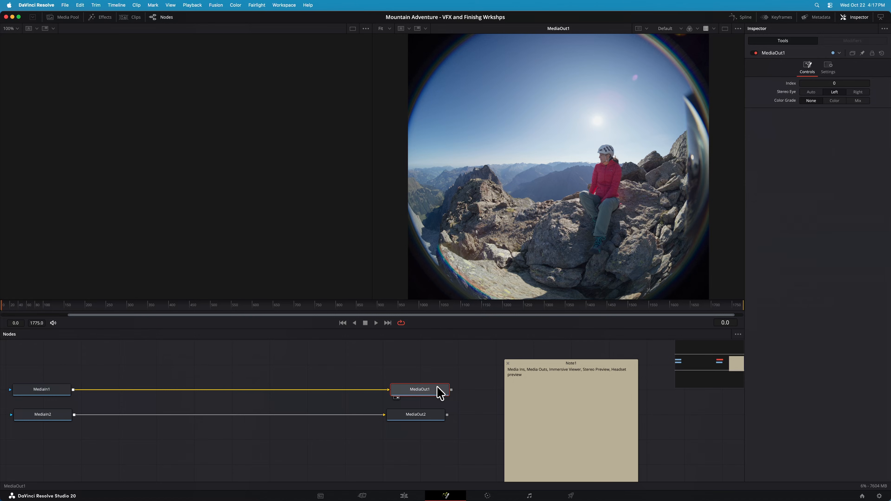
mouse_move(440, 393)
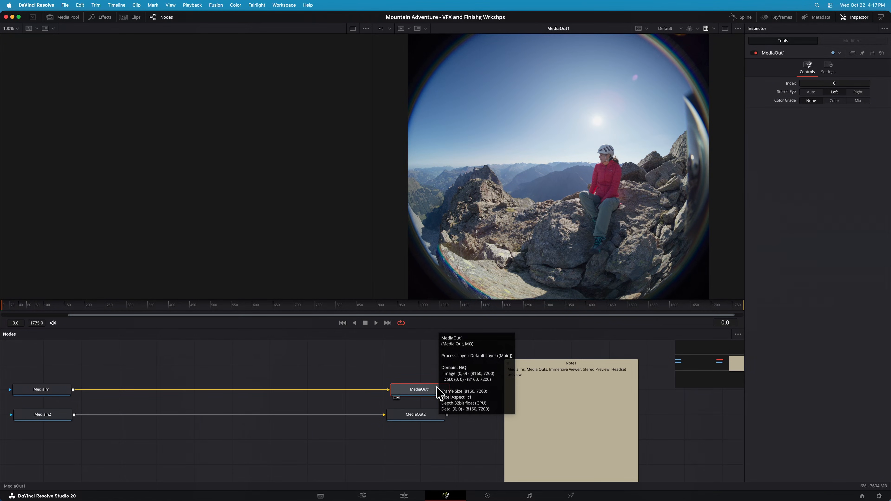
left_click(59, 419)
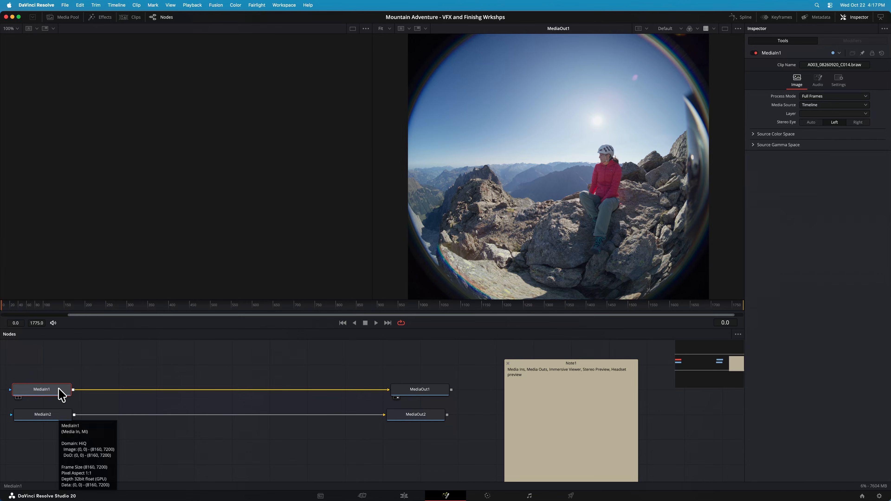
Show the MediaIn1 node in both viewers to compare them, and clear both viewers again
left_click_drag(61, 393, 90, 250)
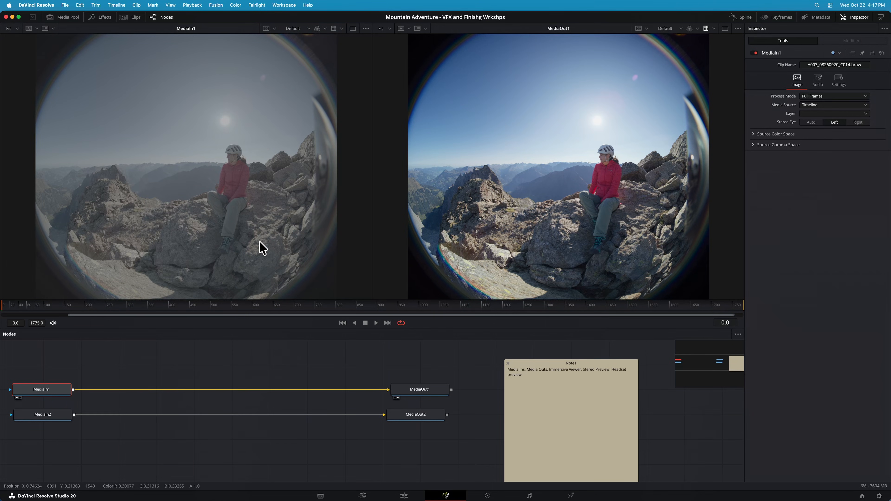
left_click_drag(62, 392, 620, 151)
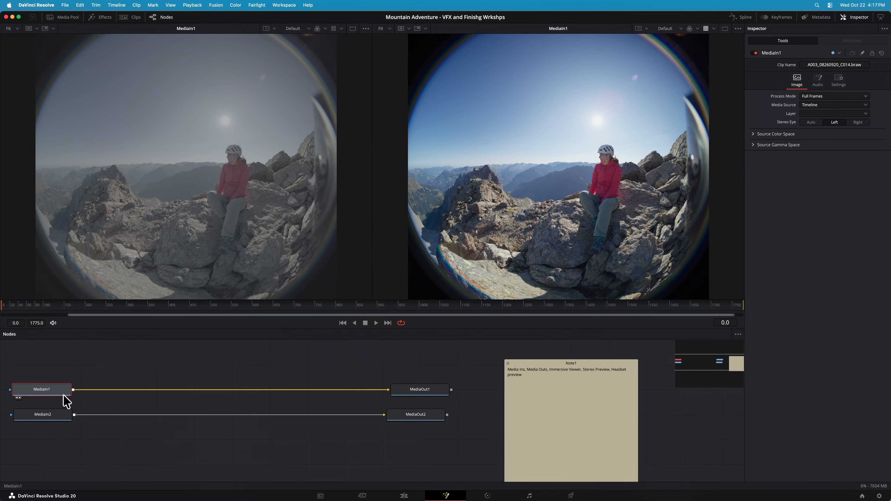
key("1")
key("2")
Show MediaIn2 in both viewers, and reduce the layout to a single viewer displaying only the colour-managed MediaIn2 image
left_click(55, 413)
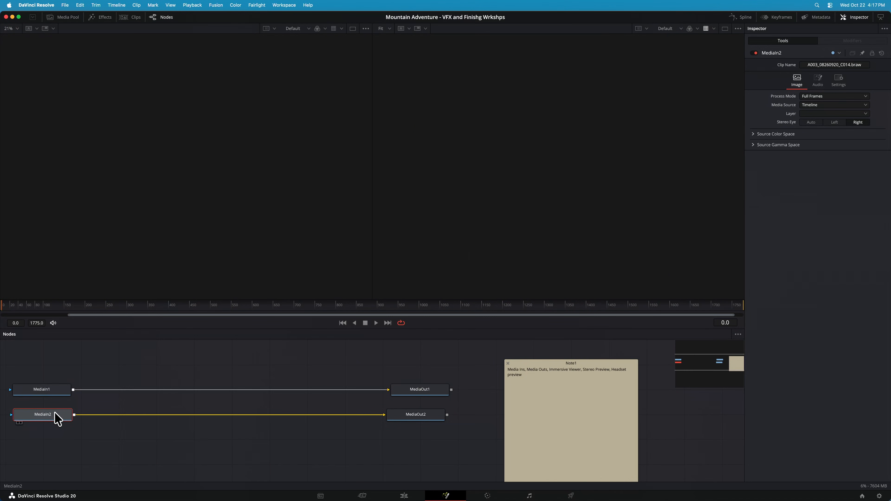
key("1")
key("2")
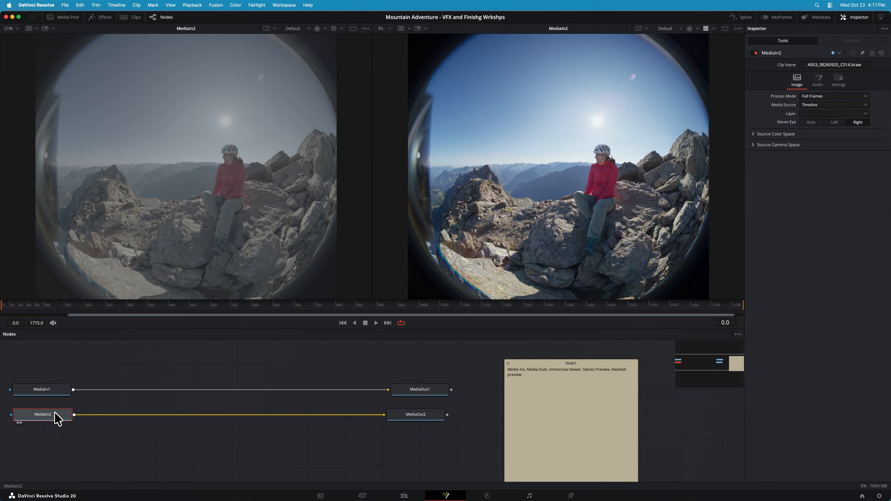
mouse_move(57, 419)
key("1")
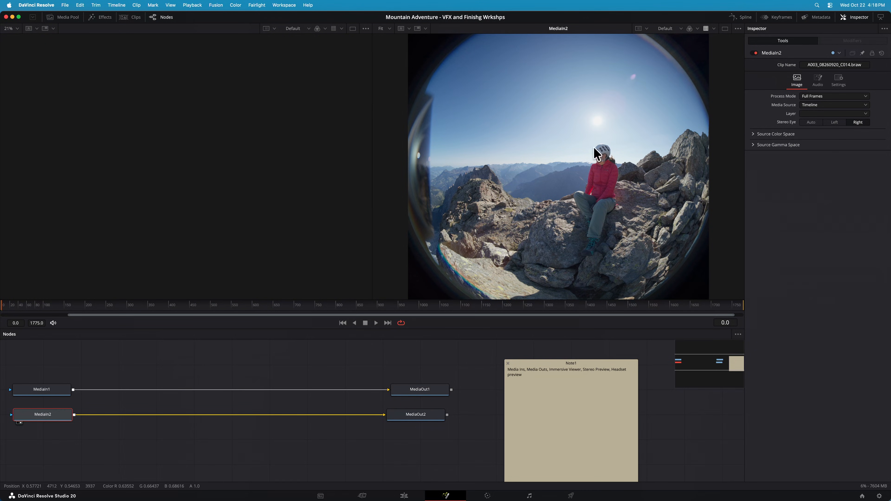
left_click(725, 28)
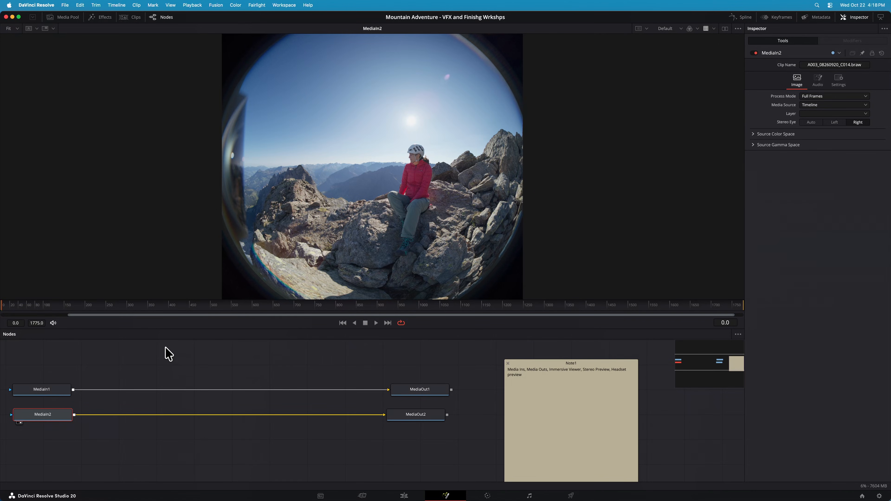
right_click(168, 354)
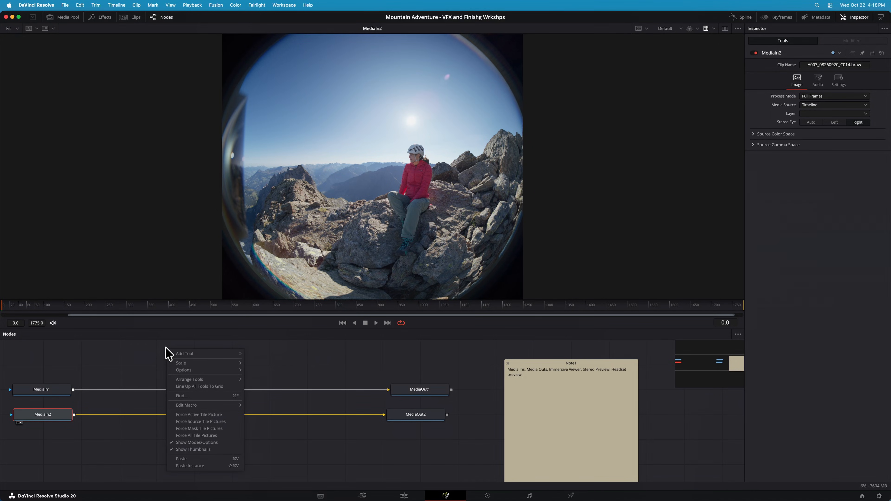
mouse_move(191, 356)
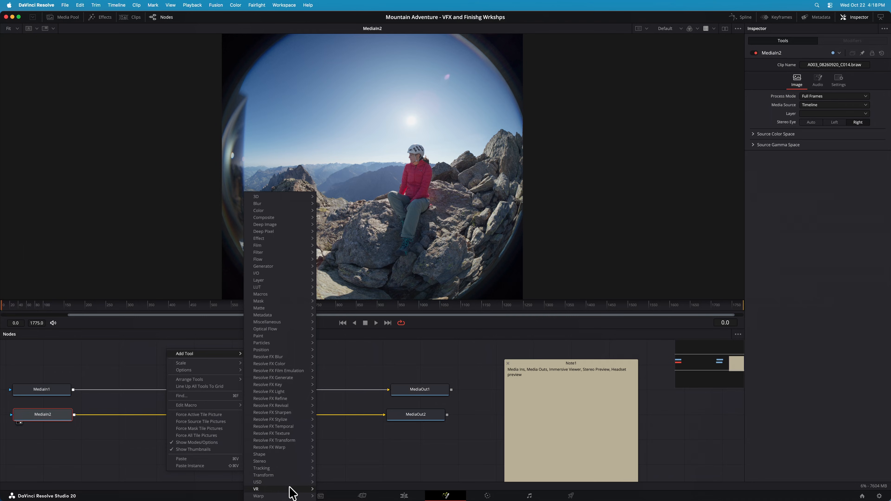
mouse_move(290, 490)
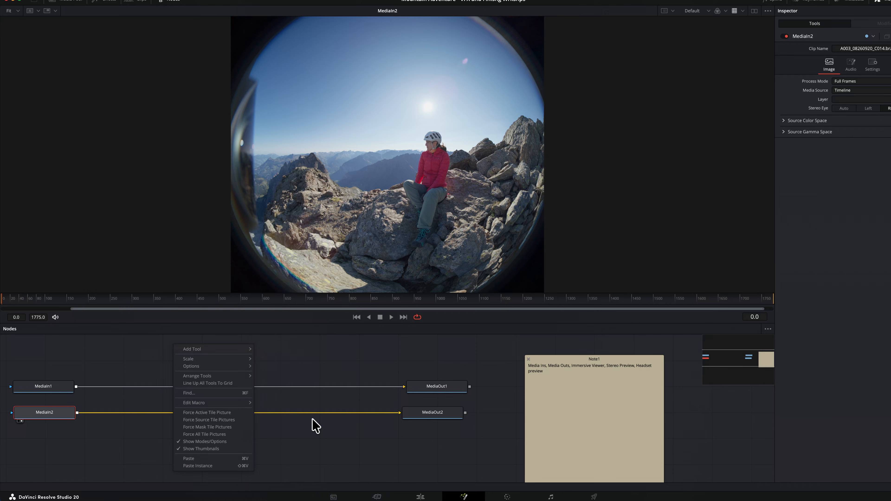
left_click(137, 362)
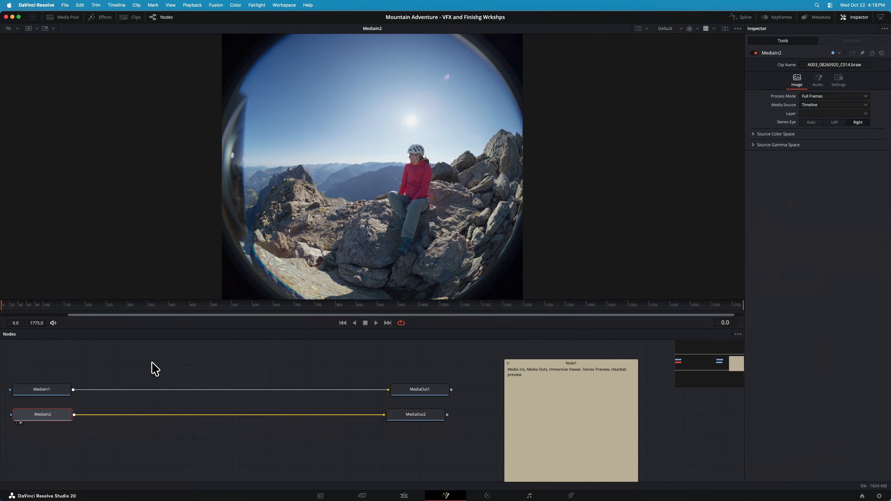
Add an Immersive Patcher node to the graph and connect MediaIn1's output to it
right_click(141, 354)
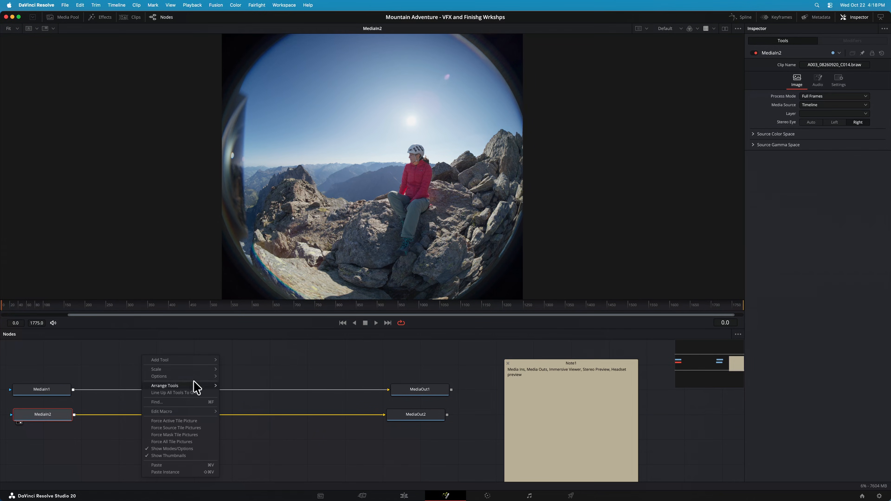
mouse_move(183, 362)
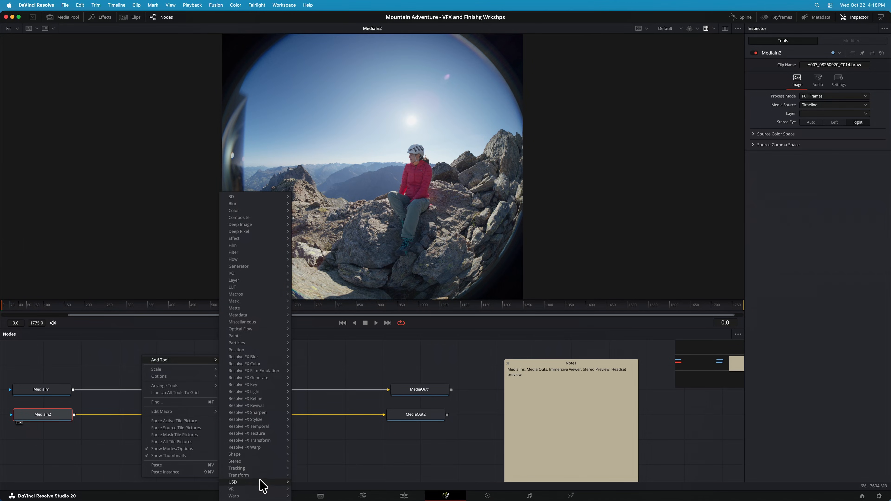
mouse_move(265, 490)
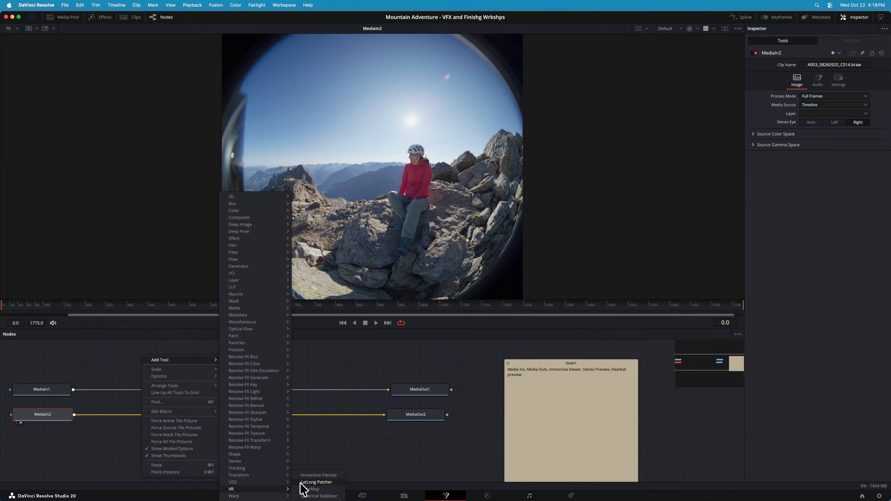
left_click(318, 478)
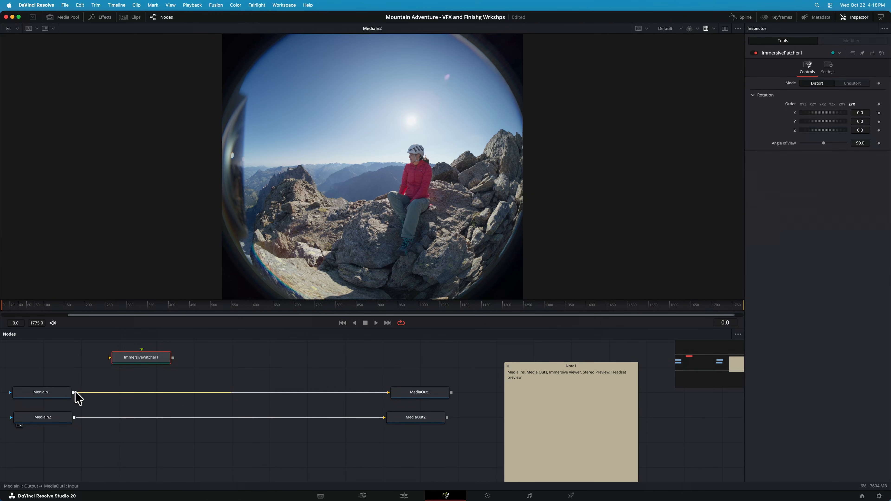
left_click_drag(73, 392, 120, 360)
Compare MediaIn1 with the Immersive Patcher in the viewer and set the patcher's mode to Undistort
left_click(66, 392)
key("1")
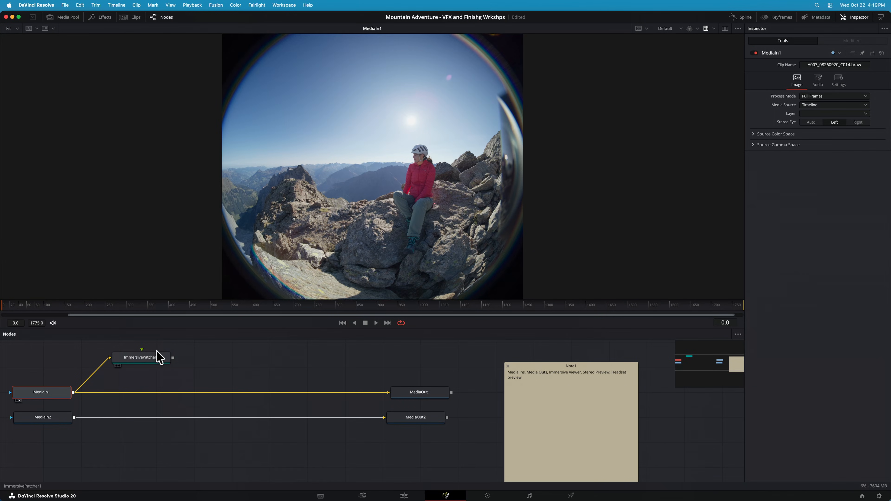
left_click(157, 360)
key("1")
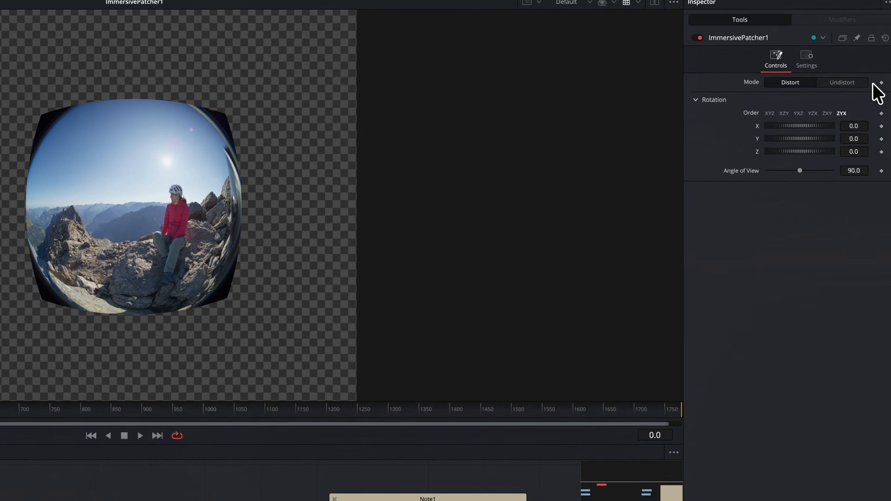
left_click(858, 85)
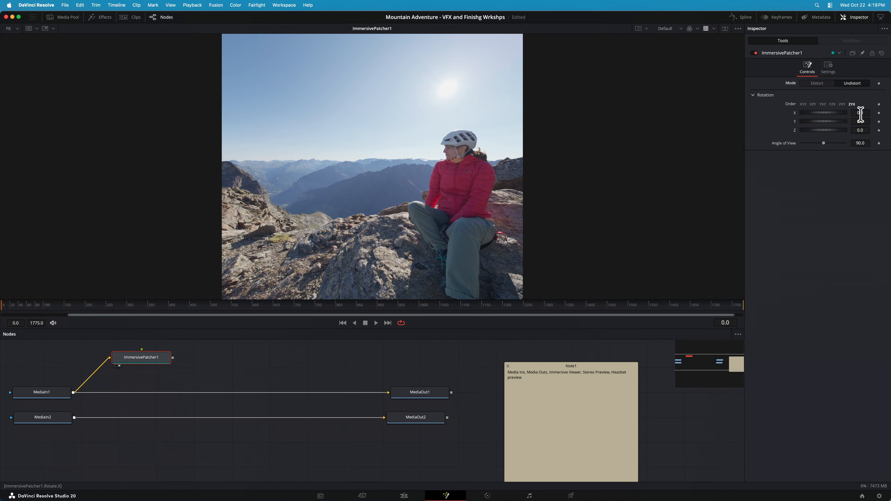
Try different X and Y rotations and a wider angle of view on the Immersive Patcher, resetting each to its default
left_click_drag(816, 113, 842, 123)
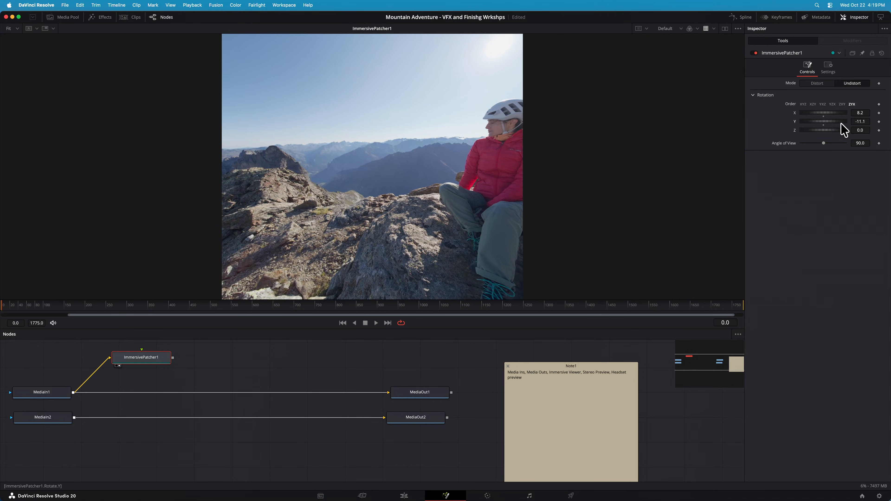
double_click(823, 114)
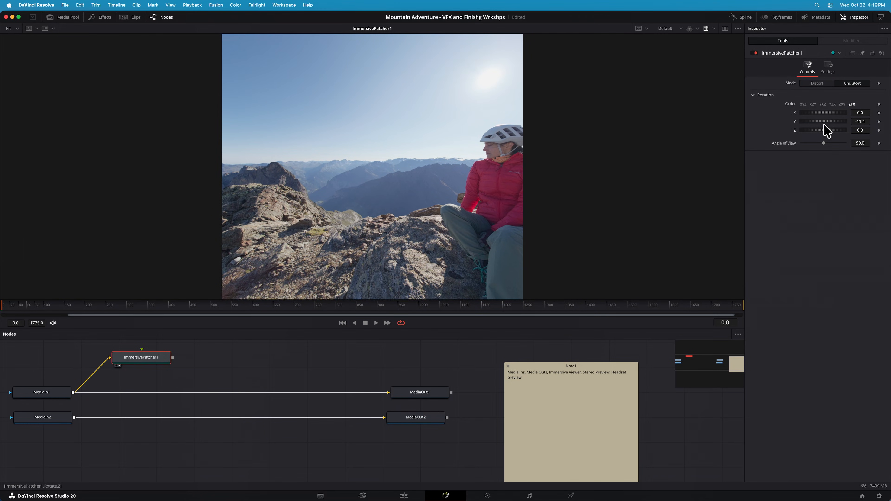
double_click(825, 123)
mouse_move(823, 143)
left_mouse_down()
mouse_move(811, 143)
mouse_move(830, 143)
left_mouse_up()
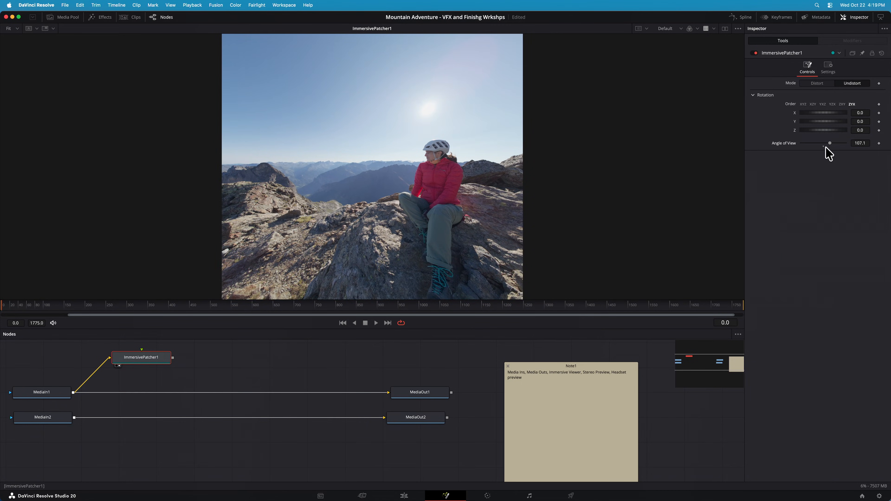
left_click(823, 145)
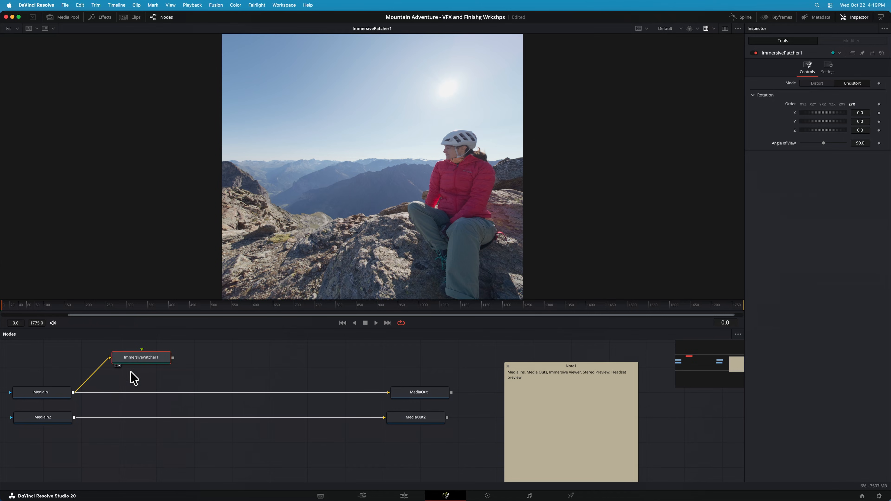
Delete the Immersive Patcher node and show MediaIn1 in the viewer
left_click_drag(154, 365, 165, 350)
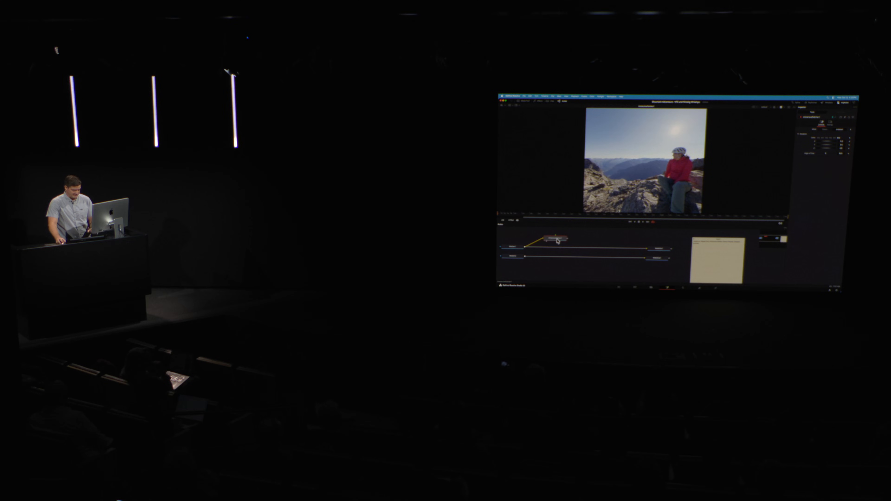
key("1")
Add a LatLong Patcher node to the graph and delete it again
right_click(556, 239)
mouse_move(565, 239)
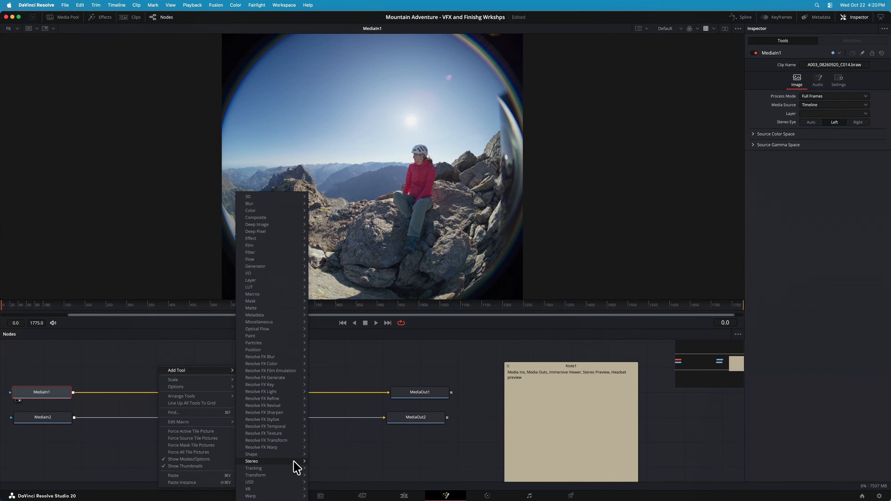
mouse_move(281, 490)
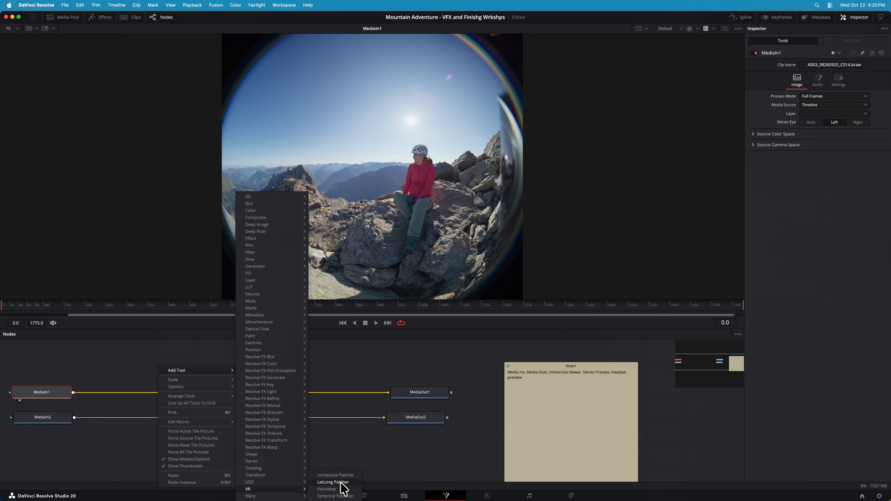
left_click(334, 483)
left_click(172, 368)
key("Delete")
Add a PanoMap node to the graph and connect MediaIn1's output to it
right_click(165, 367)
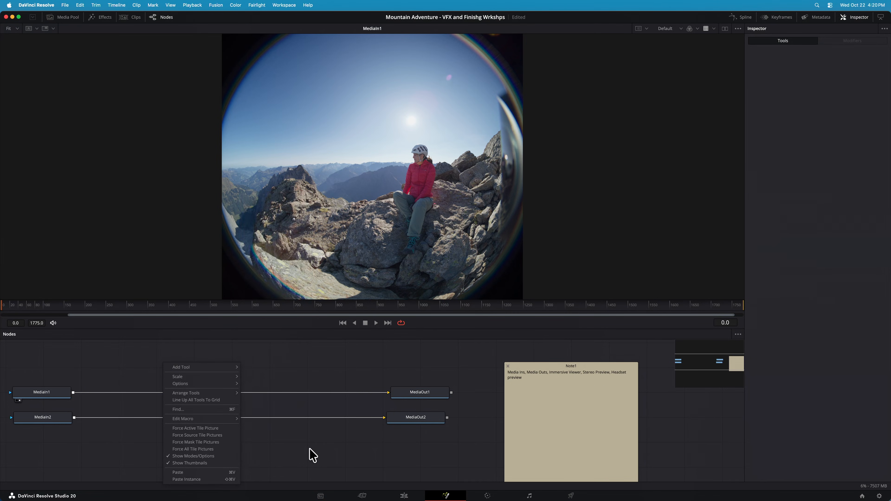
mouse_move(209, 368)
mouse_move(273, 489)
left_click(339, 487)
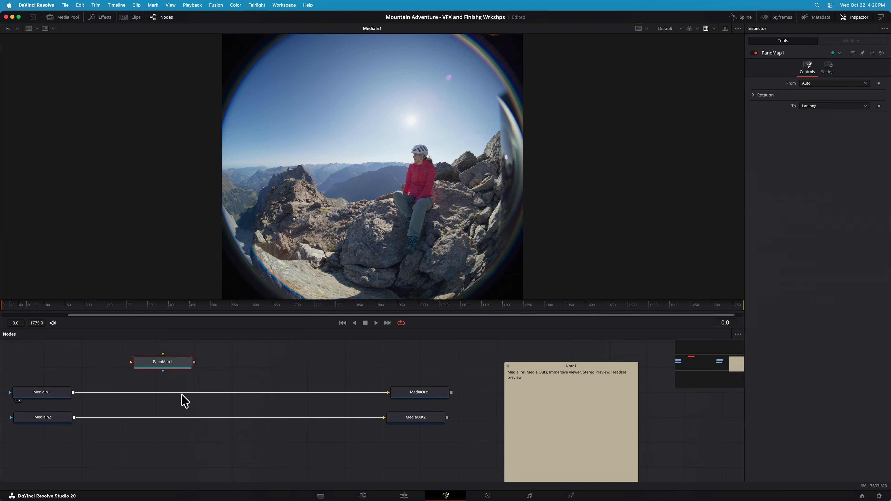
left_click_drag(73, 392, 157, 364)
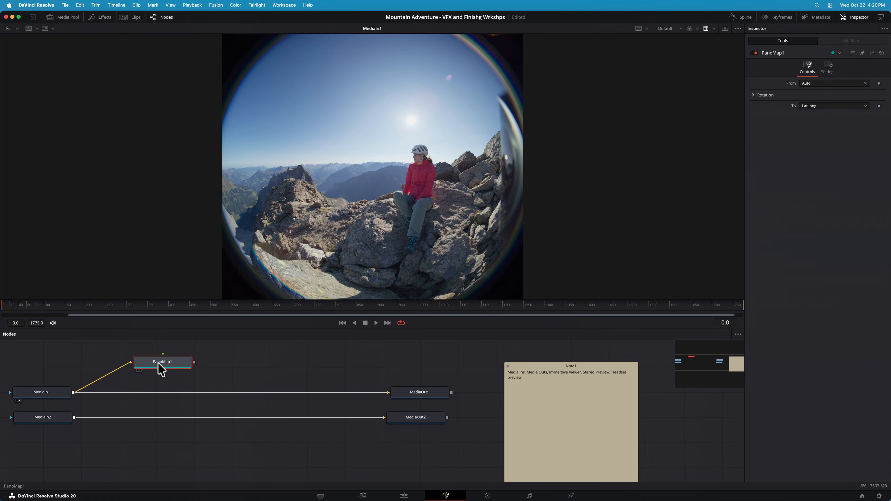
Show the PanoMap node in the viewer and set its From format to Immersive
key("1")
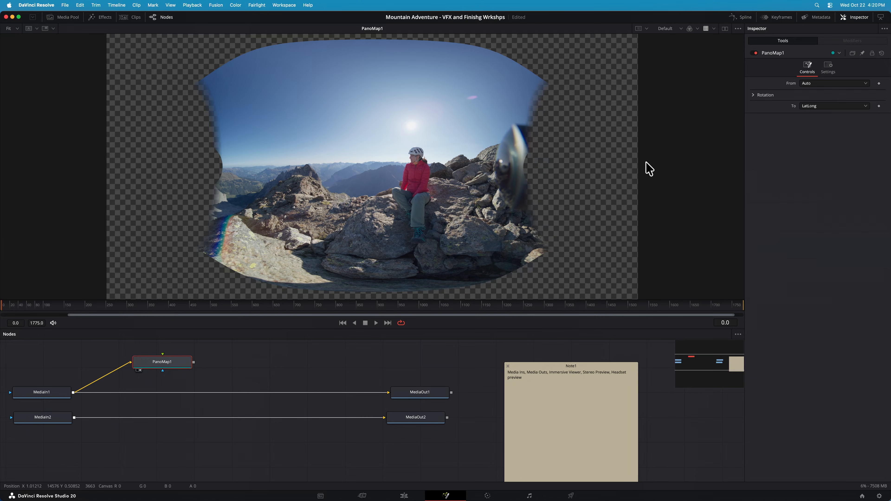
left_click(810, 84)
left_click(827, 146)
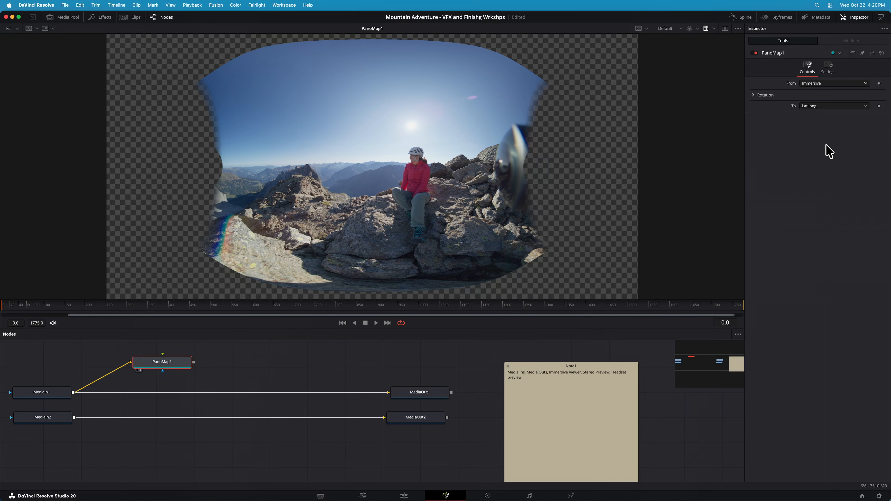
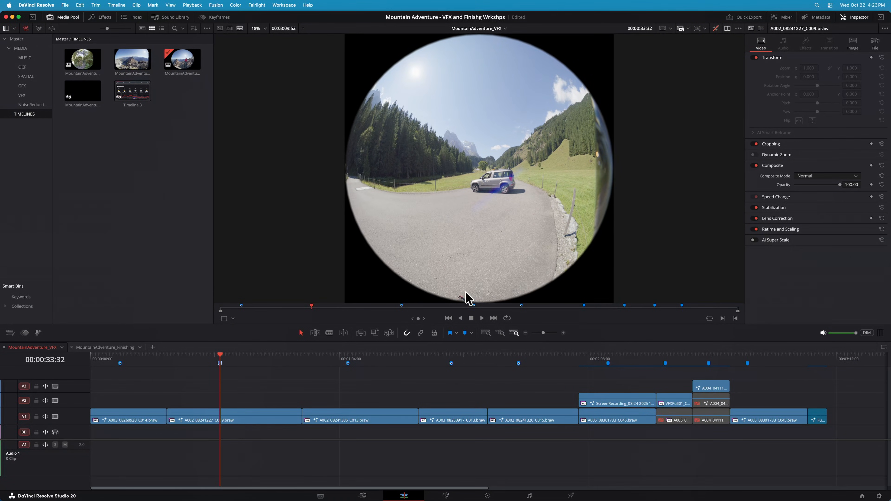
Open the A002_08241227_C009.braw clip in Fusion and show its MediaIn1 node in the viewer
left_click(200, 366)
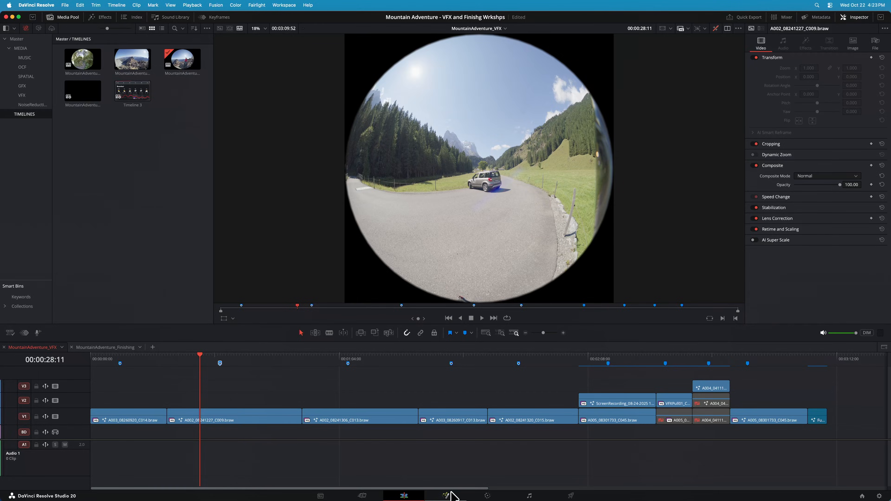
left_click(446, 496)
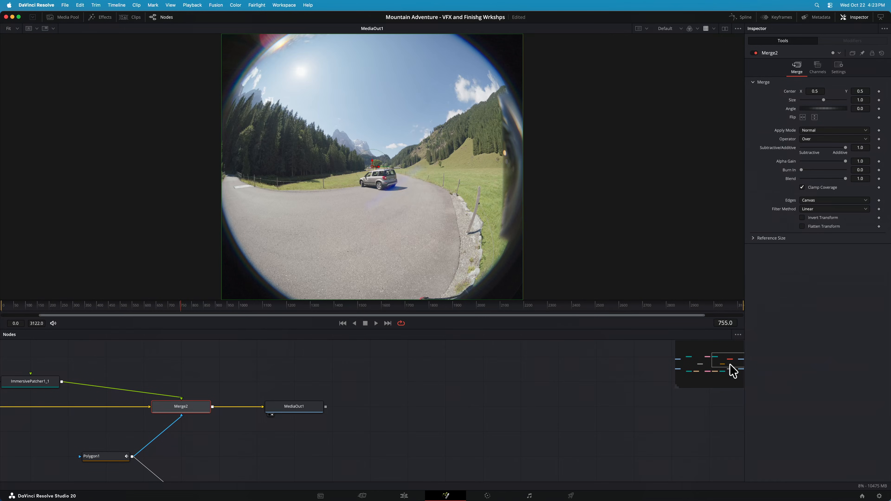
left_click_drag(732, 370, 707, 364)
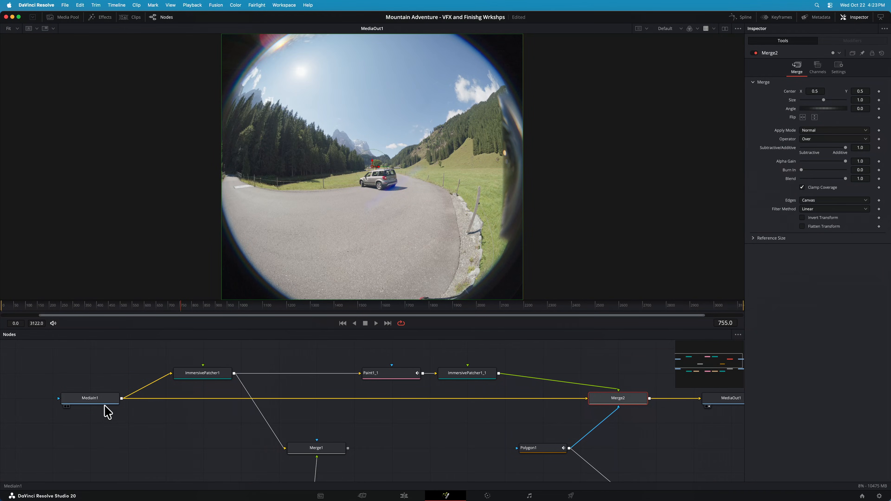
left_click(103, 408)
key("1")
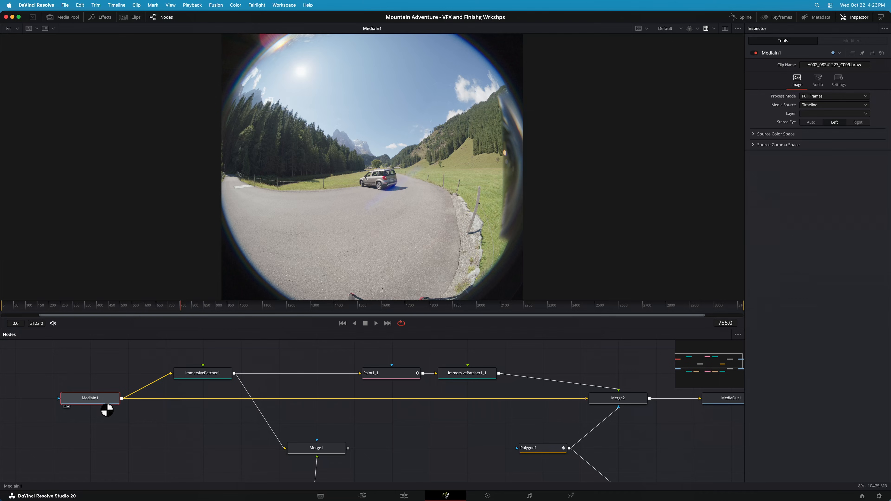
mouse_move(107, 410)
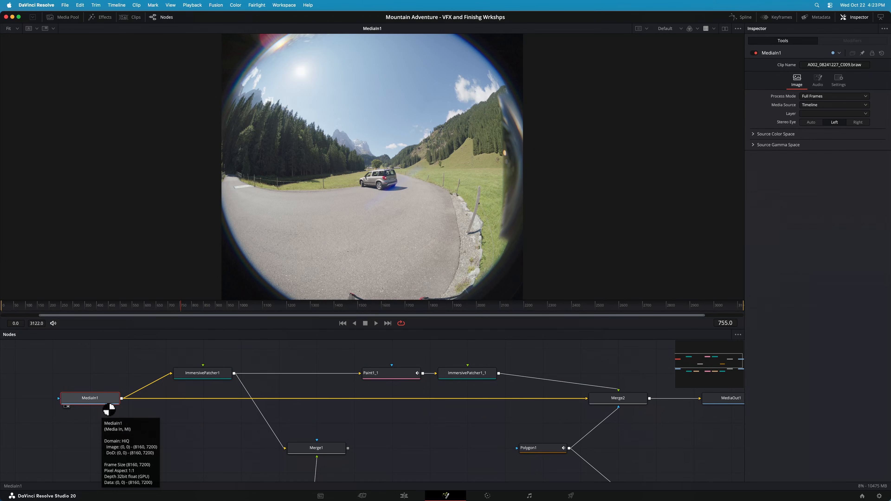
Show the MediaIn2 node in the viewer and reselect MediaIn1 to compare their Stereo Eye settings
scroll(129, 404, "down", 3)
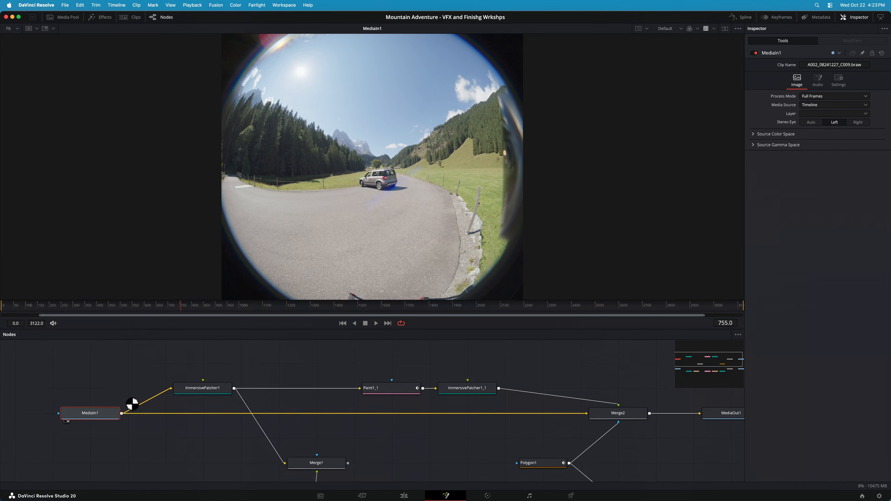
scroll(131, 404, "down", 3)
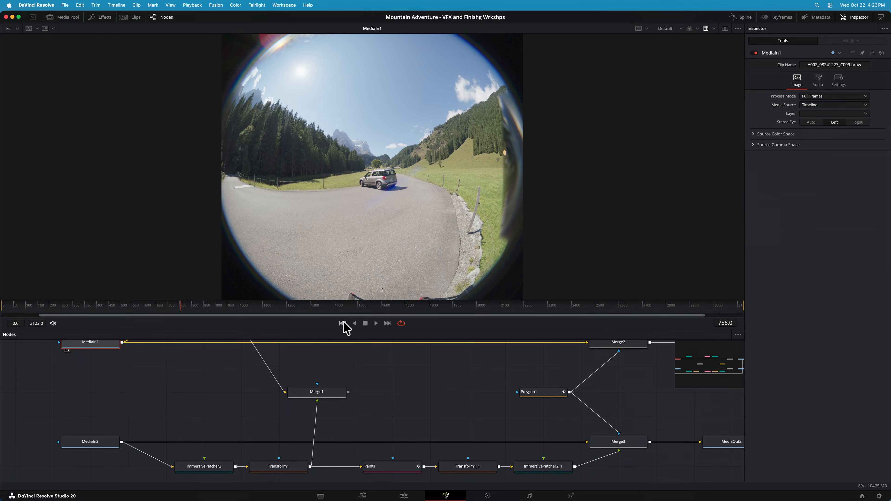
left_click(89, 448)
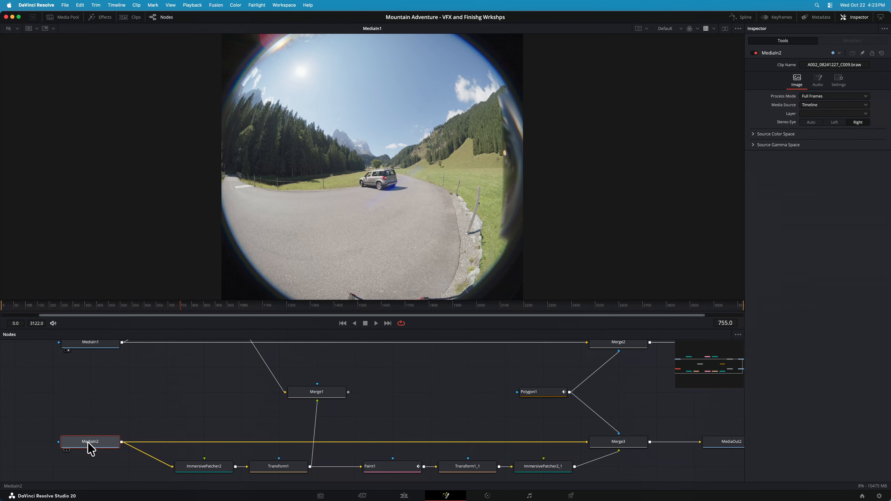
scroll(99, 378, "up", 3)
left_click(100, 373)
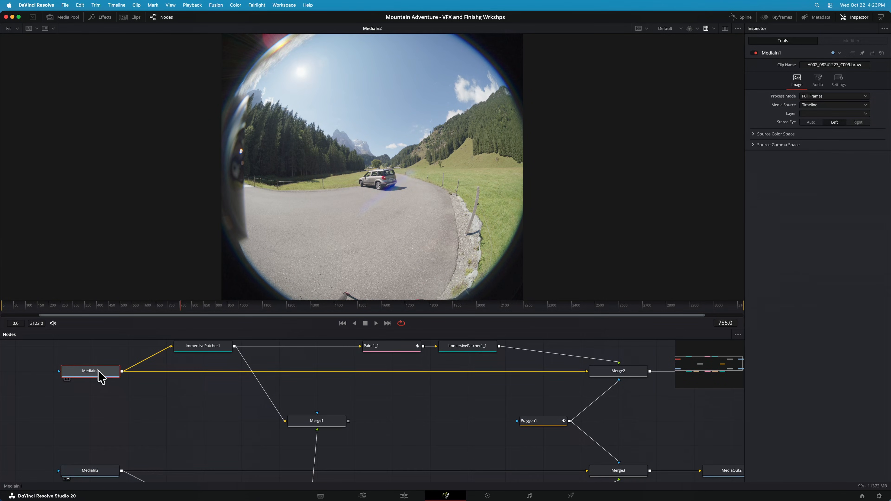
scroll(135, 384, "up", 3)
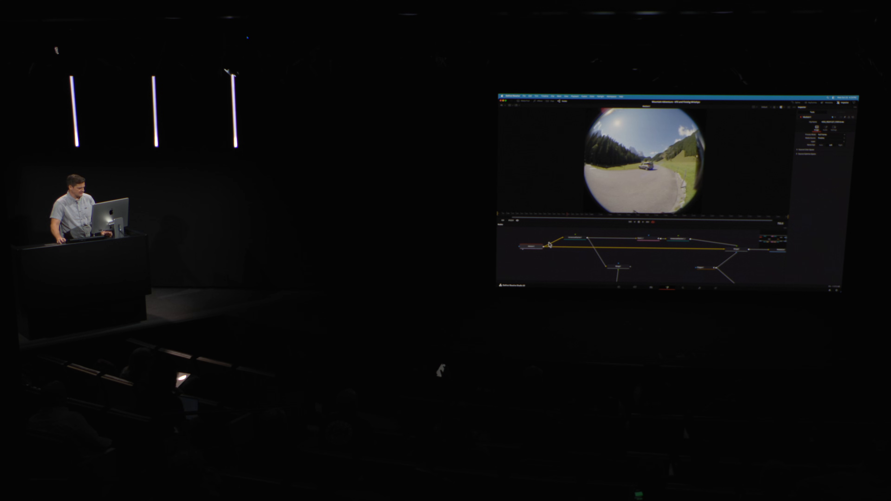
Show the ImmersivePatcher1 node in the viewer
left_click(579, 239)
key("1")
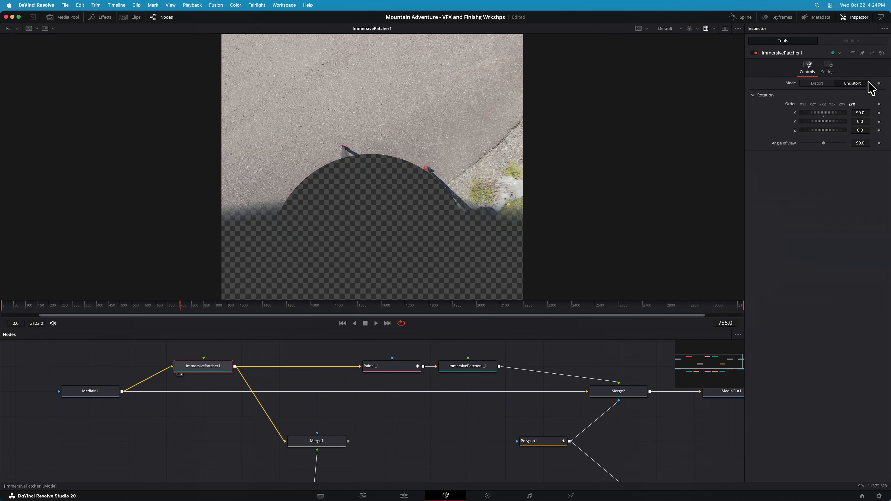
Try a different X rotation on ImmersivePatcher1 and set it back to 90
mouse_move(842, 119)
left_mouse_down()
mouse_move(823, 118)
mouse_move(856, 114)
left_mouse_up()
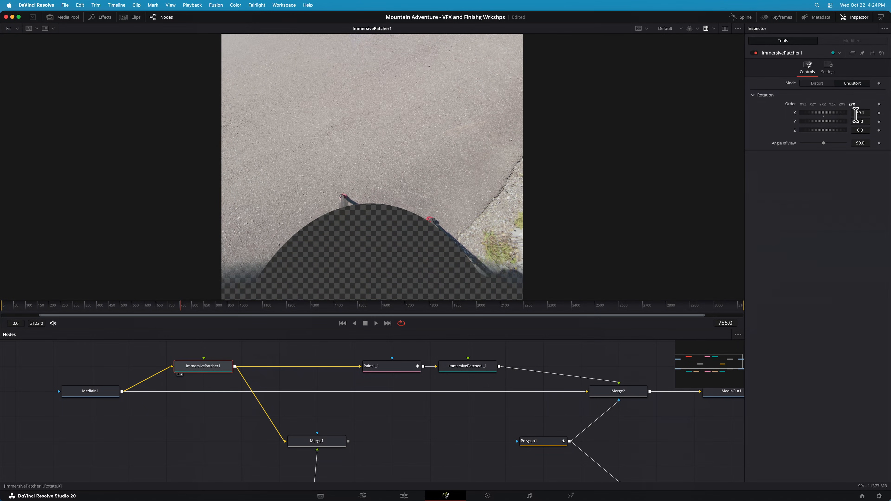
left_click(864, 113)
type("90")
key("Tab")
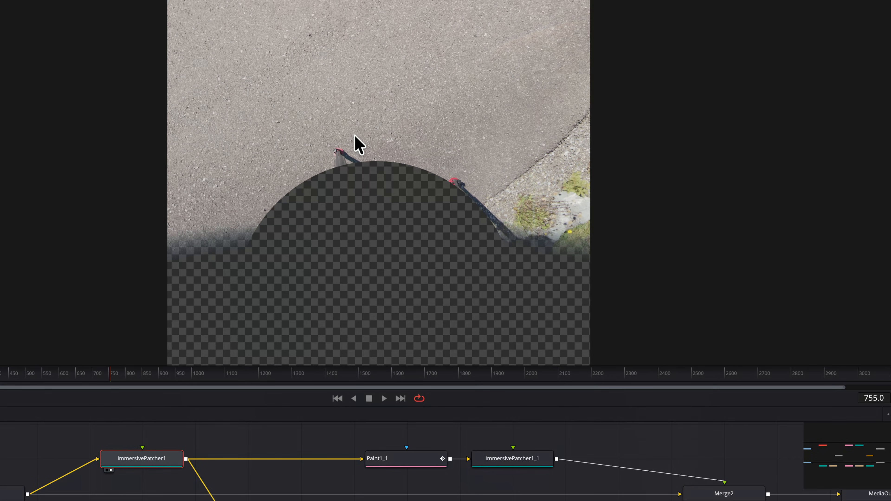
Show the Paint1_1 result in the viewer and inspect the settings of ImmersivePatcher1
left_click(417, 460)
key("2")
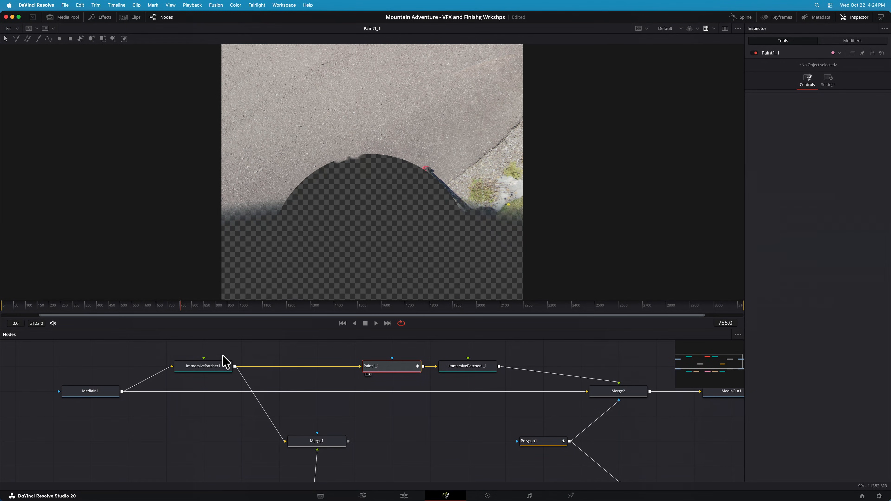
left_click(218, 365)
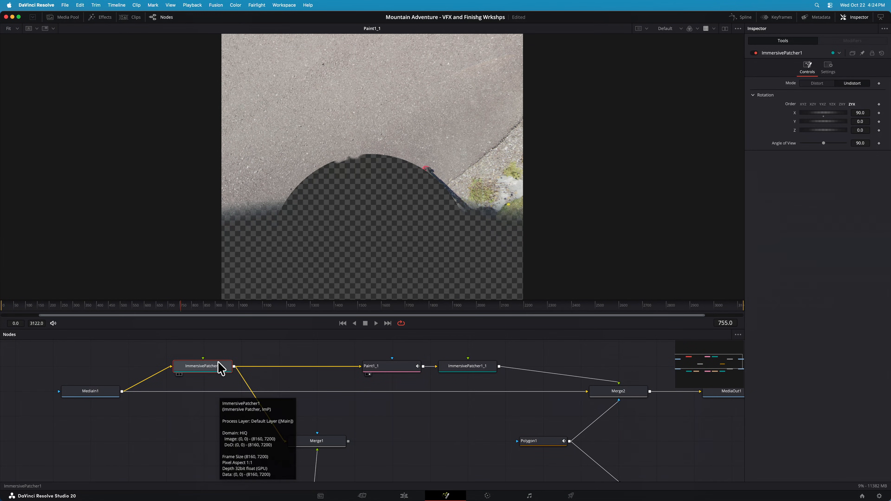
Move ImmersivePatcher1_1 slightly away from Paint1_1 in the graph and show its distorted patch in the viewer
left_click(472, 365)
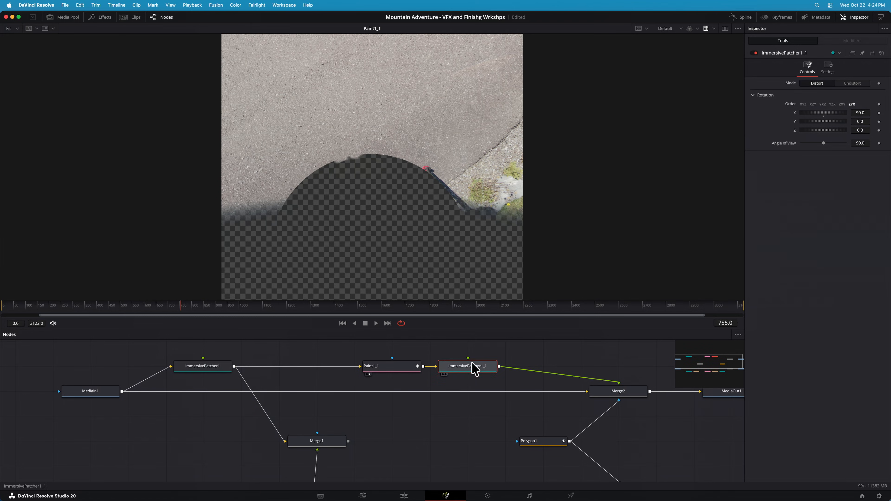
left_click_drag(470, 365, 481, 364)
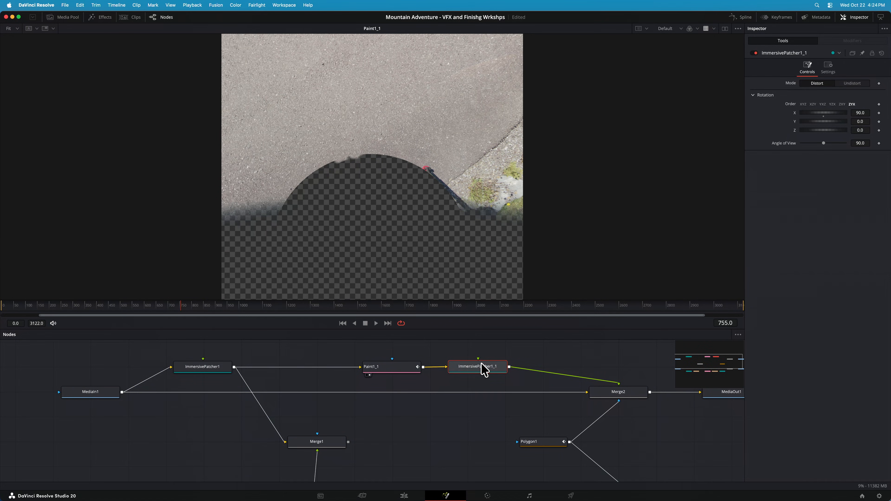
key("1")
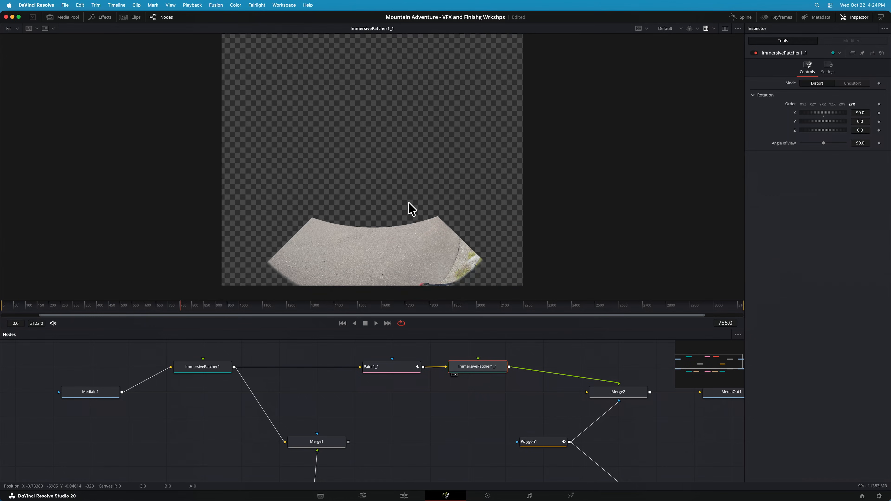
scroll(409, 203, "down", 1)
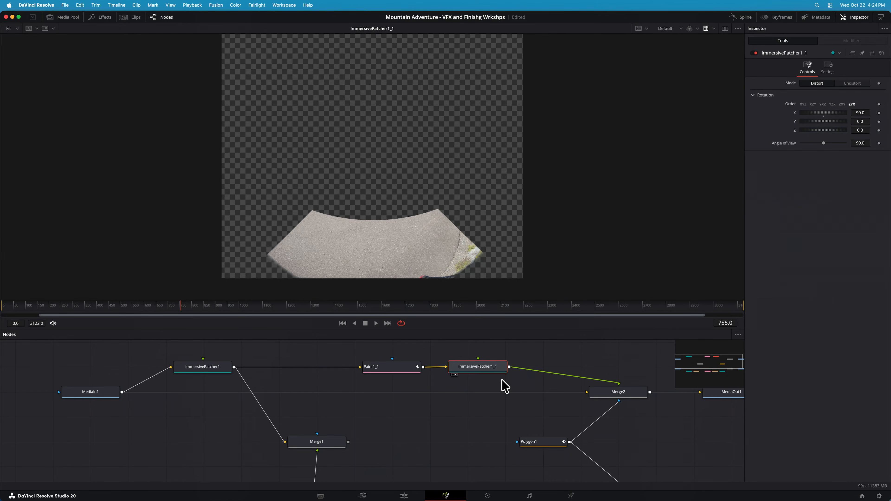
Show the Polygon1 mask in the viewer
scroll(505, 387, "up", 2)
left_click(544, 465)
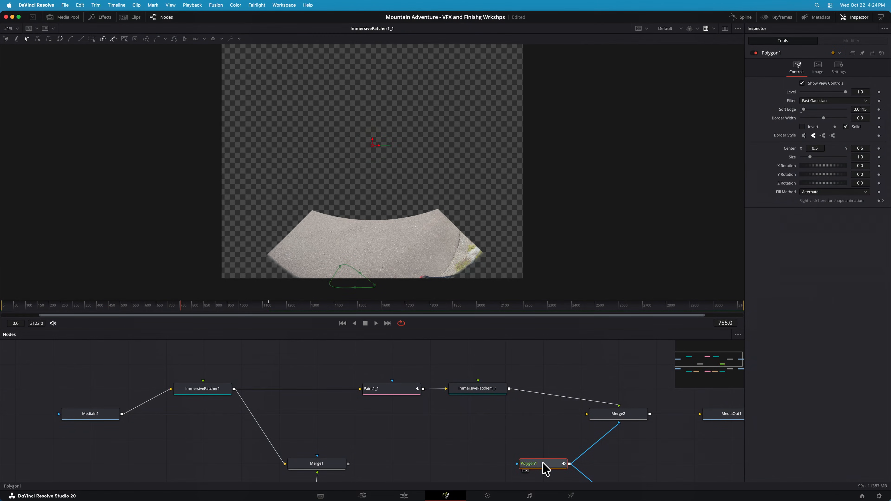
key("1")
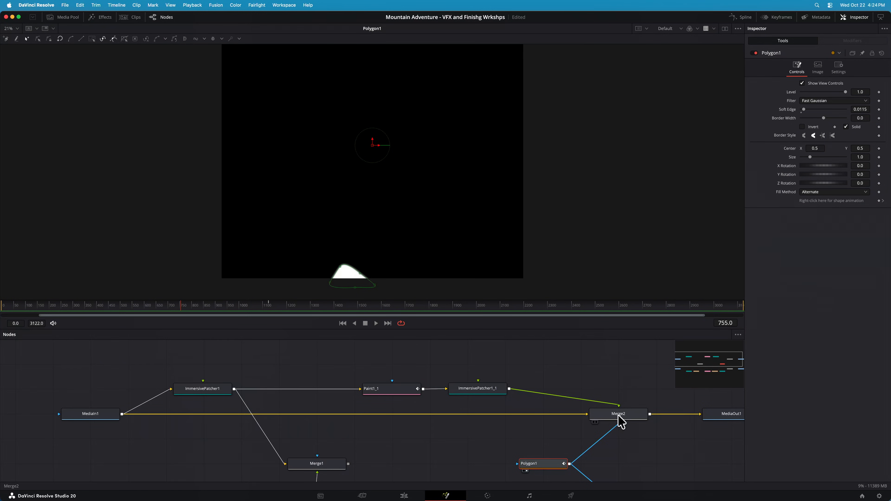
Show Merge2 in the viewer and toggle the node off and on to compare the left eye with and without the patch
left_click(619, 414)
key("1")
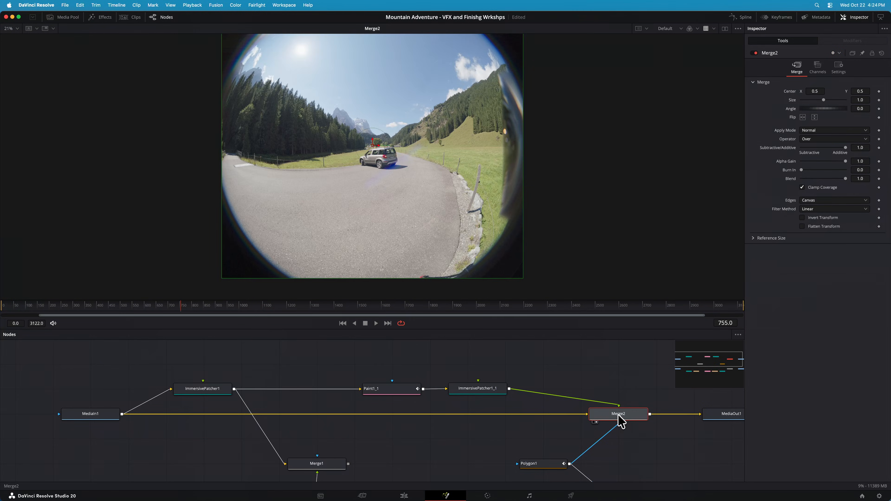
key("ctrl+p")
key("ctrl+p")
key("ctrl+p")
key("ctrl+p")
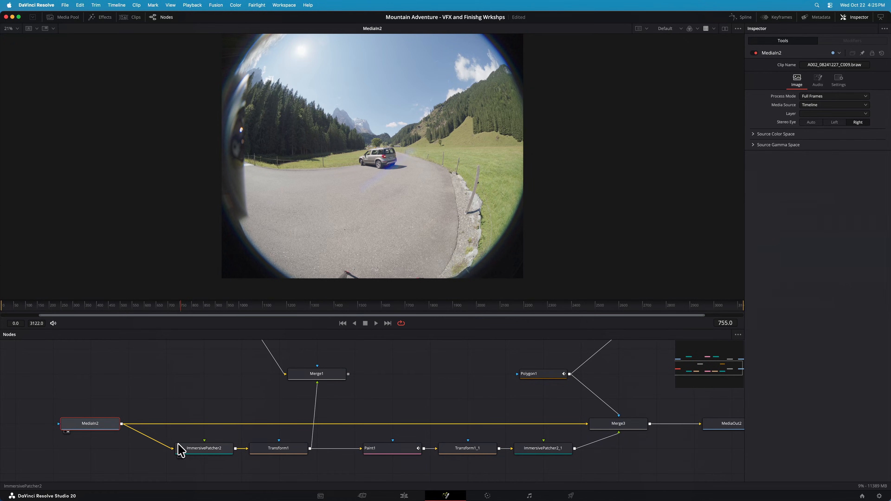
Show ImmersivePatcher2 in the viewer and disable the Transform1 node that follows it
left_click(204, 449)
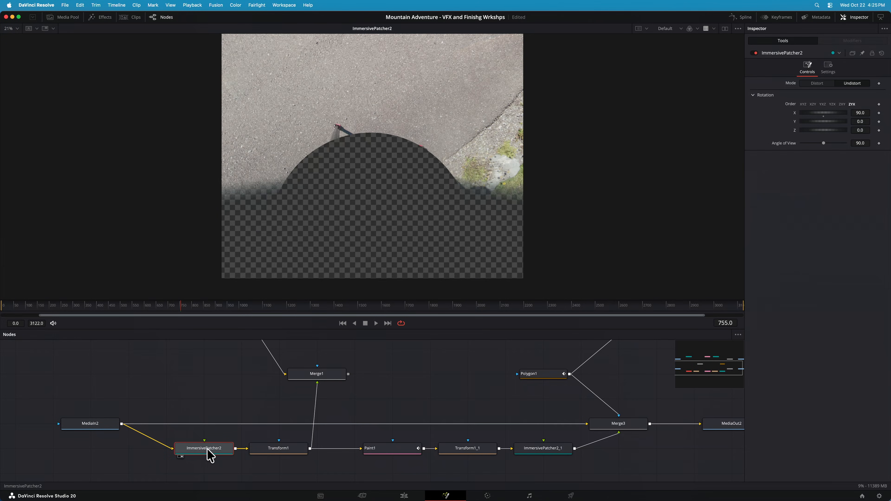
left_click(295, 454)
scroll(295, 454, "down", 2)
scroll(294, 454, "up", 4)
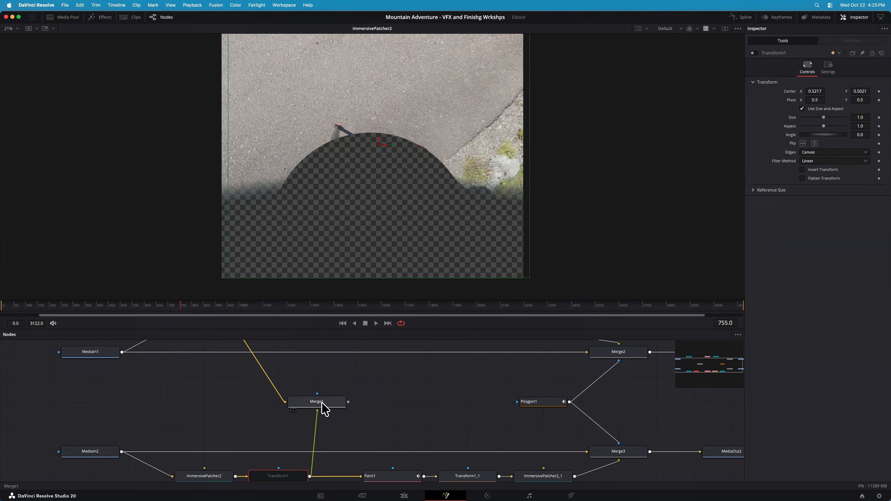
Show Merge1 in the viewer and examine the offset between the overlaid left-eye and right-eye patches around the tripod feet
left_click(322, 404)
key("1")
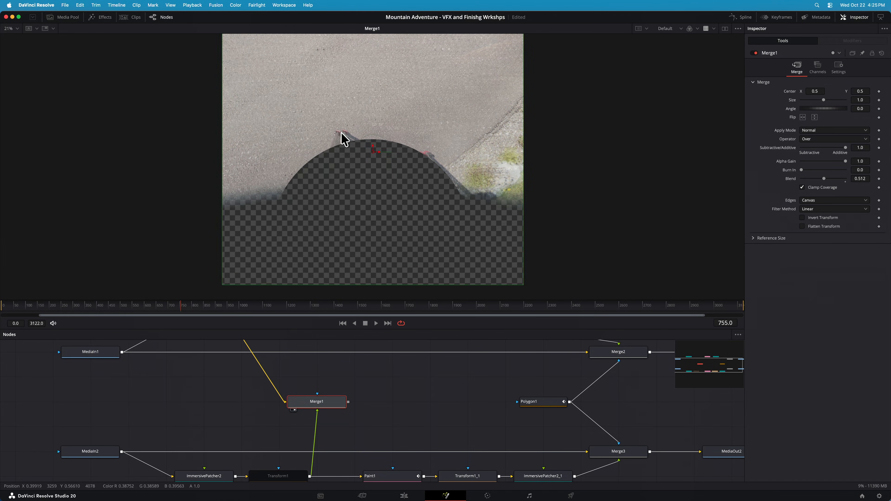
scroll(342, 133, "down", 2)
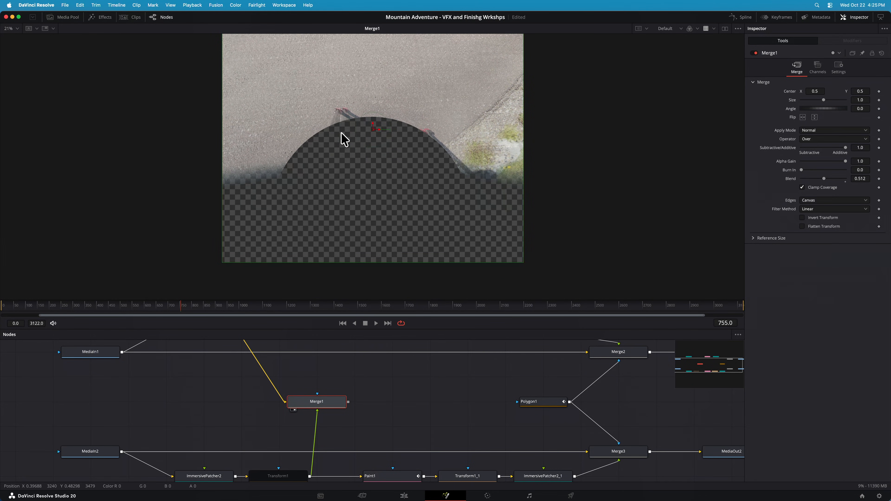
scroll(350, 106, "down", 1)
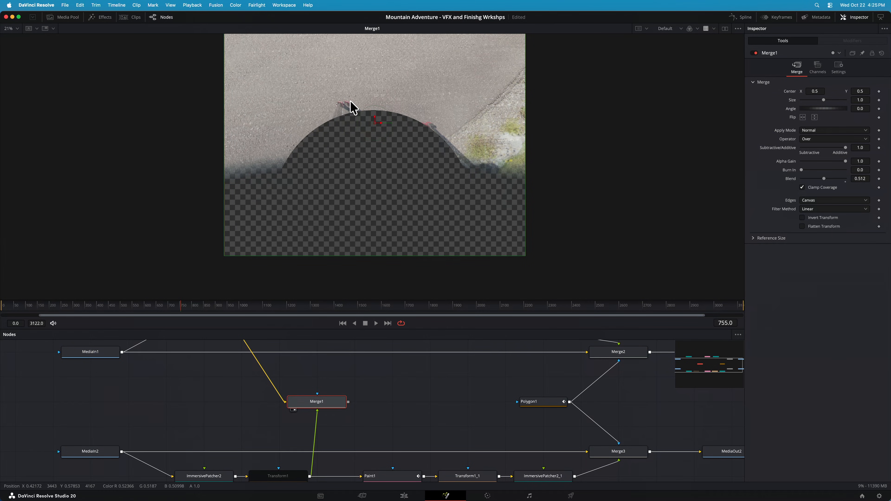
scroll(353, 110, "up", 10)
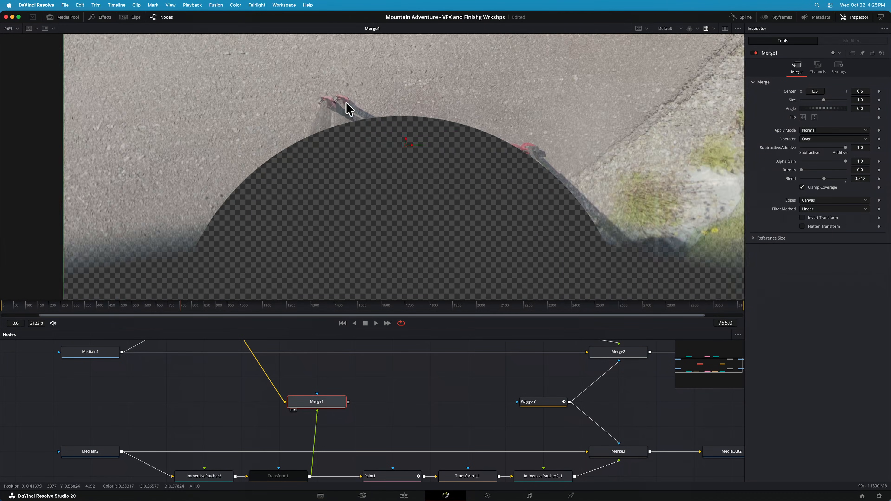
scroll(337, 147, "up", 3)
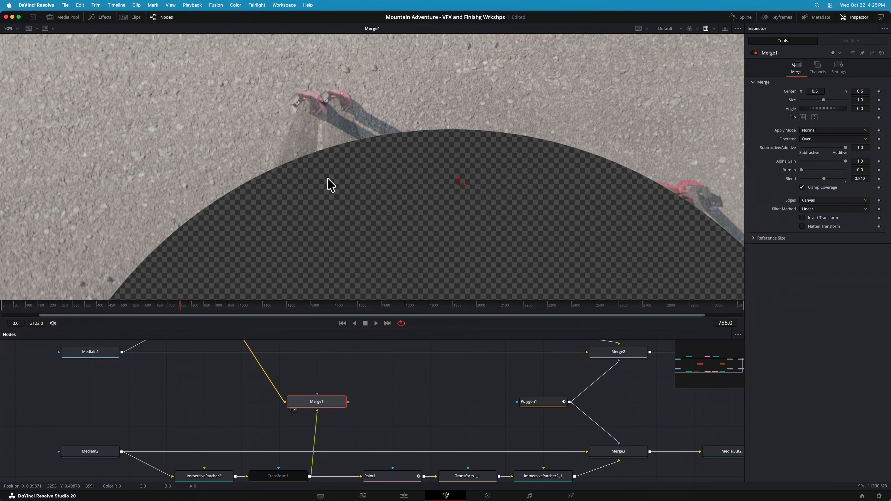
scroll(346, 173, "up", 1)
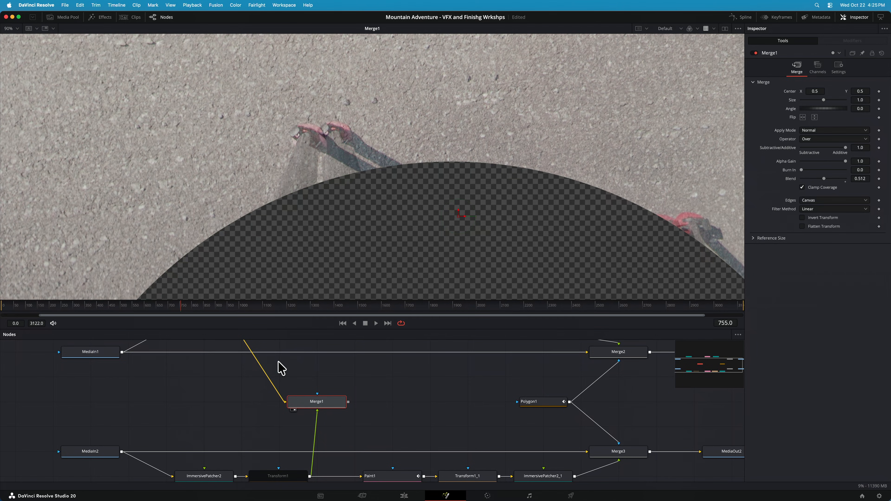
scroll(287, 400, "up", 2)
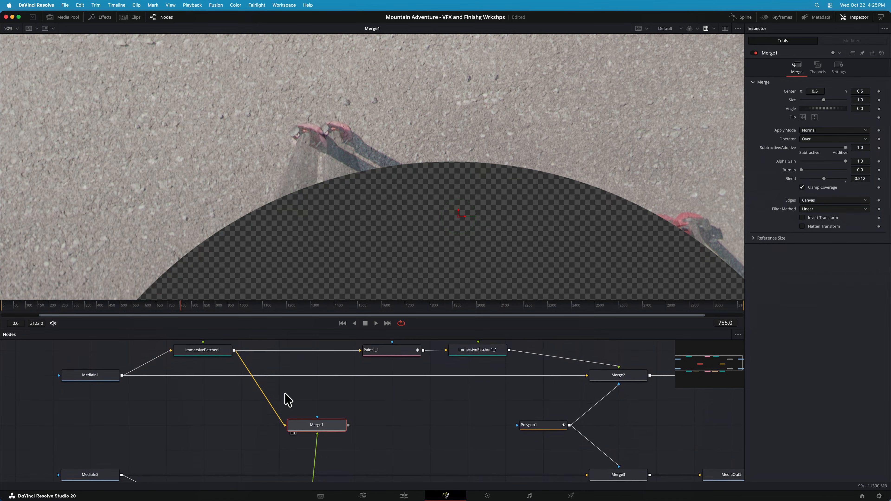
scroll(289, 397, "down", 5)
scroll(291, 397, "up", 2)
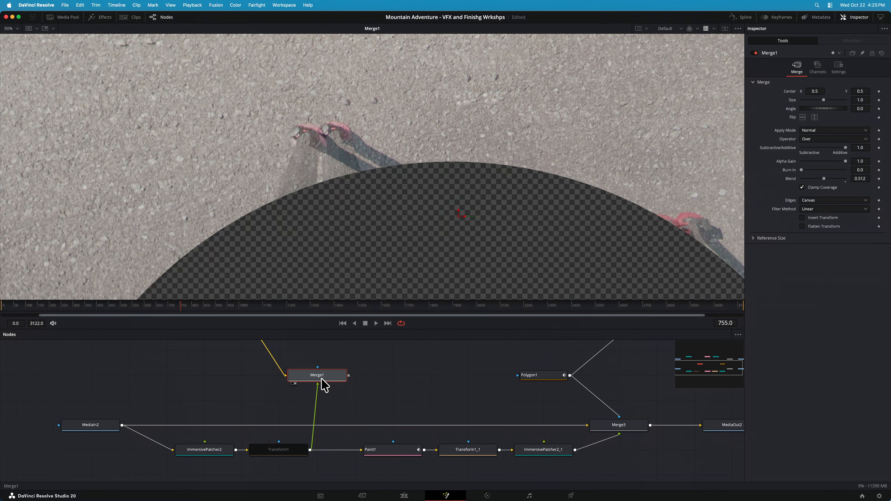
Re-enable the Transform1 node to align the right-eye patch with the left-eye patch
left_click(287, 448)
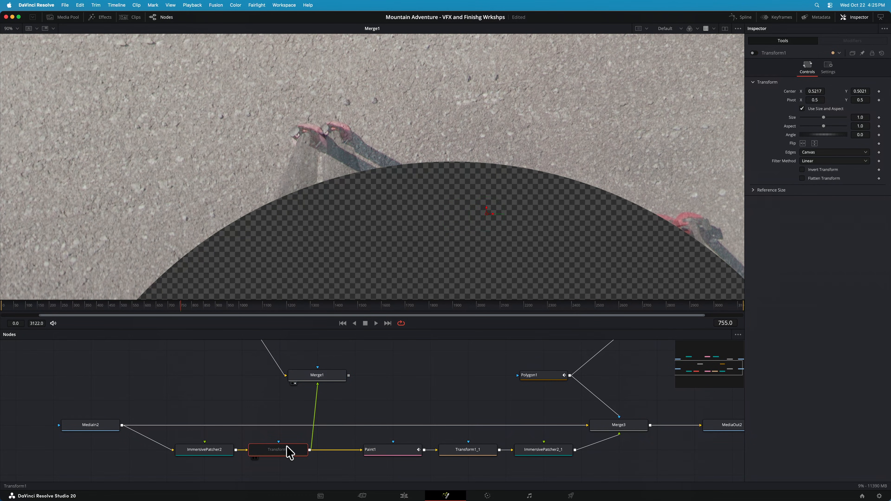
key("super+p")
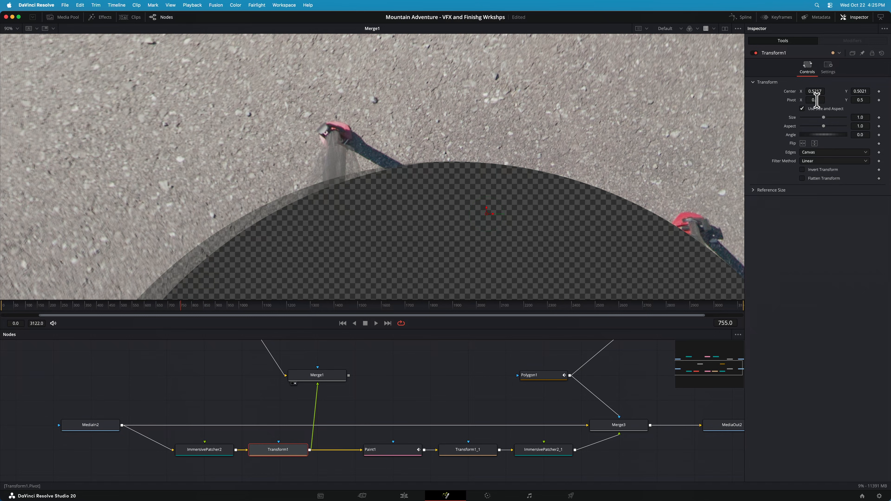
Set Transform1's Center to X 0.521 and Y 0.5019 to refine the right-eye patch alignment
left_click_drag(816, 93, 816, 92)
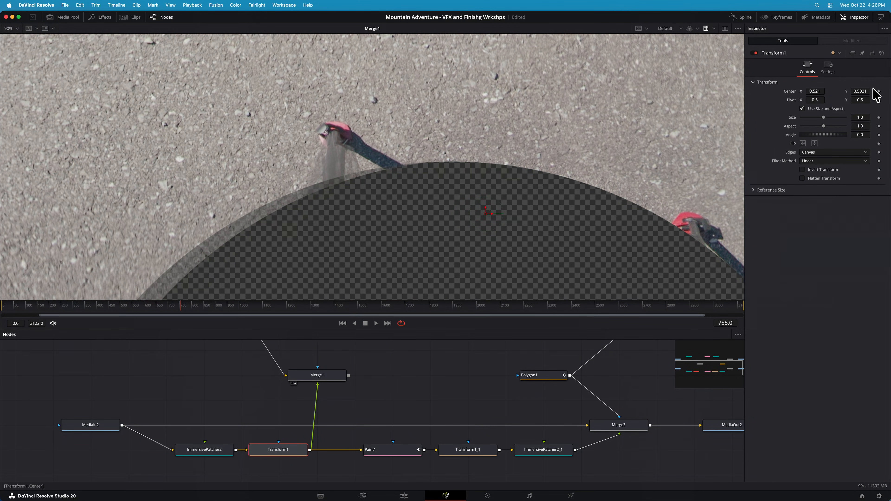
left_click_drag(860, 91, 860, 91)
Show the right-eye Paint1 node in the viewer and examine the painted-out tripod foot
scroll(388, 438, "up", 5)
left_click(390, 372)
scroll(393, 380, "down", 7)
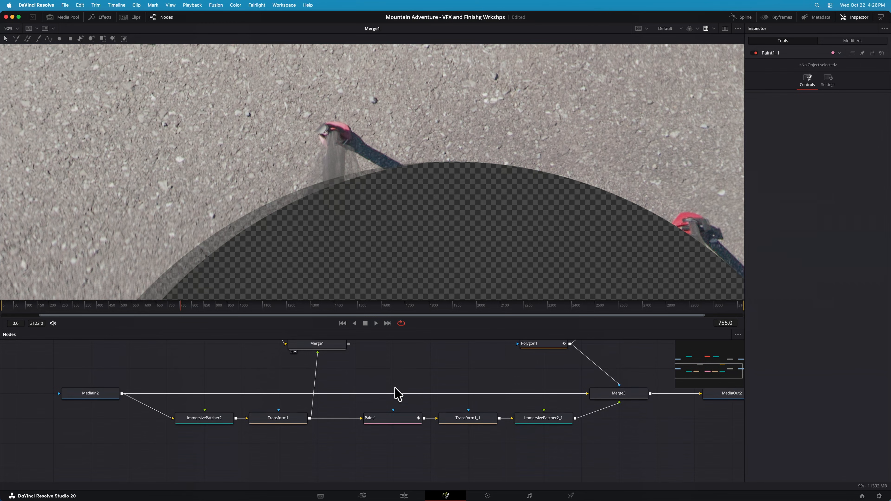
left_click(392, 417)
key("1")
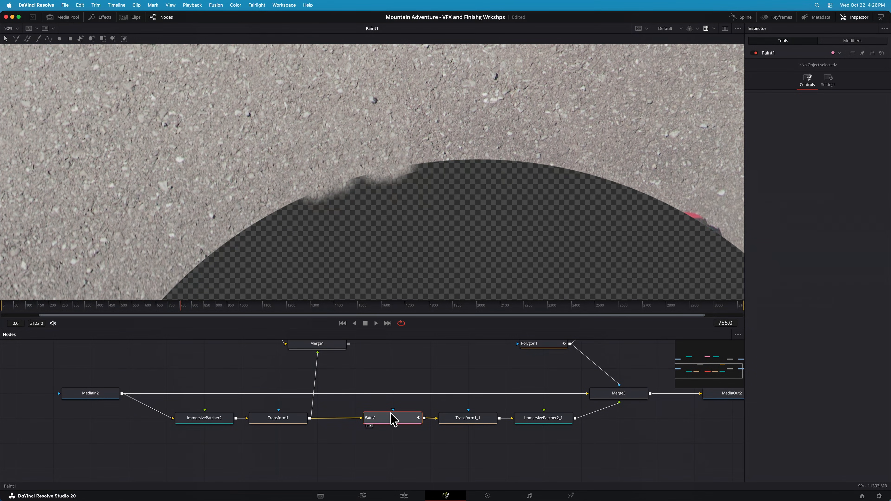
mouse_move(394, 420)
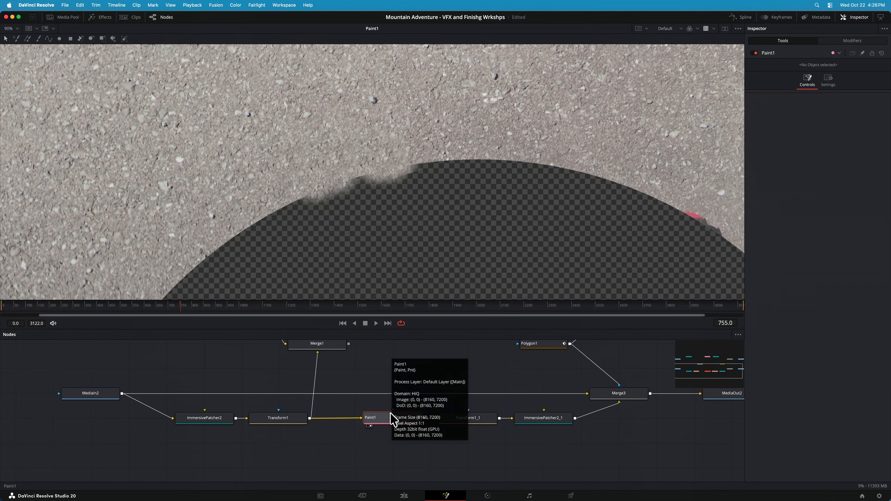
Enlarge the node graph area and alternate Paint1_1 and Paint1 in the viewer to compare the painted left-eye and right-eye patches
scroll(386, 416, "up", 4)
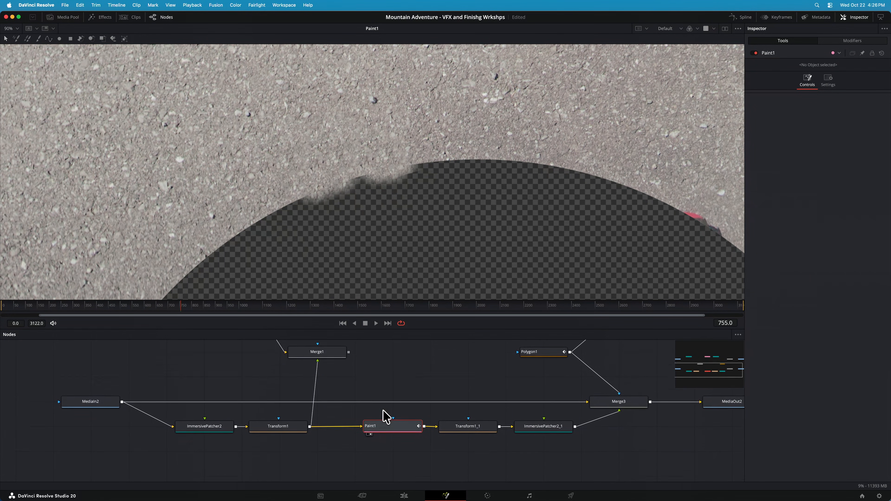
scroll(389, 404, "up", 1)
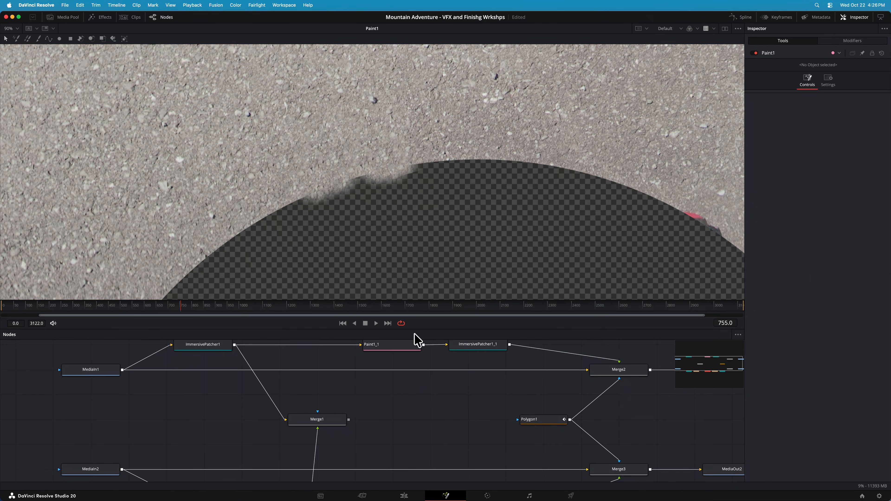
left_click_drag(416, 329, 392, 286)
scroll(404, 322, "up", 2)
left_click(404, 319)
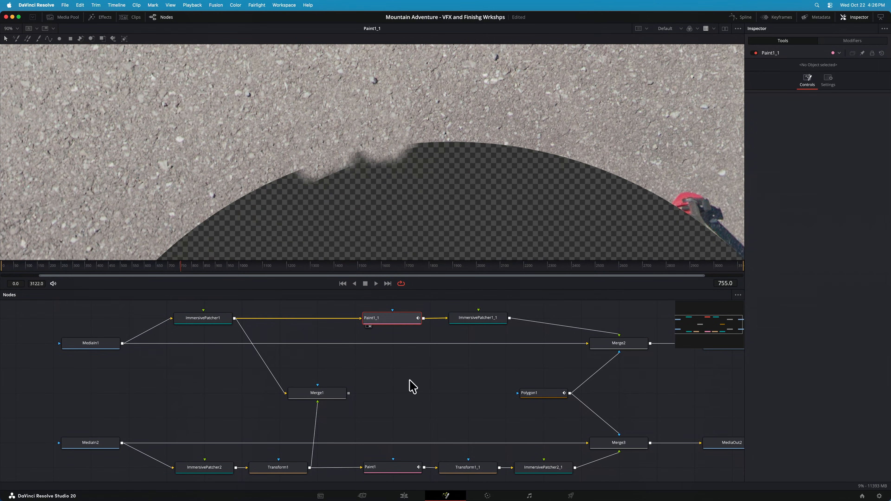
scroll(411, 394, "down", 2)
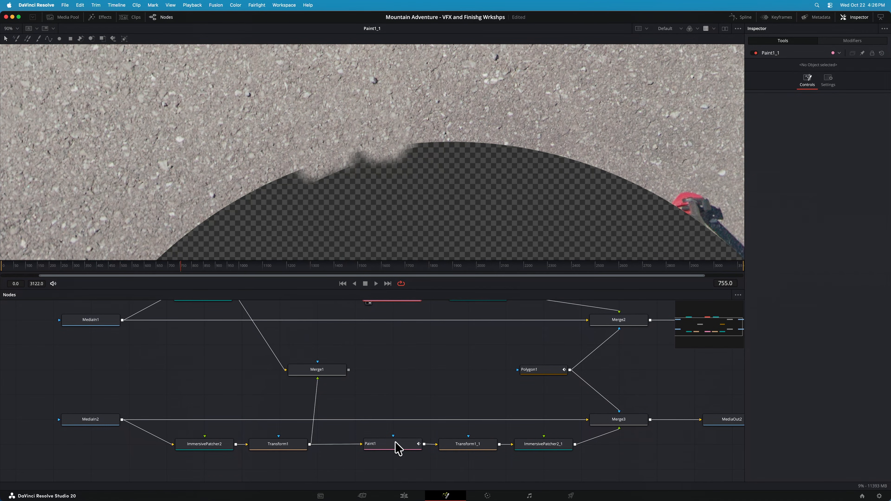
left_click(398, 449)
scroll(396, 386, "up", 1)
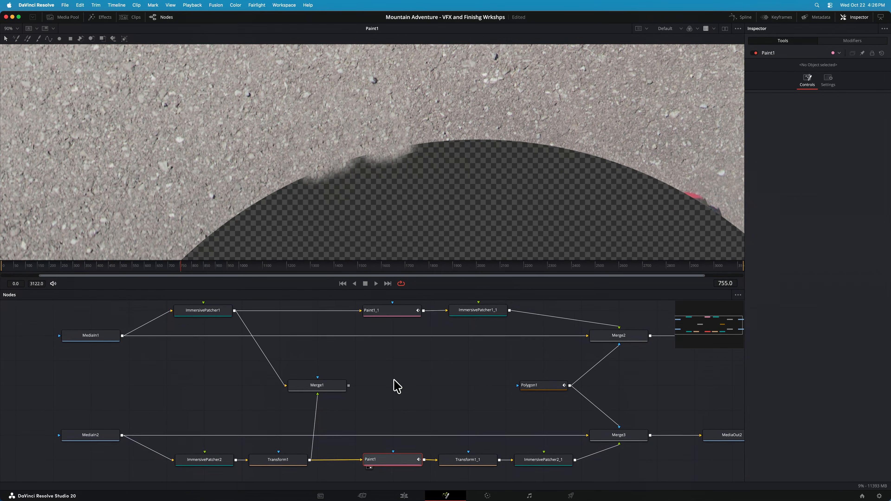
left_click(391, 316)
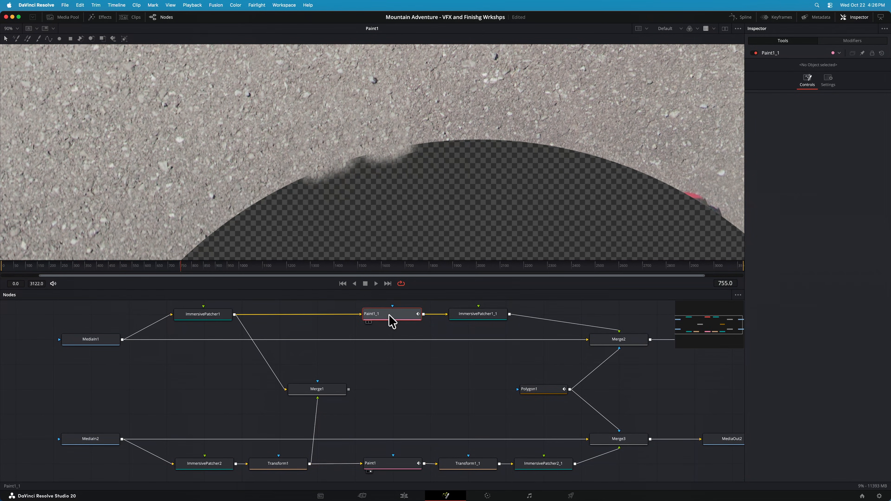
left_click(404, 468)
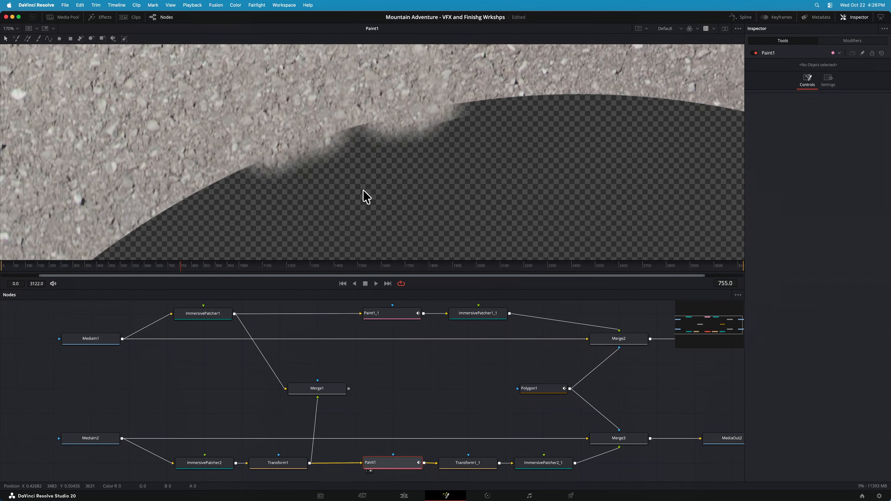
Compare Transform1 with Transform1_1, show Transform1_1 in the viewer and toggle its Invert Transform option off and on
scroll(364, 190, "down", 10)
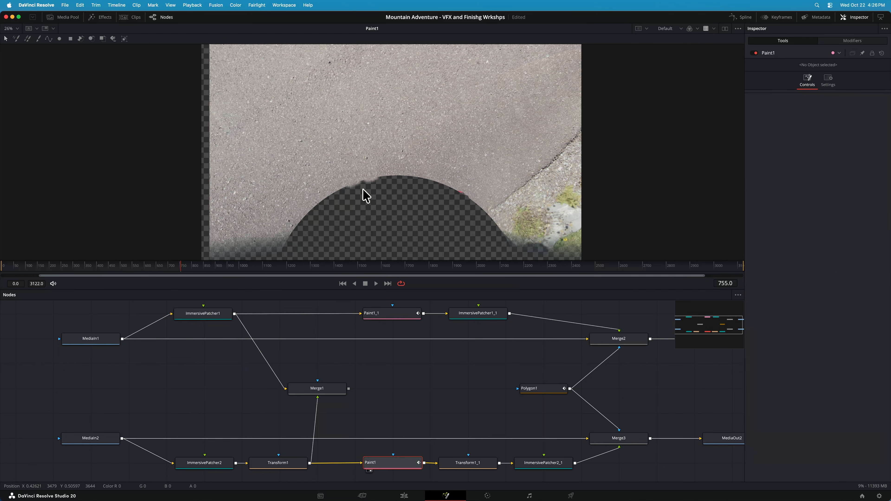
scroll(439, 426, "down", 3)
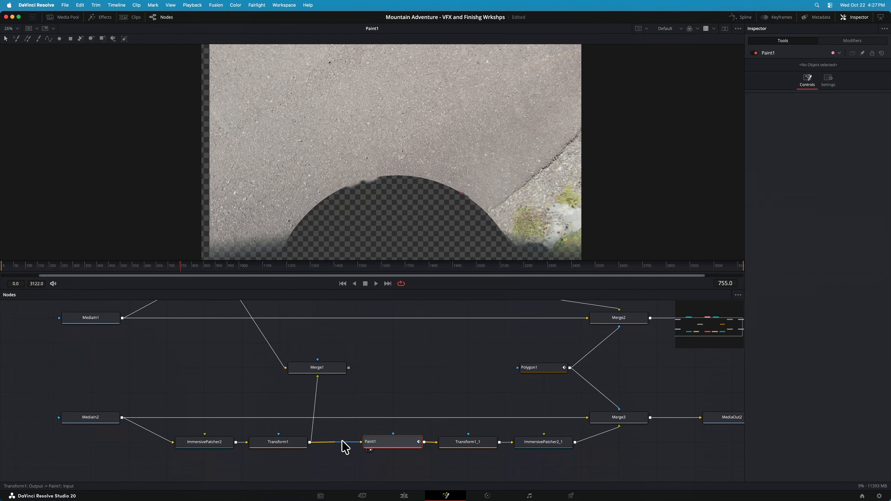
left_click(279, 444)
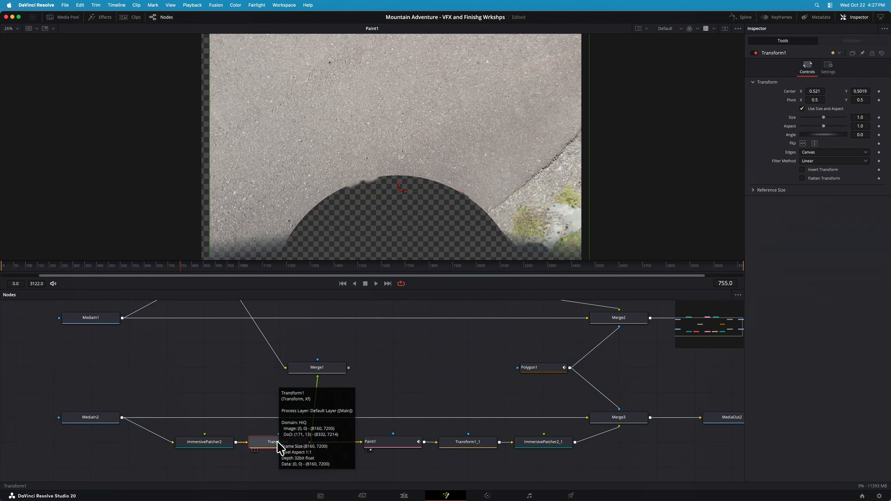
left_click(469, 443)
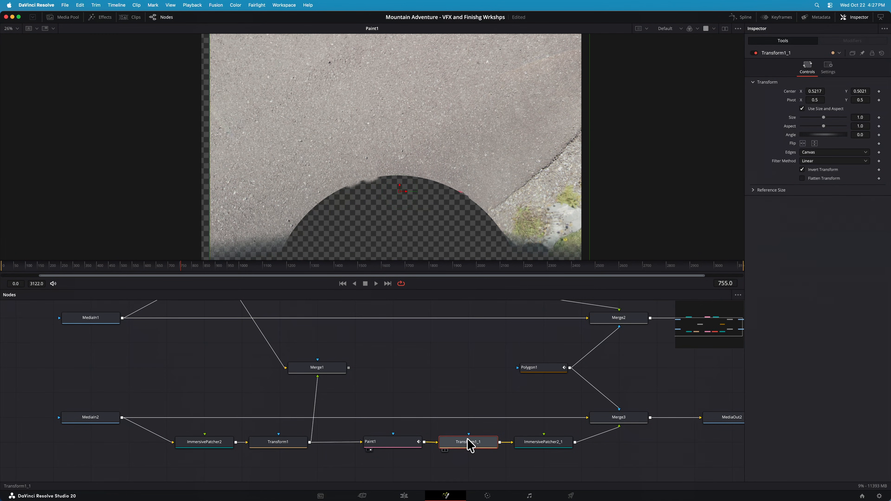
key("1")
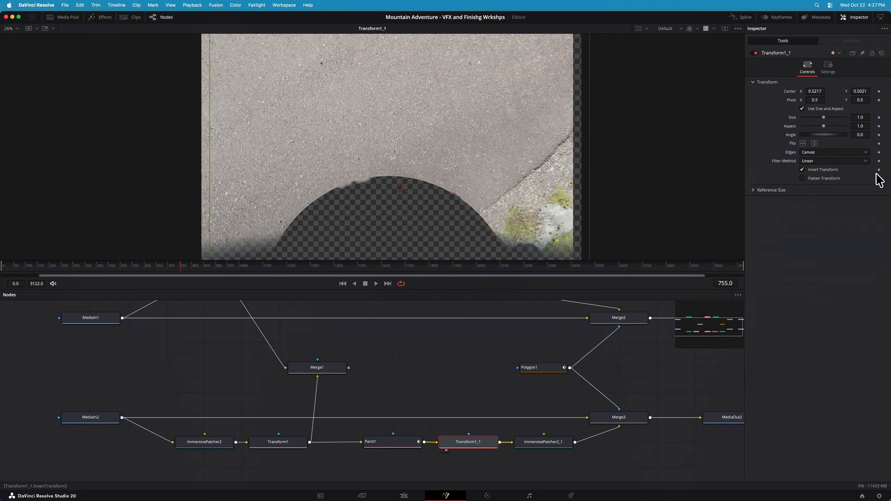
left_click(818, 170)
left_click(818, 172)
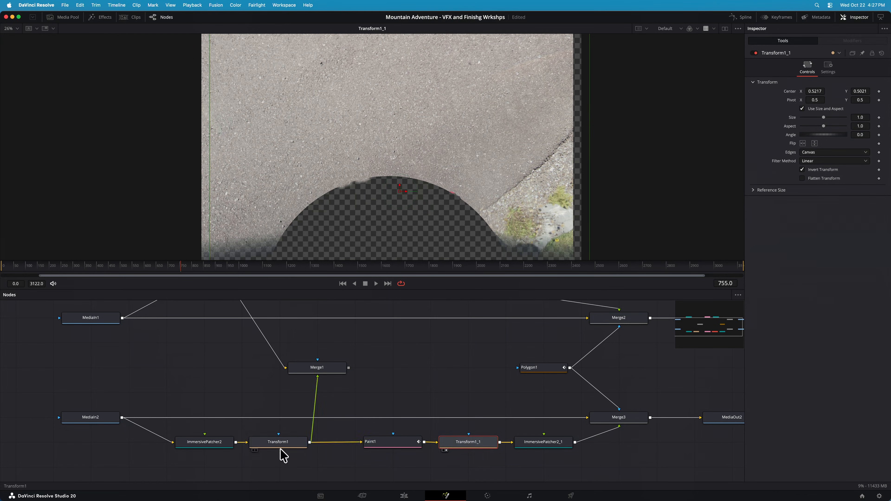
Compare the modes of ImmersivePatcher2 and ImmersivePatcher2_1, viewing the latter's distorted patch, and follow its output to Merge3
left_click(214, 450)
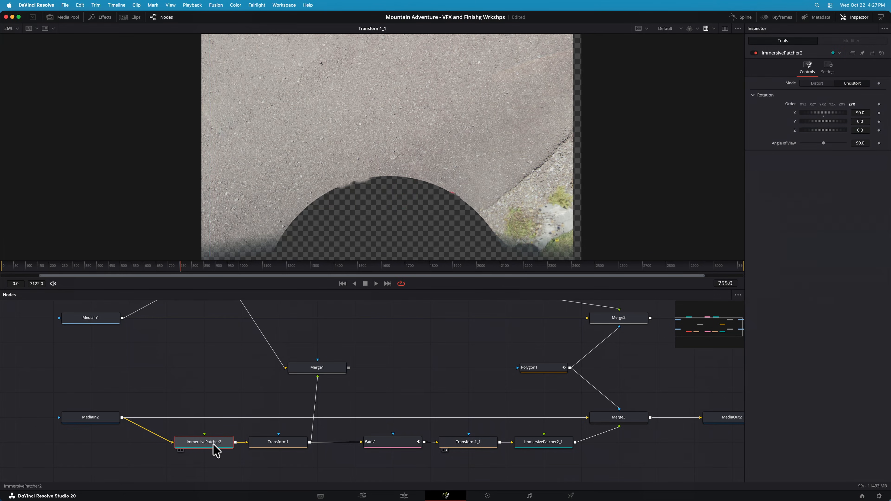
left_click(540, 451)
key("1")
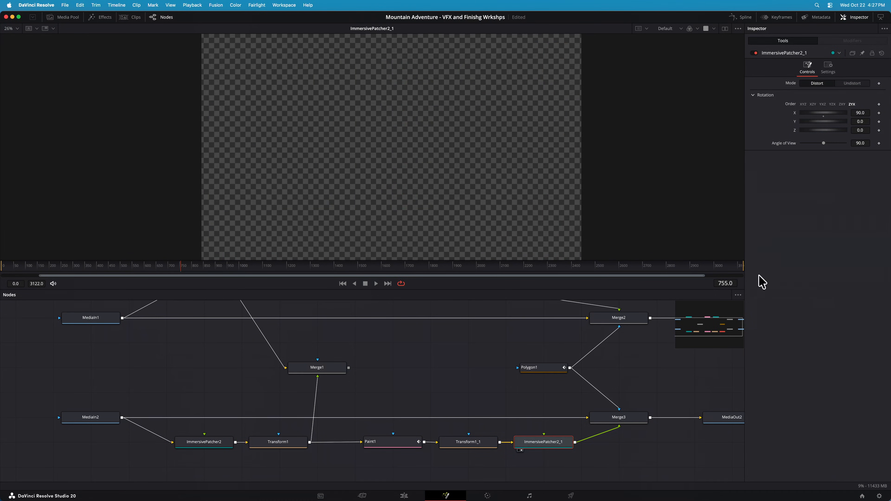
scroll(310, 194, "down", 5)
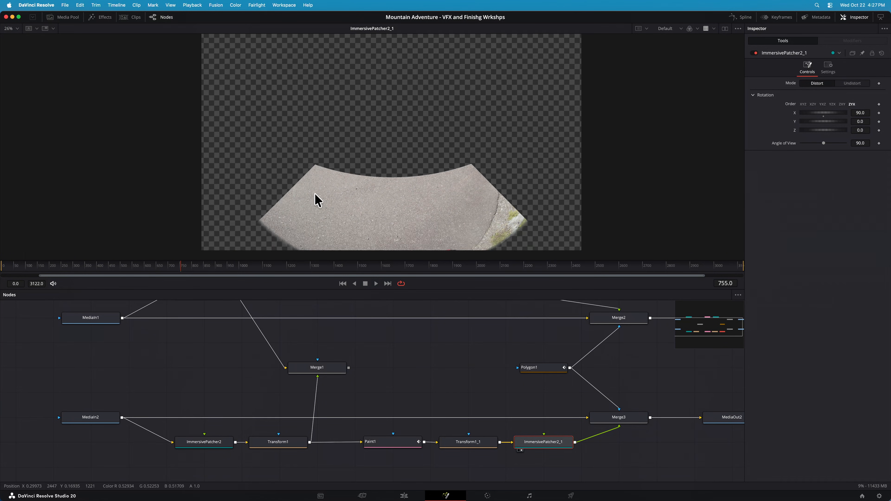
scroll(318, 201, "down", 1)
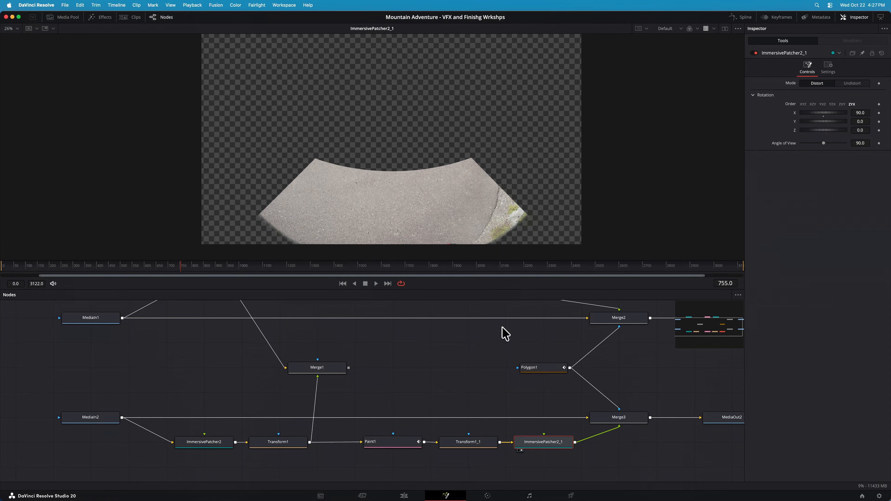
left_click(635, 421)
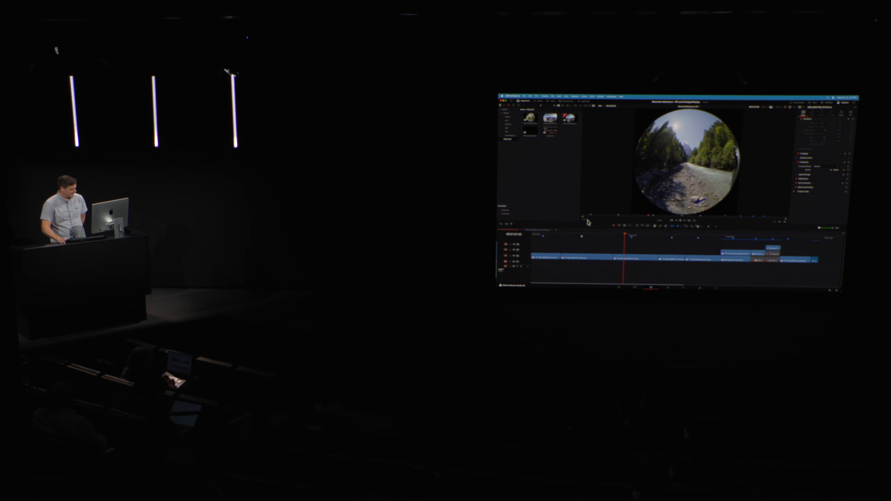
View the river clip A002_08241306_C013 in Viewport mode, pan to about 79.2 to inspect its edge, and return to Timeline mode
left_click(588, 221)
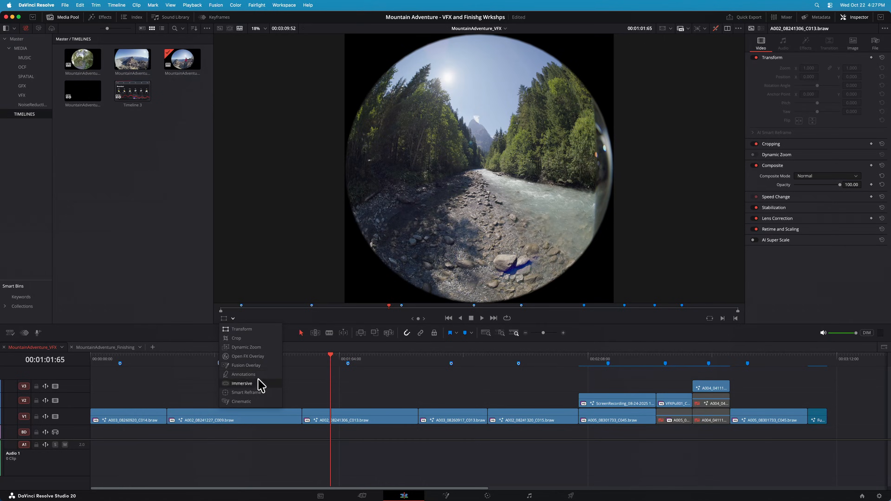
left_click(259, 385)
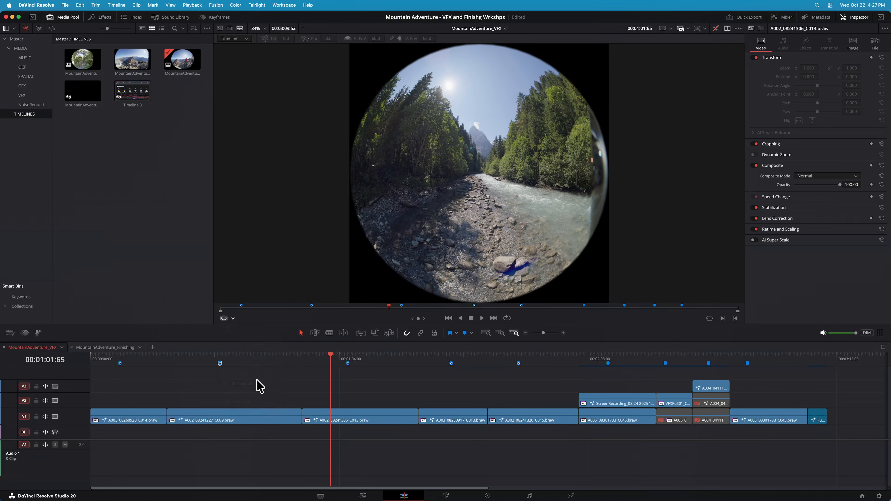
left_click(232, 39)
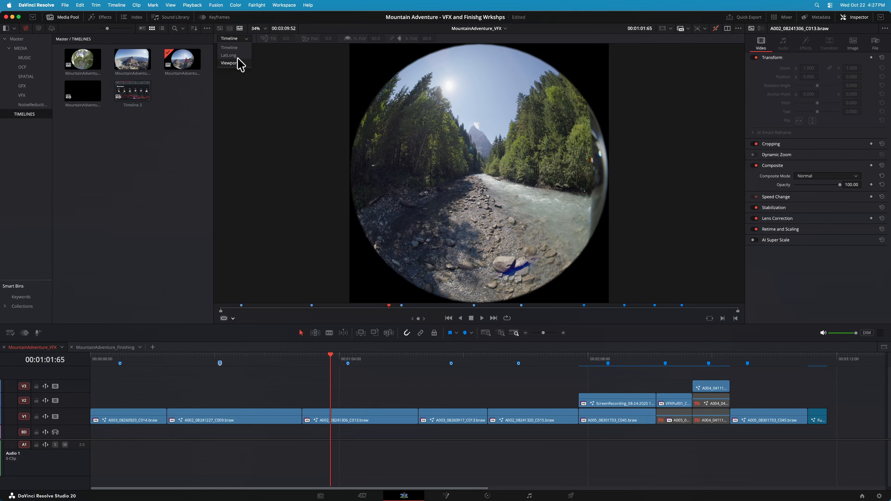
left_click(230, 62)
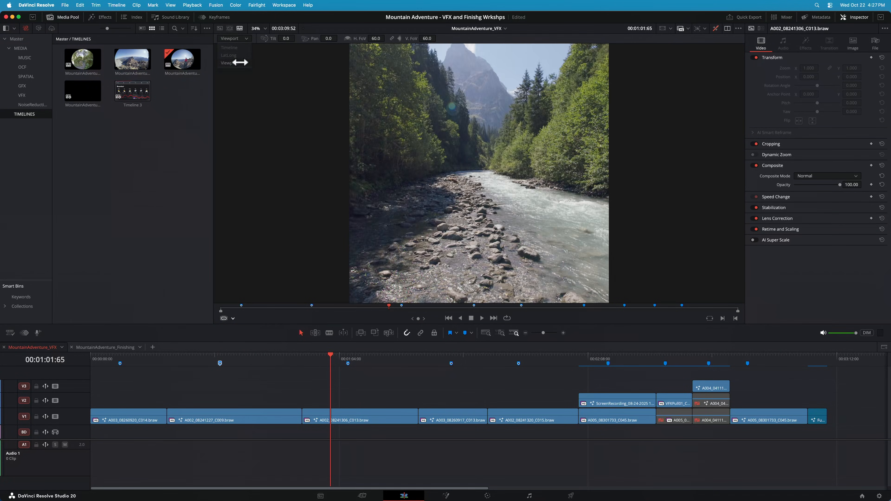
left_click_drag(578, 140, 390, 139)
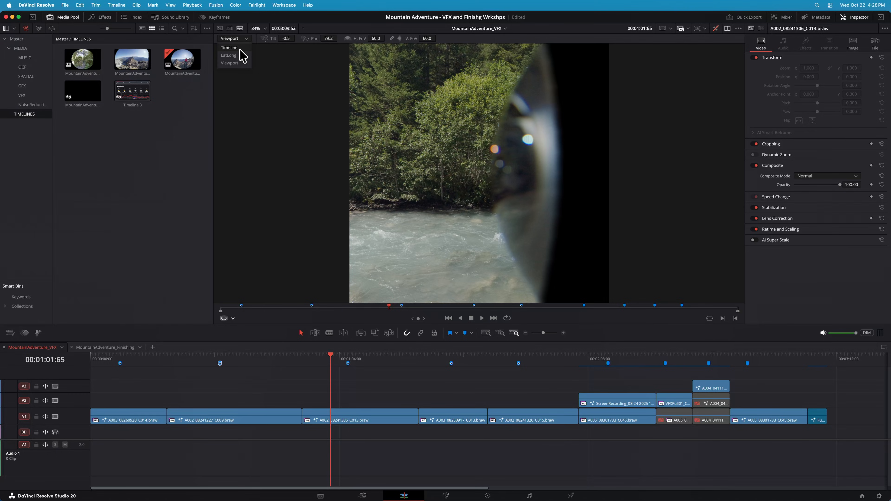
left_click(233, 48)
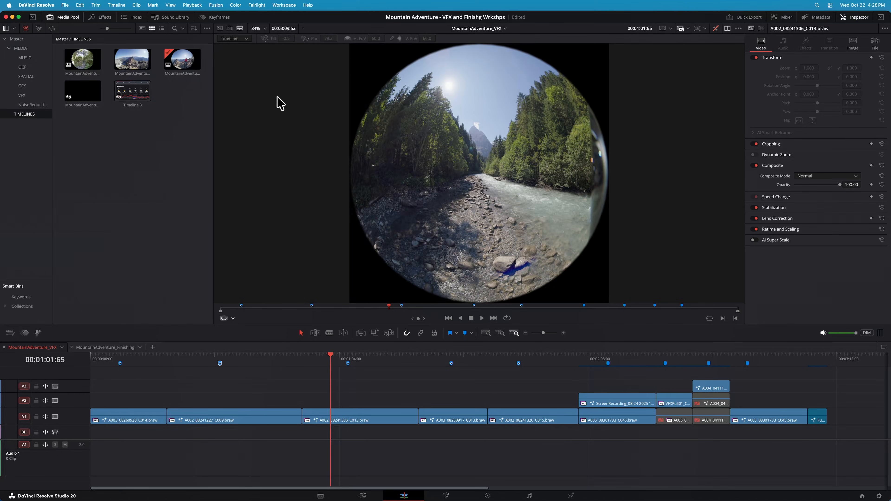
Open the river clip's Fusion composition and show MediaIn1 and MediaIn2 in the viewer to compare the left and right eyes
left_click(447, 495)
left_click_drag(722, 315, 710, 320)
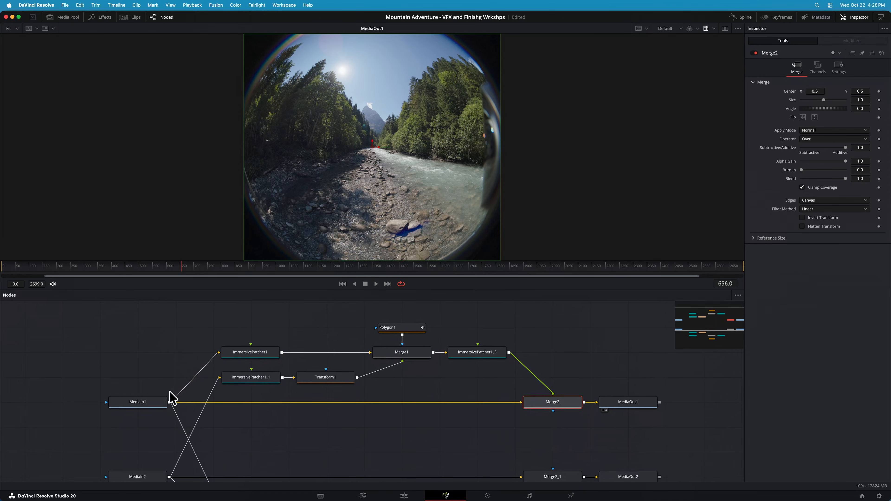
left_click(160, 403)
key("1")
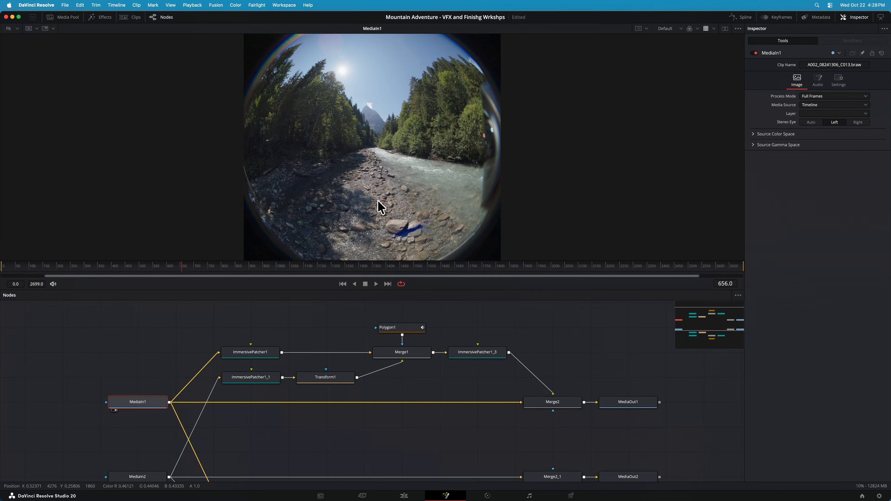
scroll(175, 375, "down", 3)
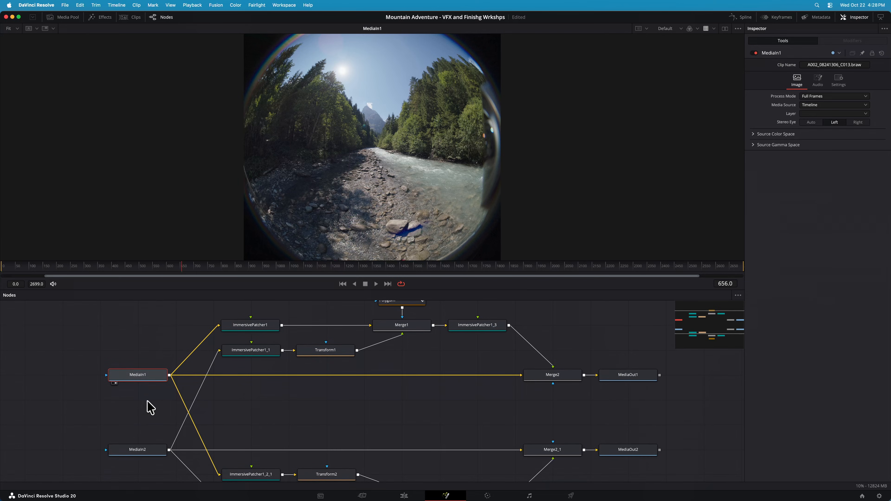
left_click(140, 450)
key("1")
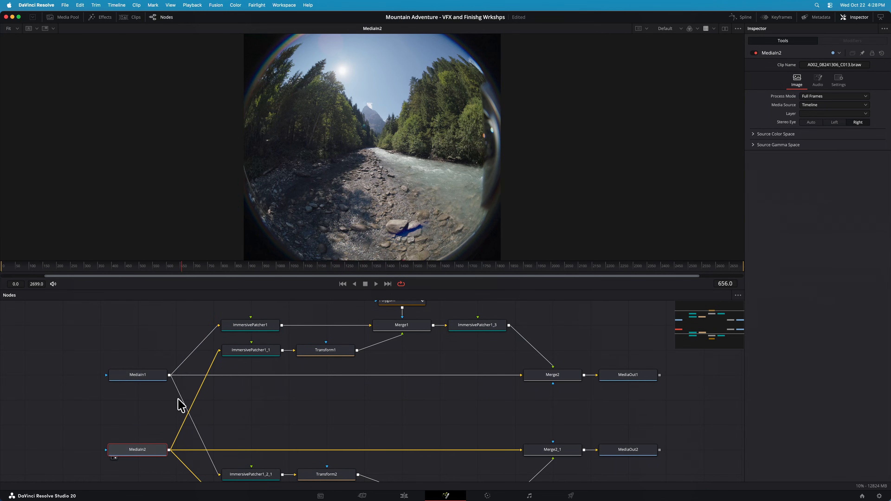
Go to the first frame, re-render the current frame of MediaIn2, and show MediaIn1 for comparison
left_click(343, 284)
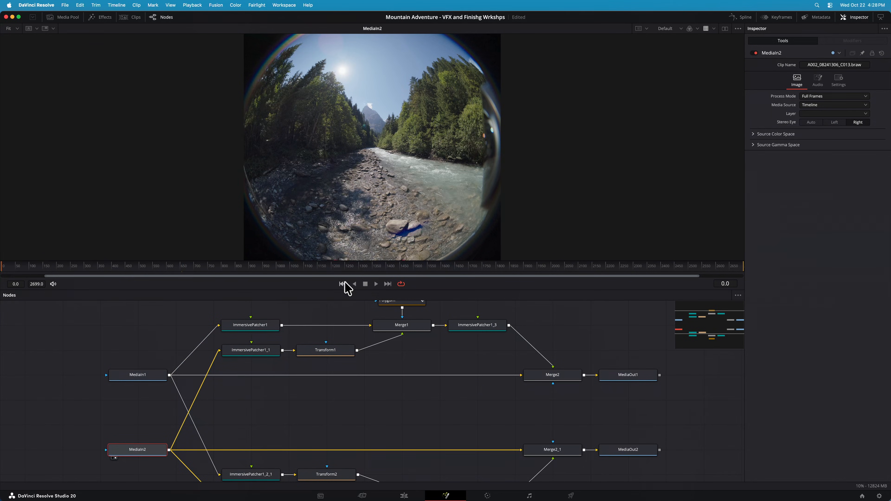
right_click(860, 485)
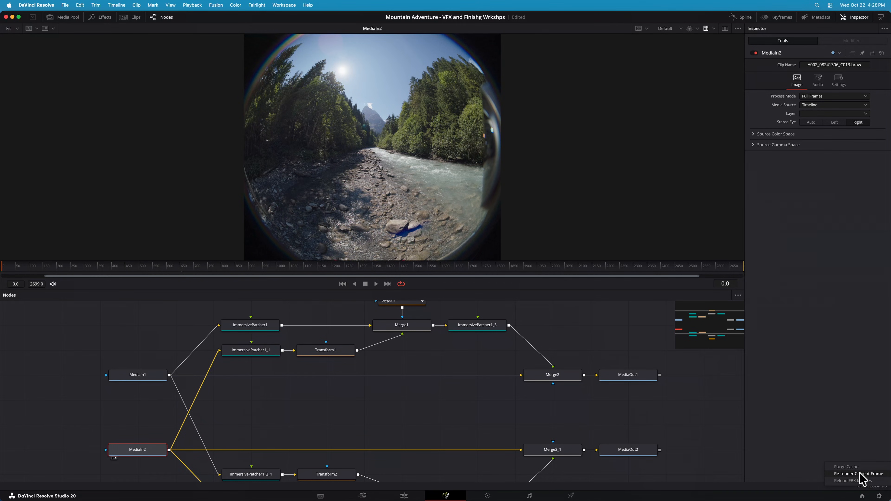
left_click(859, 474)
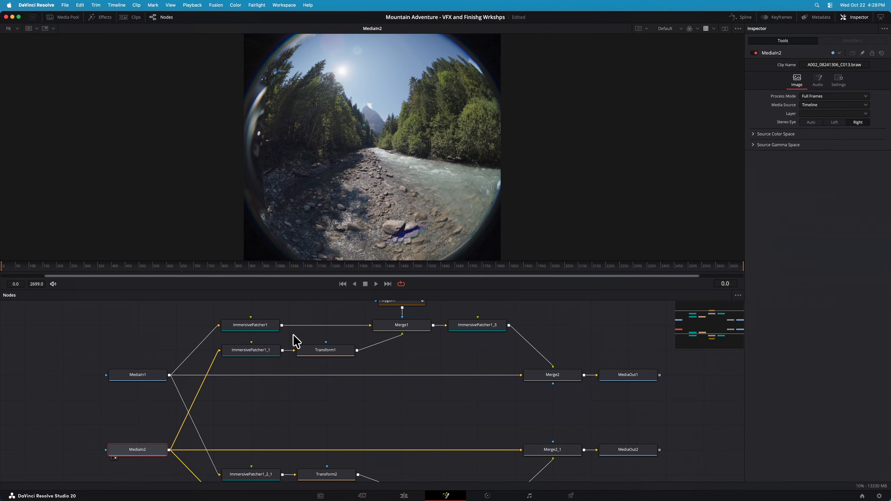
left_click(128, 378)
Point out the two patcher nodes above MediaIn1 and show ImmersivePatcher1's undistorted left-eye output in the viewer
left_click_drag(213, 311, 254, 350)
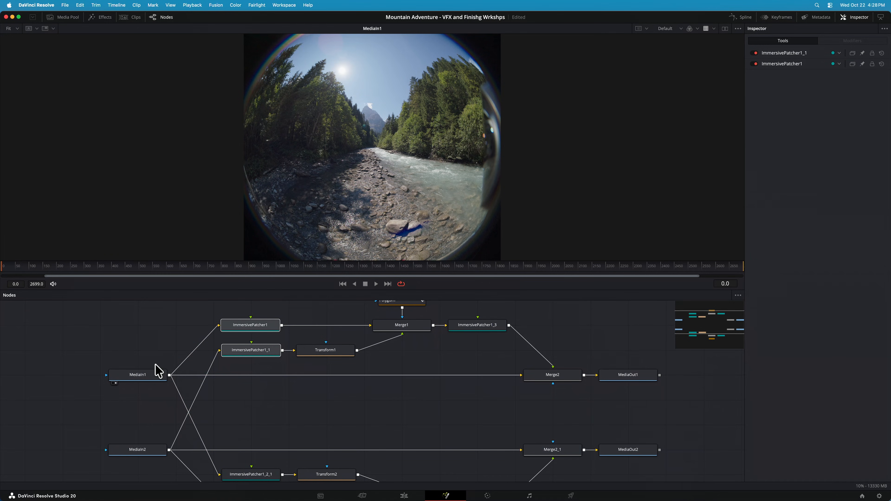
left_click(157, 378)
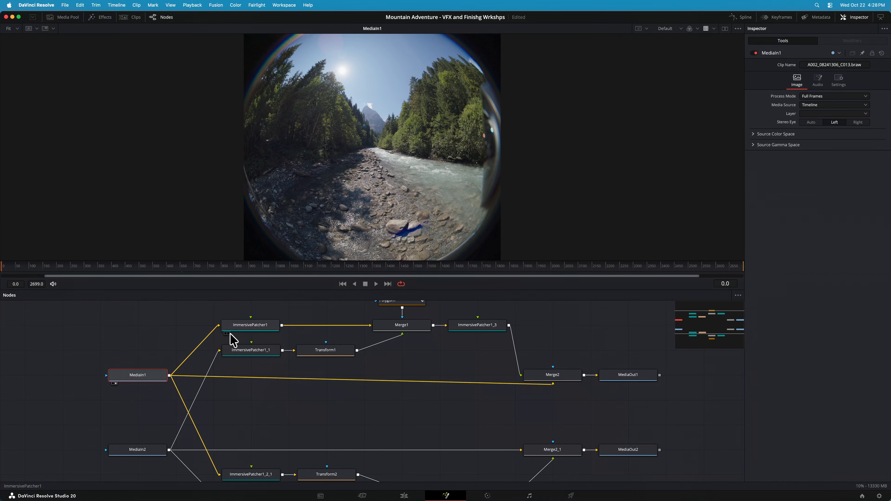
left_click(243, 330)
key("1")
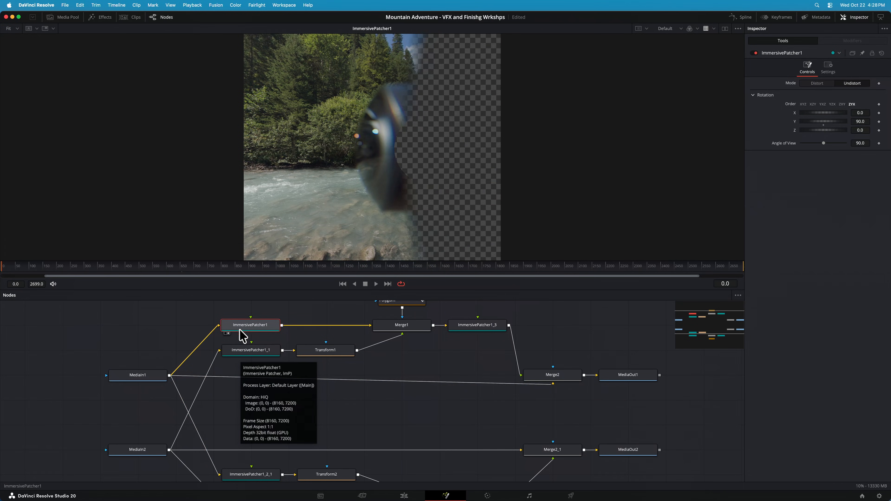
Show ImmersivePatcher1_1's right-eye output and try adjusting its Y rotation, returning it to 90
left_click(249, 354)
key("1")
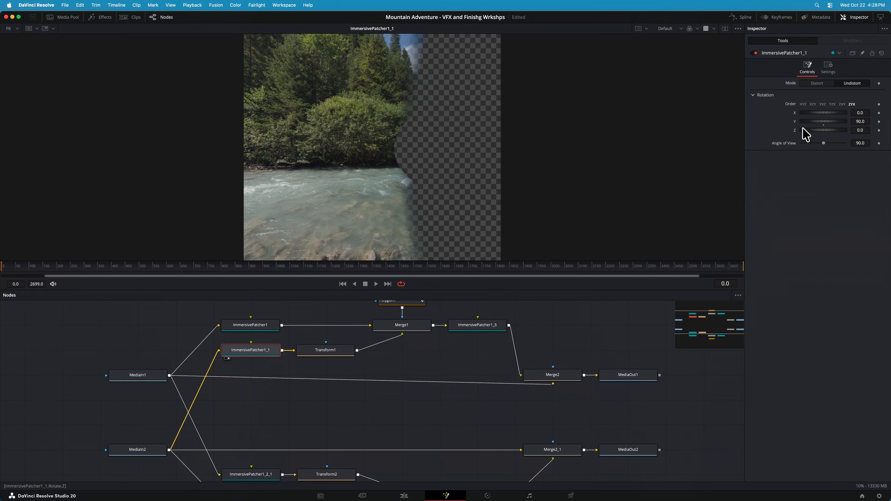
left_click_drag(862, 125, 843, 125)
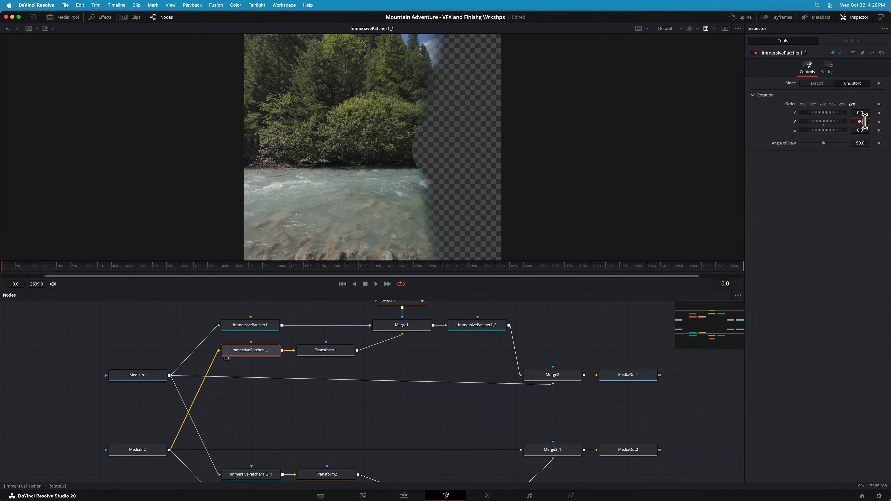
key("Tab")
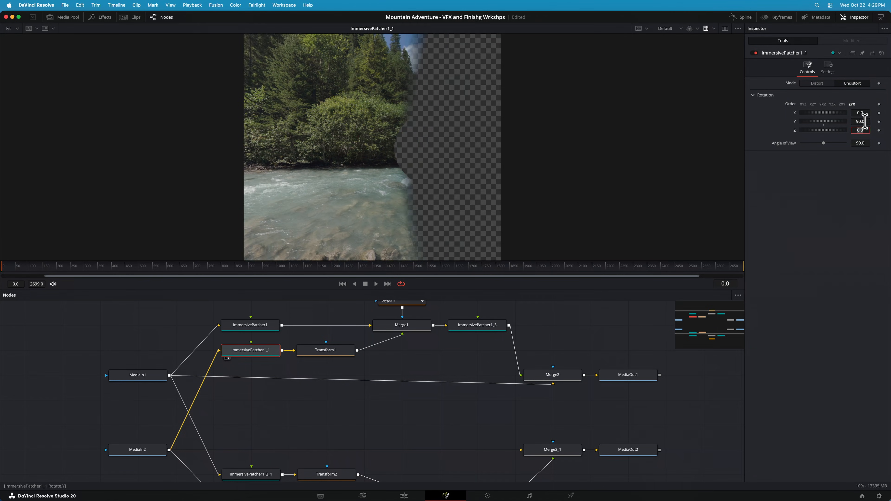
Alternate the viewer between ImmersivePatcher1 and ImmersivePatcher1_1 to compare the lens edge in the two eyes
left_click(262, 325)
key("1")
left_click(258, 351)
key("1")
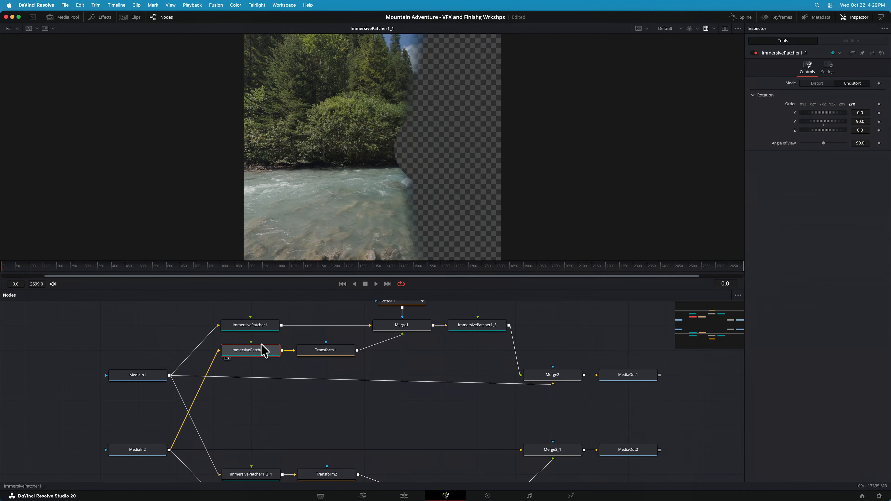
left_click(260, 328)
key("1")
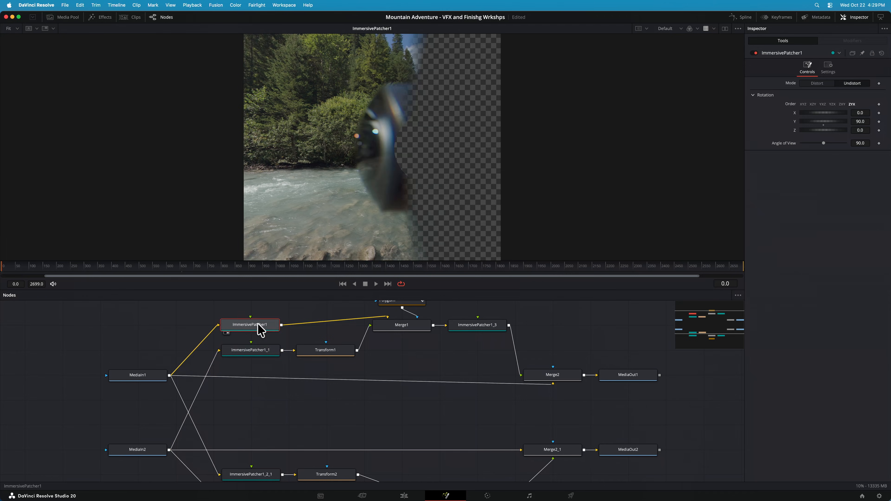
left_click(258, 351)
key("1")
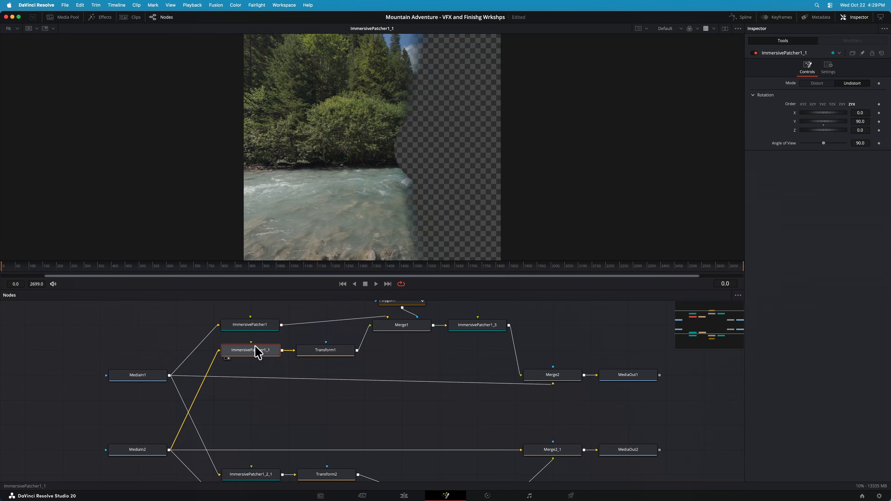
View Transform1's output and the Polygon1 mask that feeds Merge1
left_click(324, 351)
key("1")
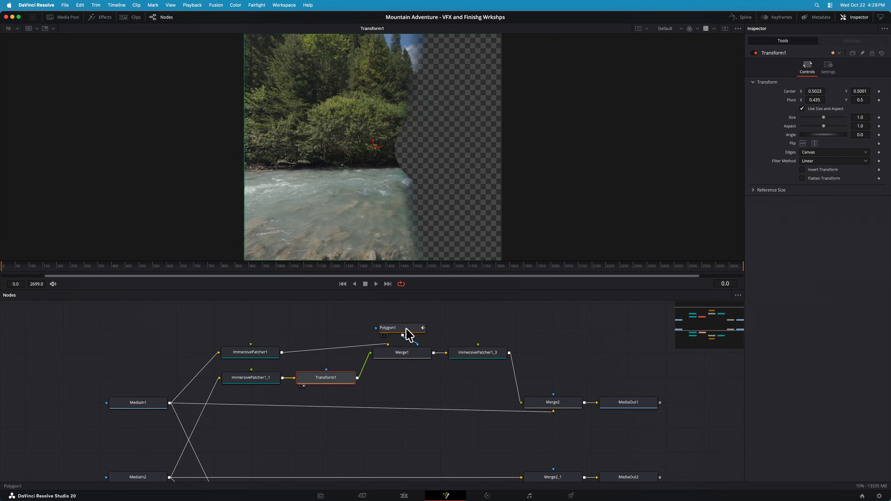
left_click_drag(409, 335, 369, 115)
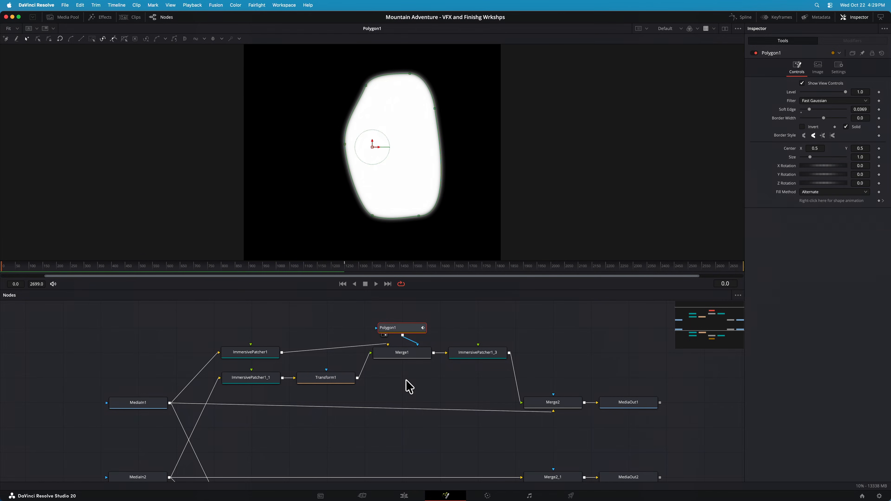
Show Merge1's masked patch and check its Multiply by Mask setting, returning to the merge controls
left_click(397, 354)
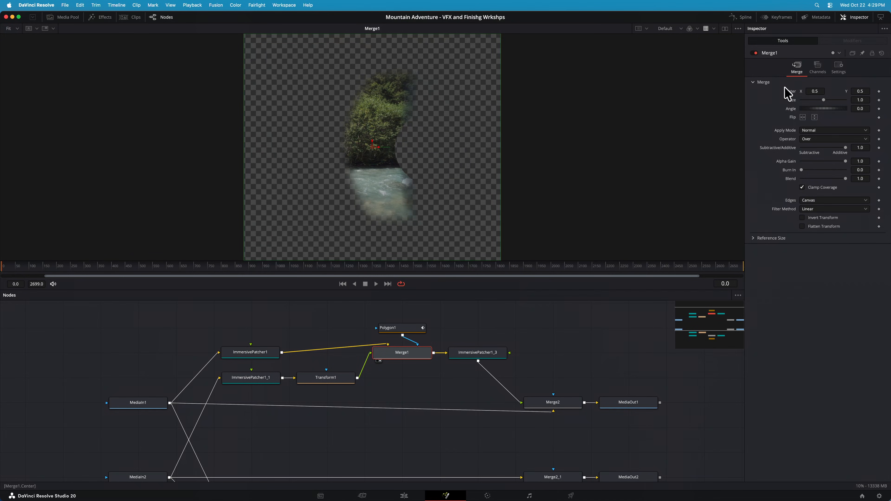
left_click(837, 69)
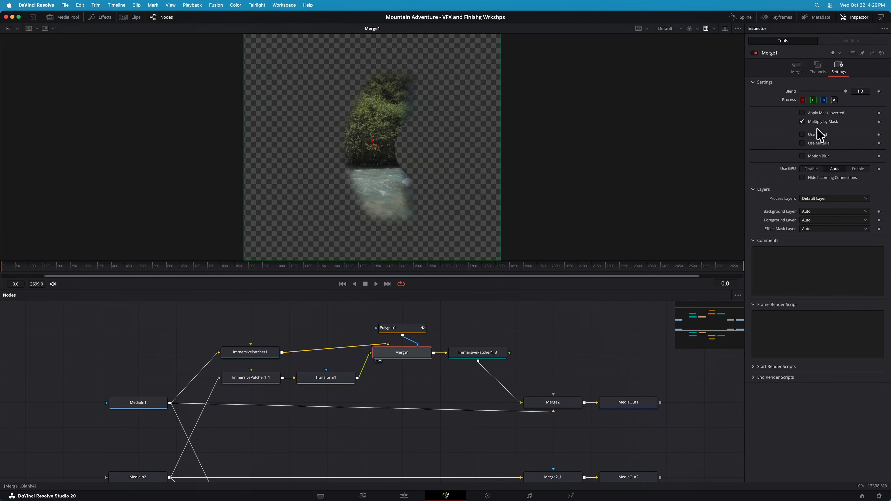
left_click(797, 70)
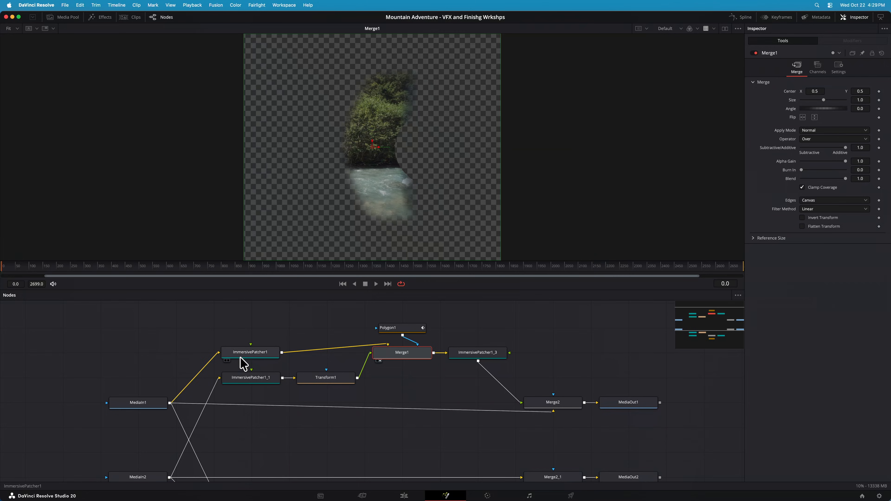
Select ImmersivePatcher1, compare it with the Distort-mode ImmersivePatcher1_3, and view the latter's redistorted patch
left_click(242, 353)
left_click(500, 361)
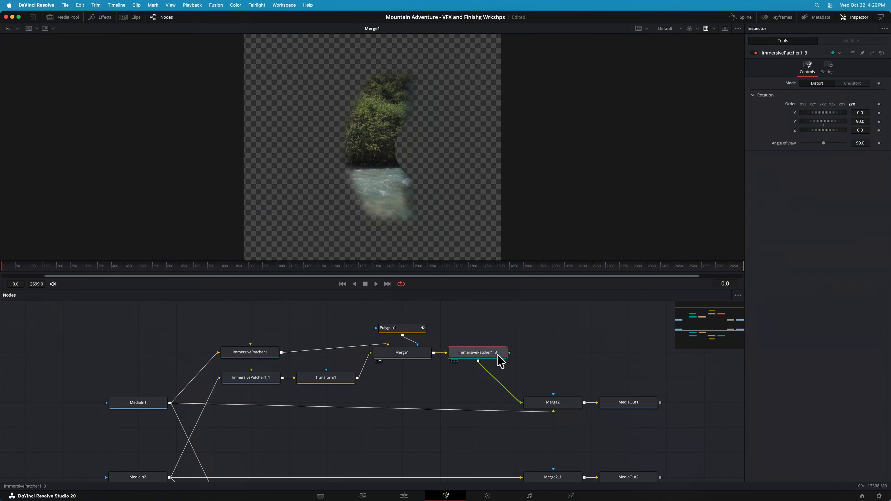
key("1")
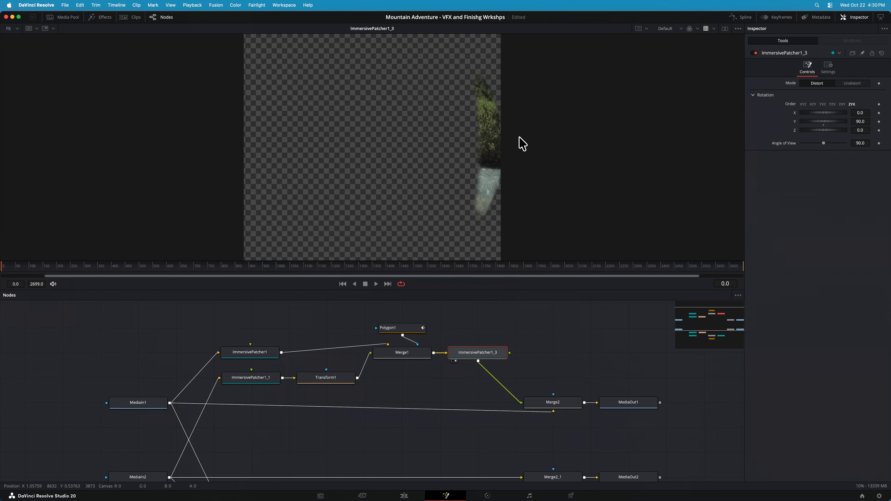
Show Merge2 and toggle it off and on repeatedly to compare the river image with and without the patch
left_click(572, 404)
key("1")
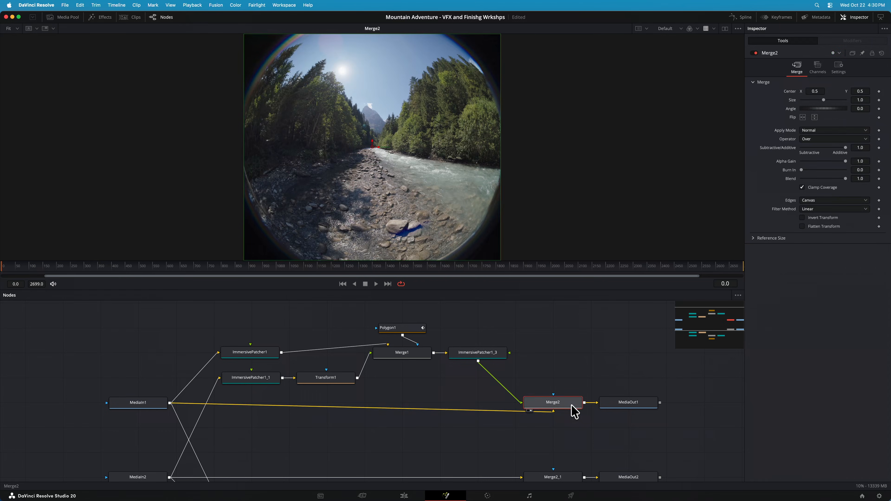
key("super+p")
key("super+p")
key("super+p")
key("super+p")
key("super+p")
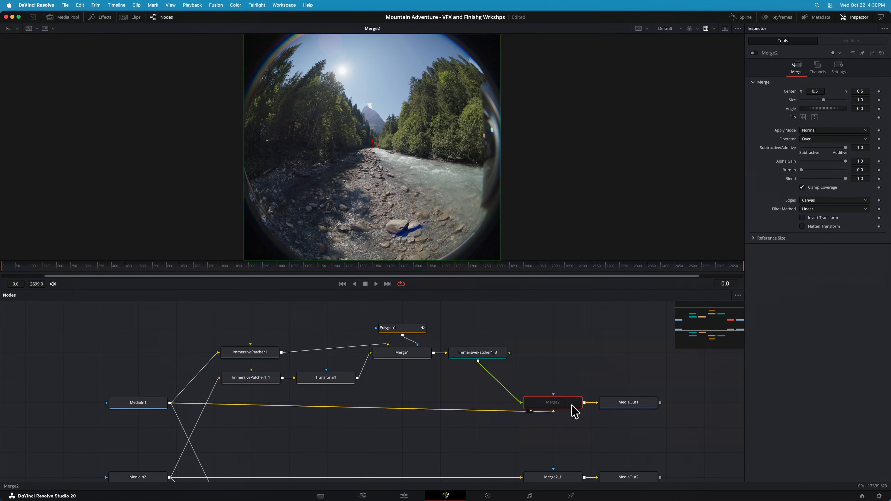
key("super+p")
key("super+p")
key("super+p")
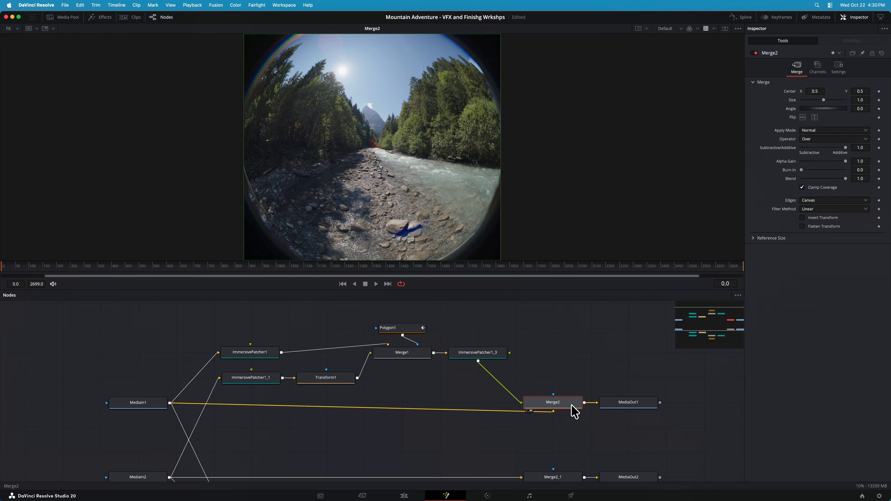
left_click(655, 357)
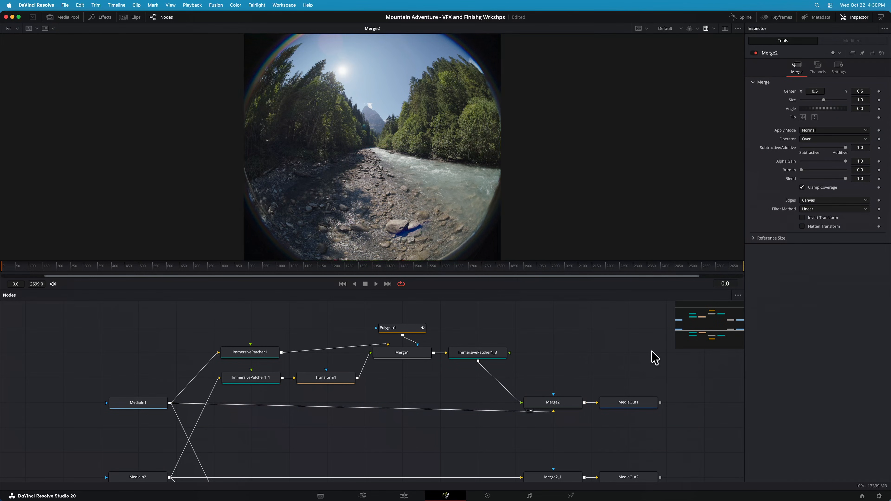
Return to the timeline and view the mountain-top clip A003_08260917_C013 in Viewport mode, tilted to about -64.4 towards the tripod
left_click(414, 493)
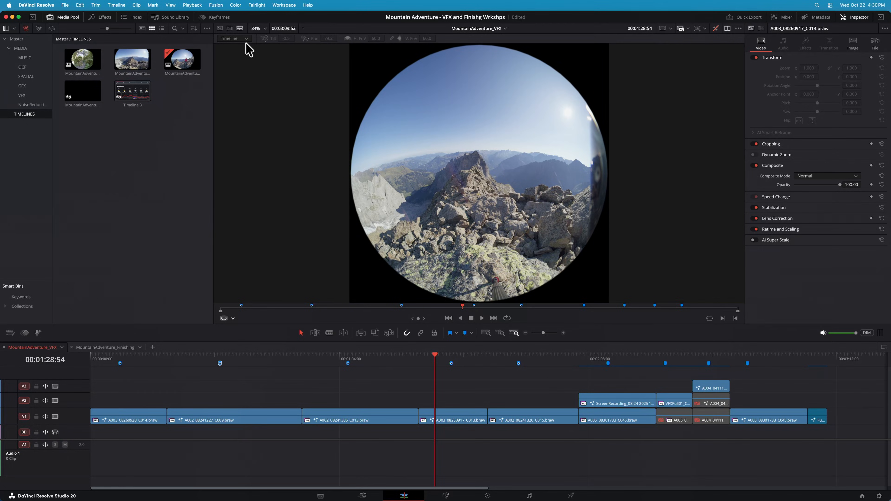
left_click(230, 39)
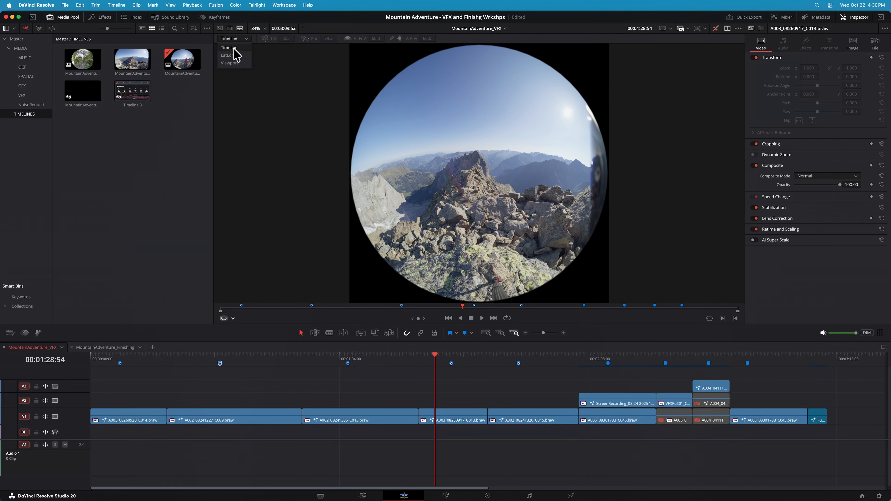
left_click(247, 65)
left_click_drag(513, 233, 466, 176)
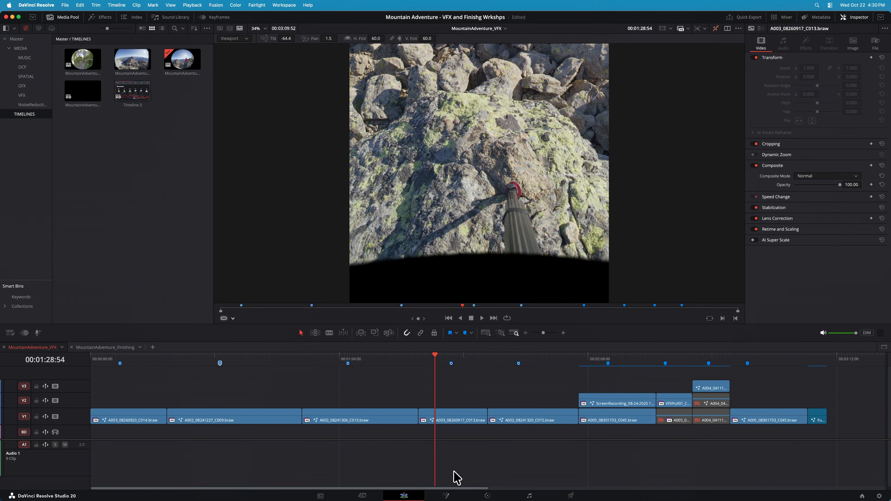
Open the mountain-top clip's Fusion composition and show MediaIn1 at the first frame
left_click(443, 487)
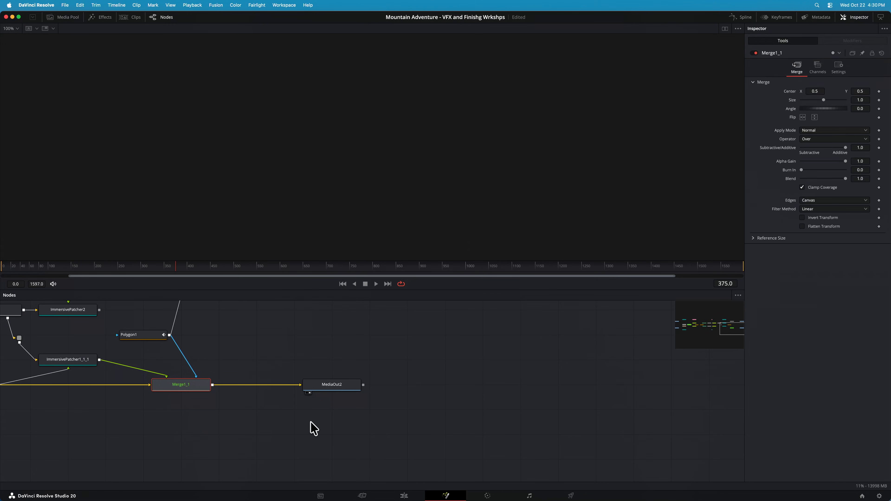
left_click_drag(742, 334, 687, 331)
left_click(353, 400)
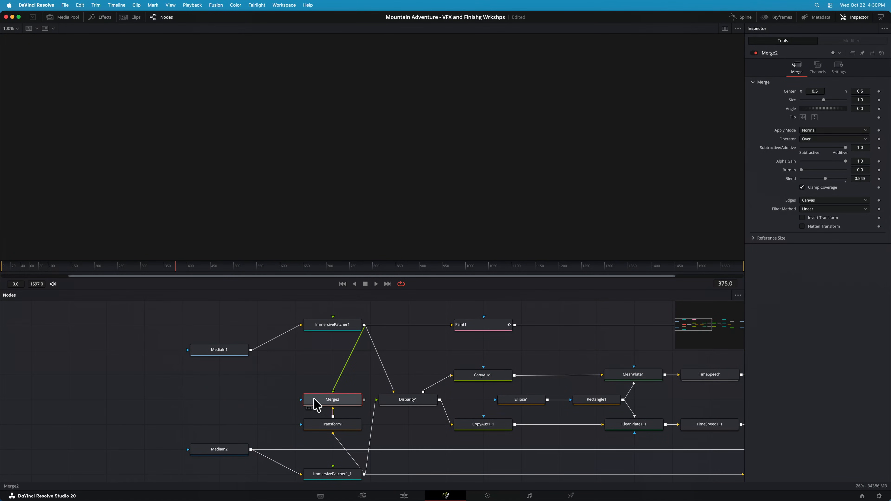
left_click(224, 351)
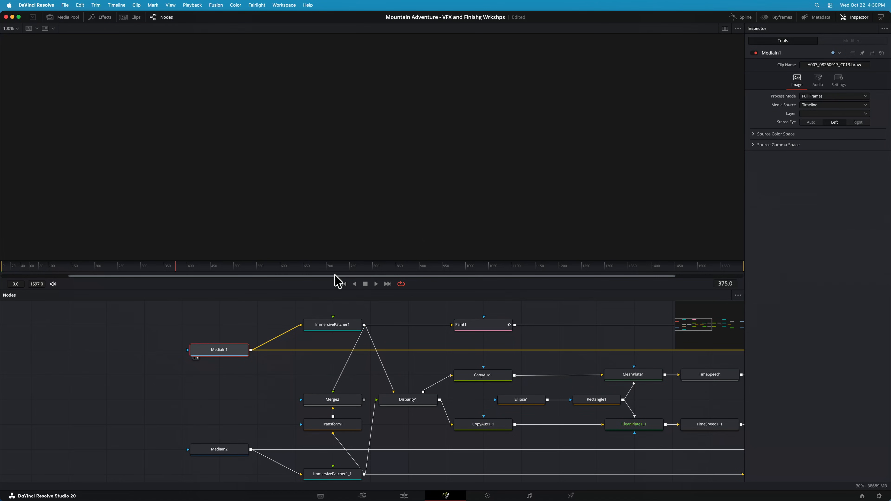
left_click(343, 284)
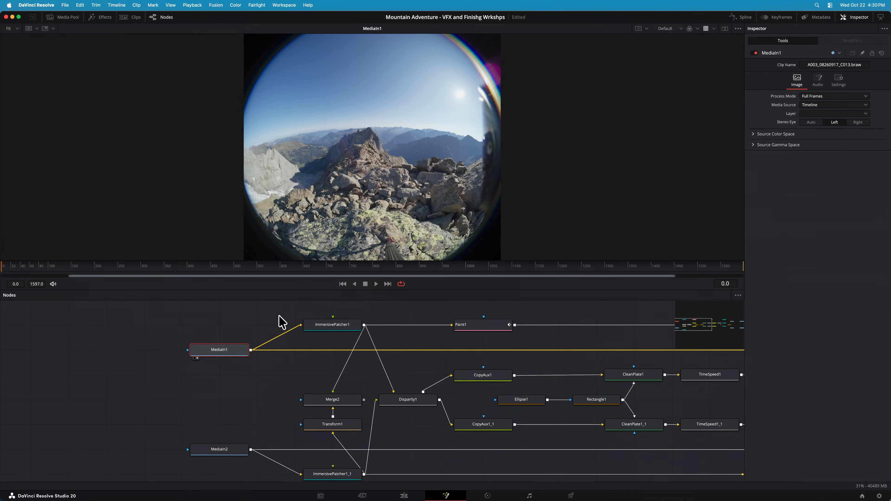
Show MediaIn2 for the right eye and re-render its current frame
left_click(228, 453)
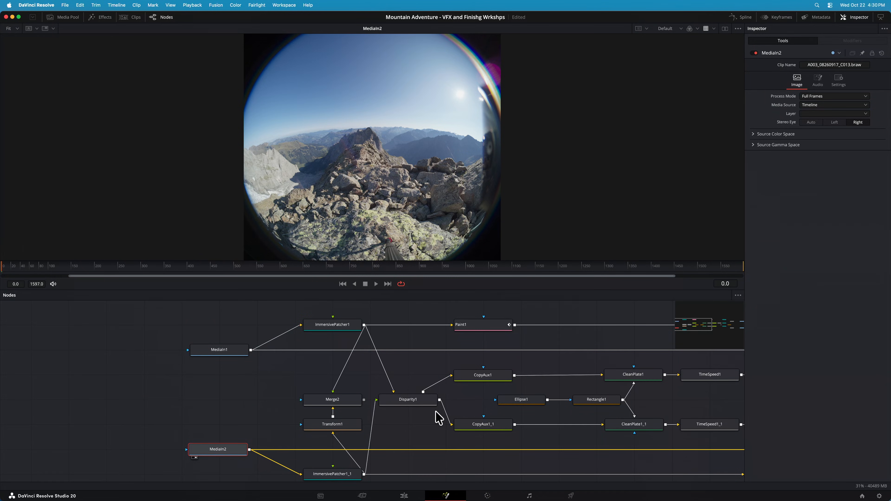
right_click(862, 487)
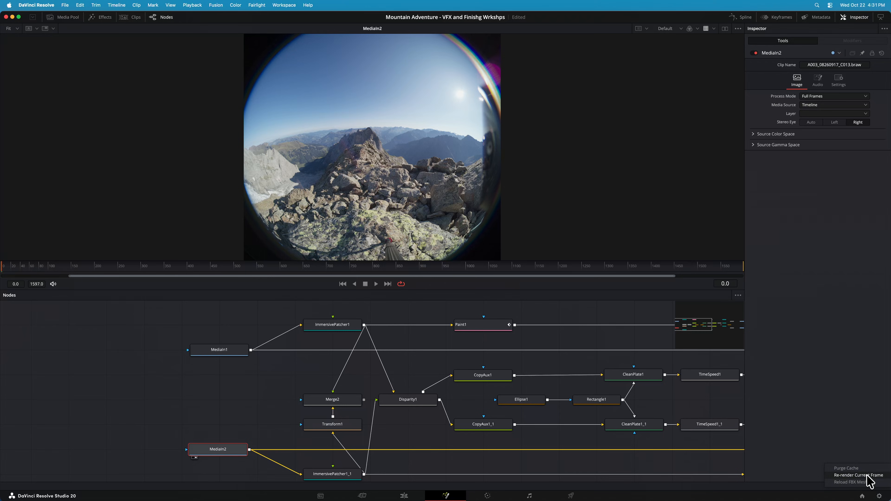
left_click(866, 476)
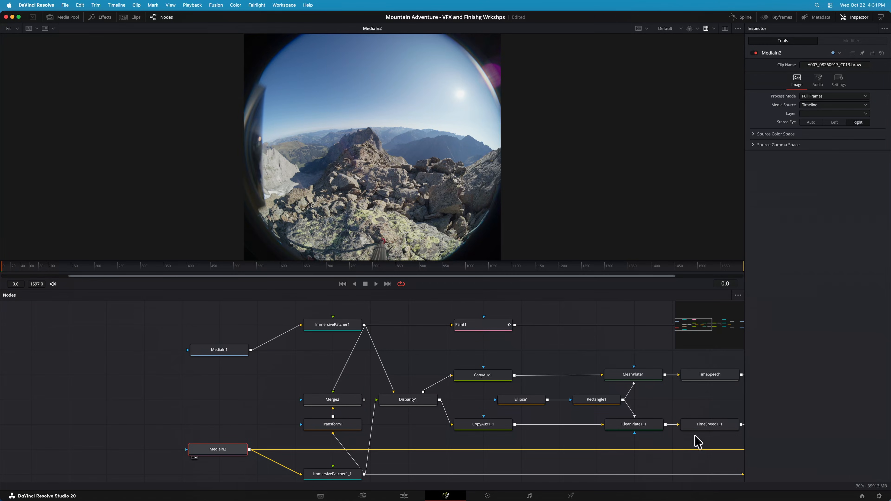
View the undistorted tripod area through ImmersivePatcher1_1 and ImmersivePatcher1, and the shifted right eye through Transform1
left_click(331, 474)
key("2")
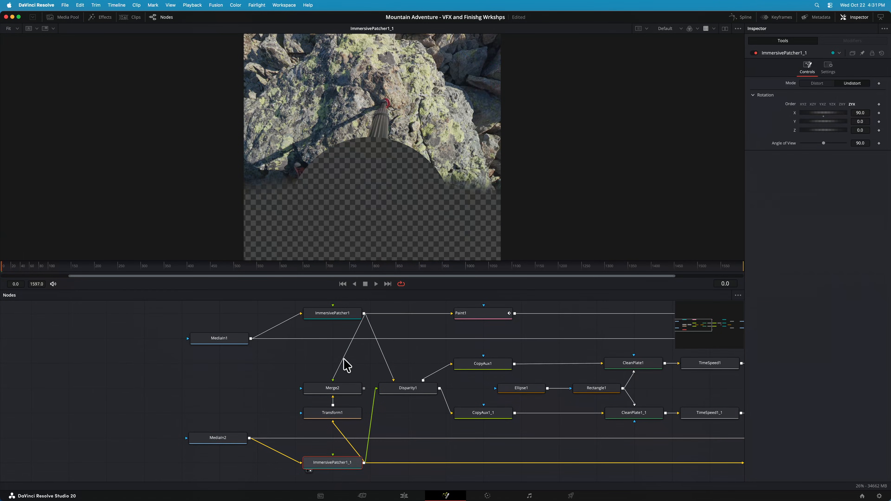
left_click(349, 413)
key("2")
Show Merge2's blended overlay of both eyes and examine the alignment around the tripod foot up close
left_click(340, 395)
key("2")
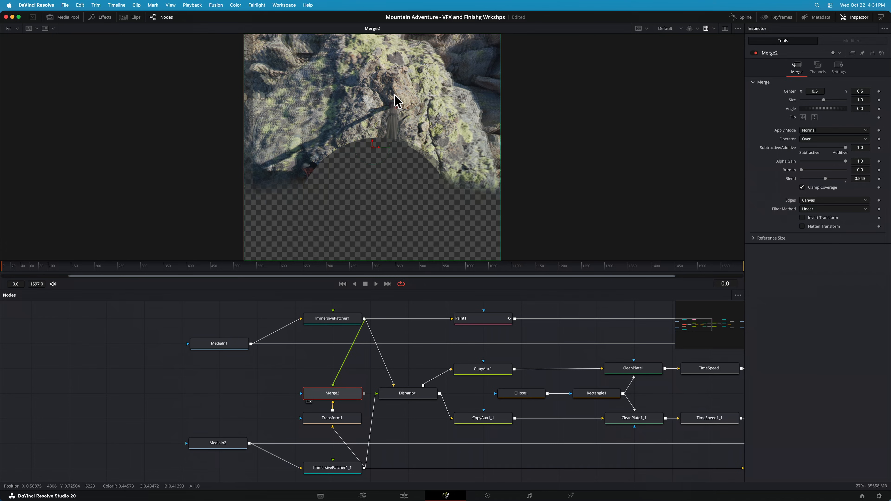
scroll(397, 102, "up", 5)
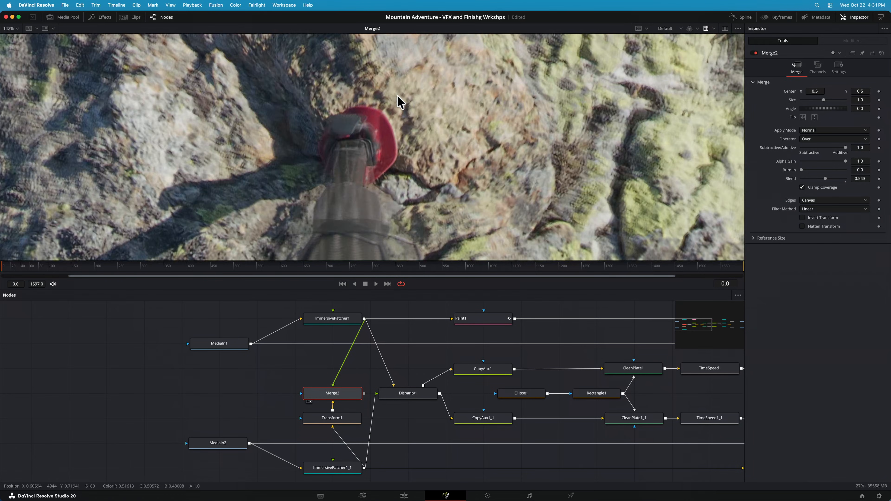
scroll(397, 95, "down", 4)
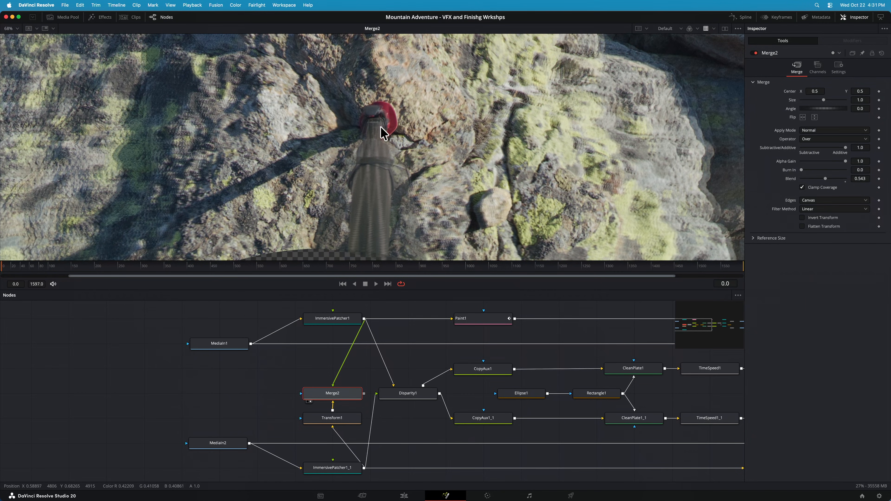
scroll(384, 133, "down", 4)
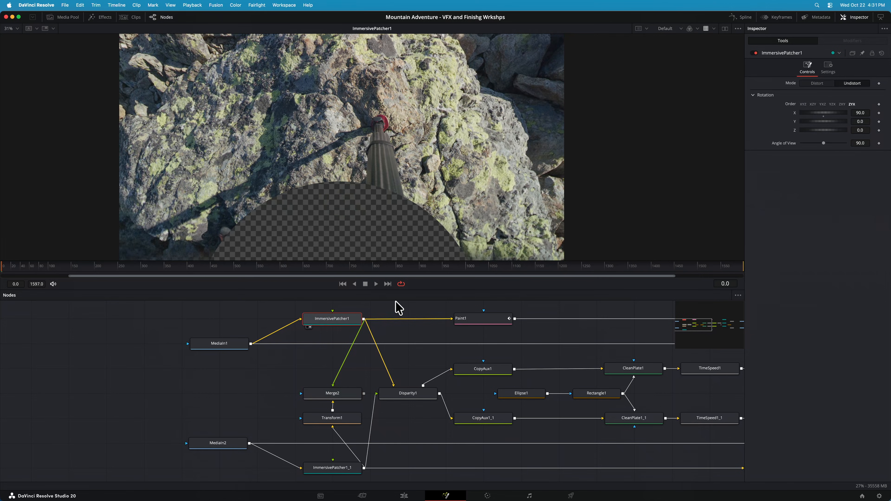
View the left eye's tripod removal through Paint1, the re-distorted ImmersivePatcher2_1 patch and the final Merge1 composite
left_click(480, 320)
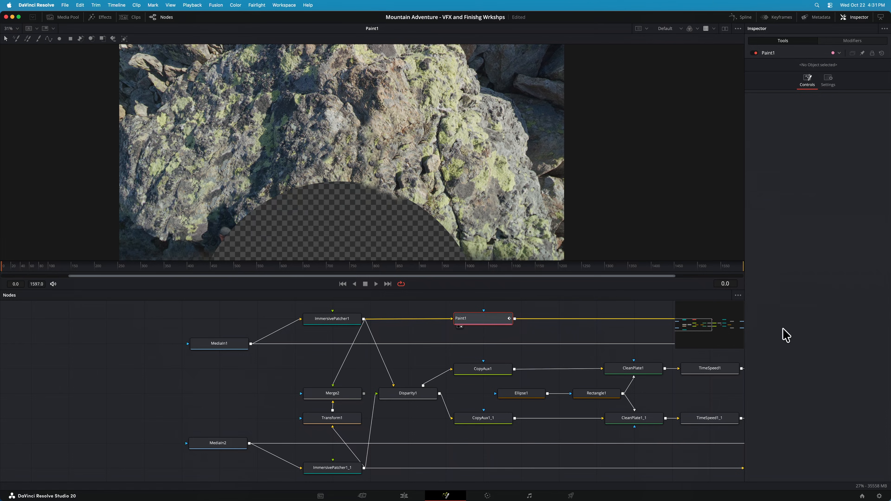
left_click_drag(706, 327, 715, 329)
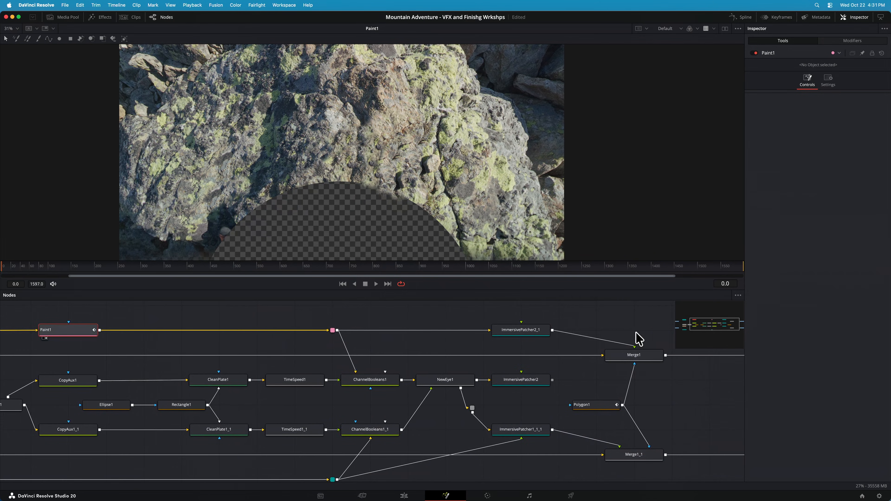
left_click(522, 332)
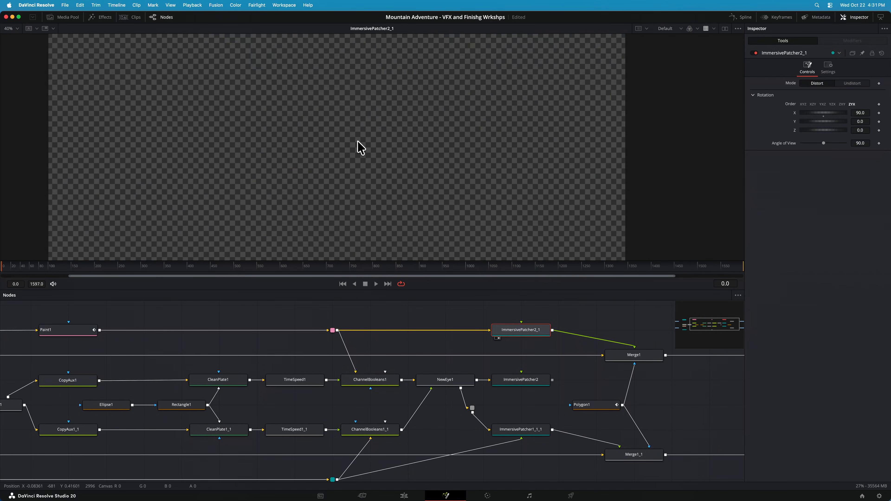
scroll(358, 146, "down", 4)
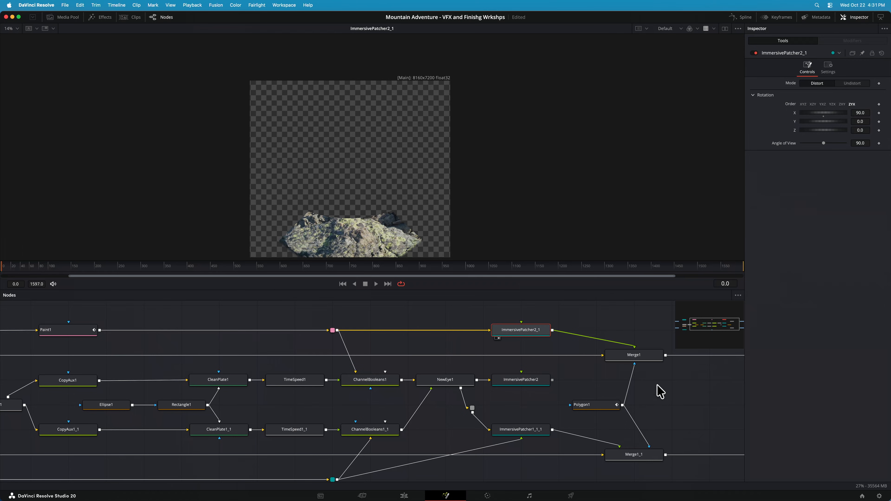
left_click(634, 355)
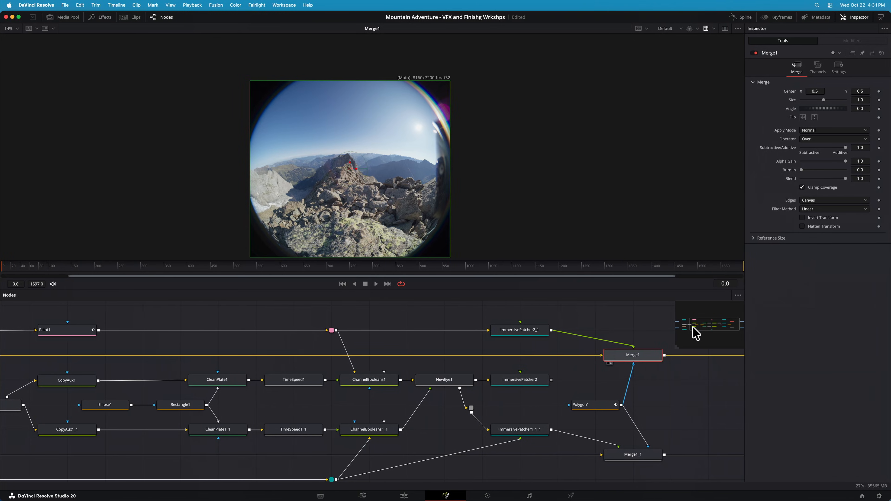
Compare the undistorted left and right eyes in ImmersivePatcher1 and ImmersivePatcher1_1, and show the Disparity1 node they feed
left_click_drag(703, 333, 690, 326)
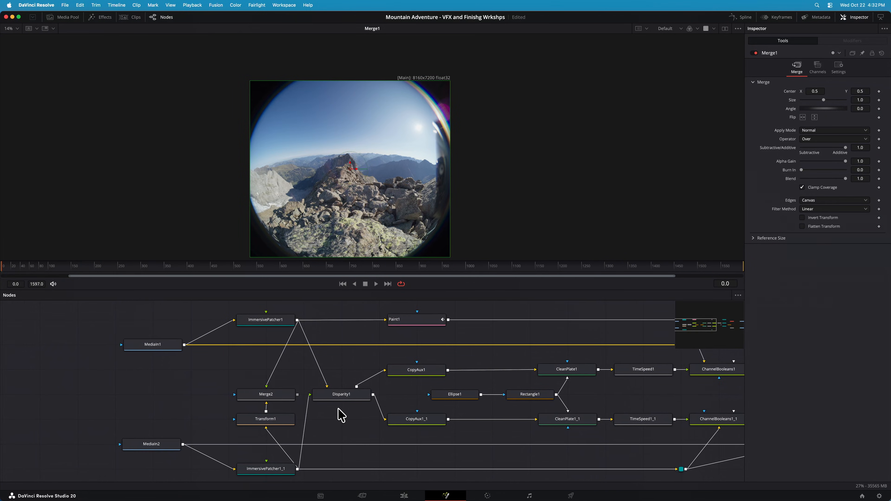
left_click(345, 404)
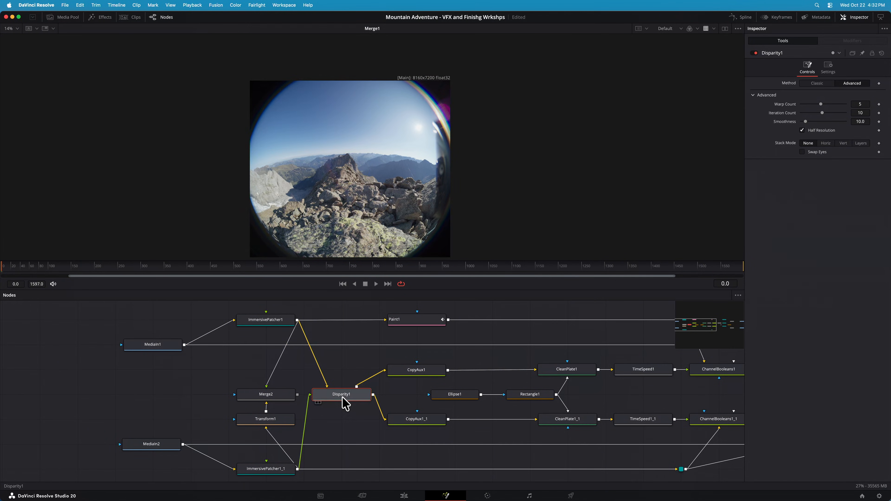
left_click(285, 321)
key("1")
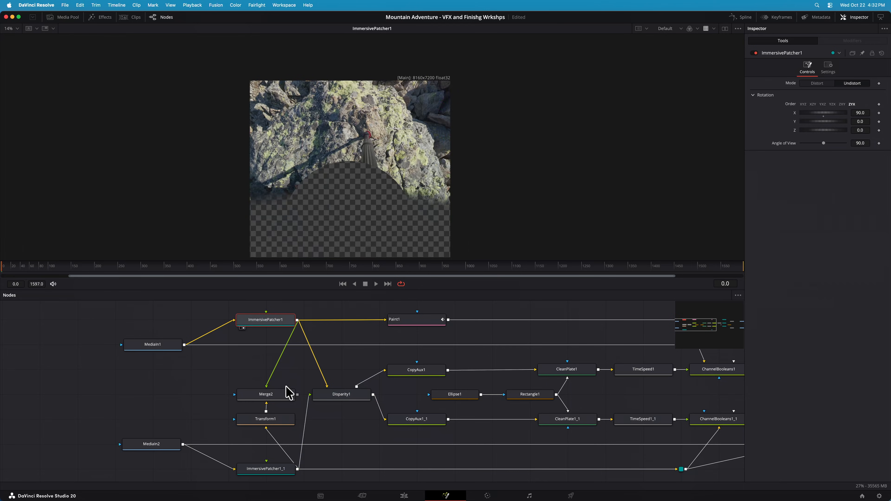
left_click(274, 470)
scroll(274, 470, "down", 1)
key("1")
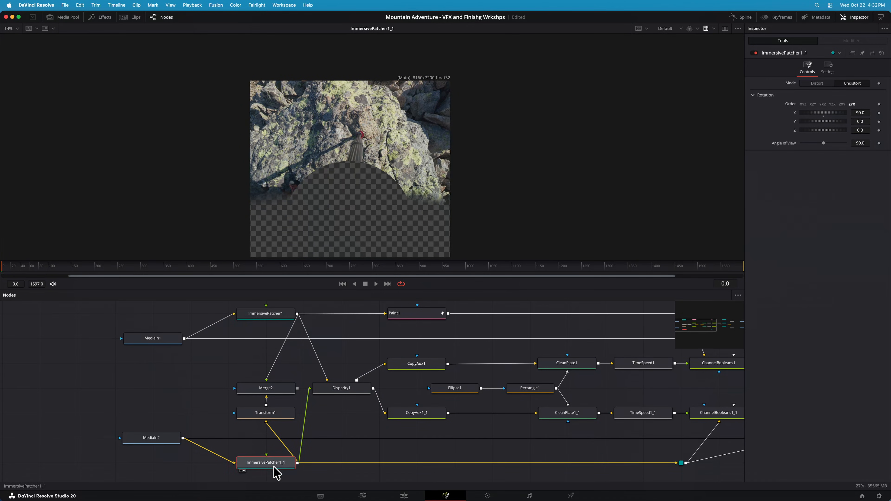
left_click(339, 393)
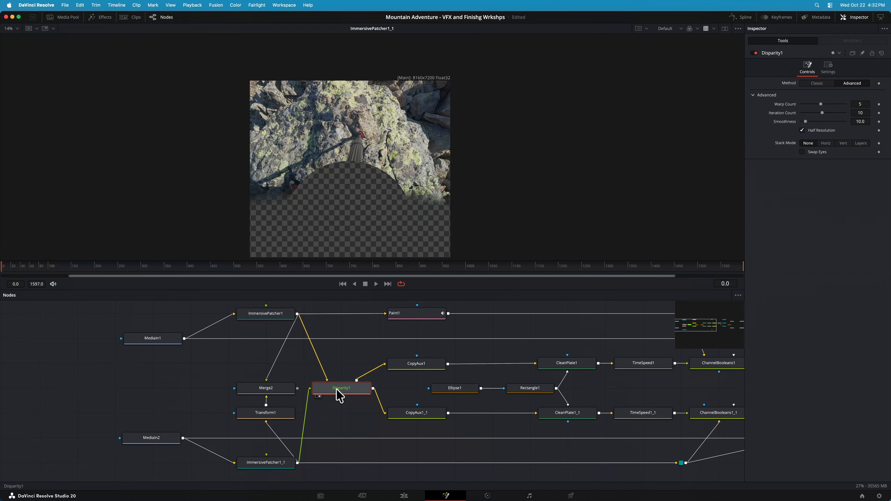
key("1")
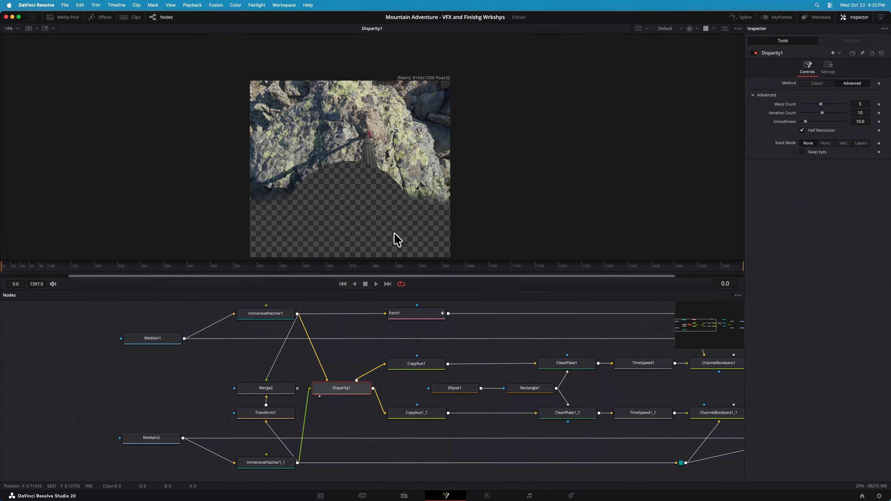
View the disparity channels from CopyAux1, the Rectangle1 mask and the filled disparity in CleanPlate1
left_click(440, 371)
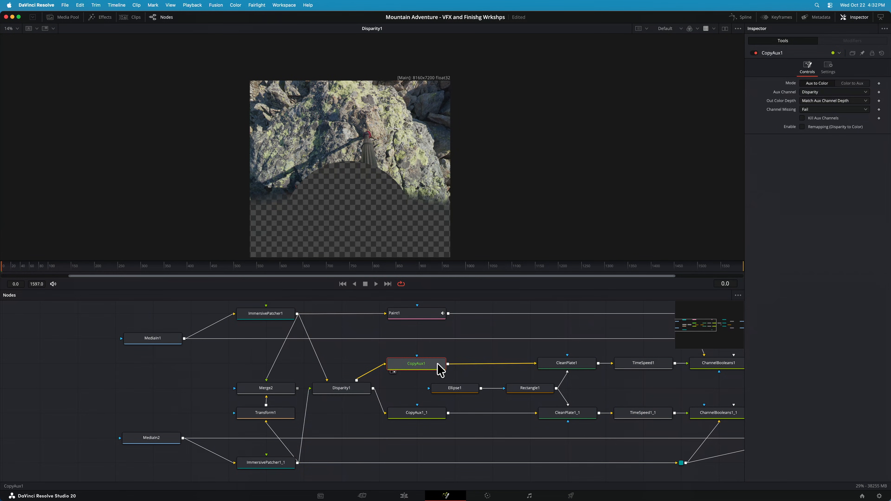
left_click(552, 389)
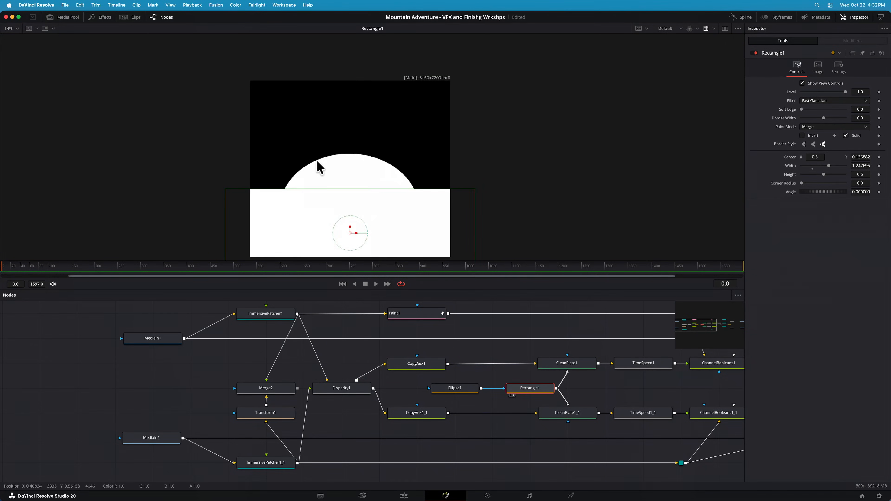
left_click(575, 367)
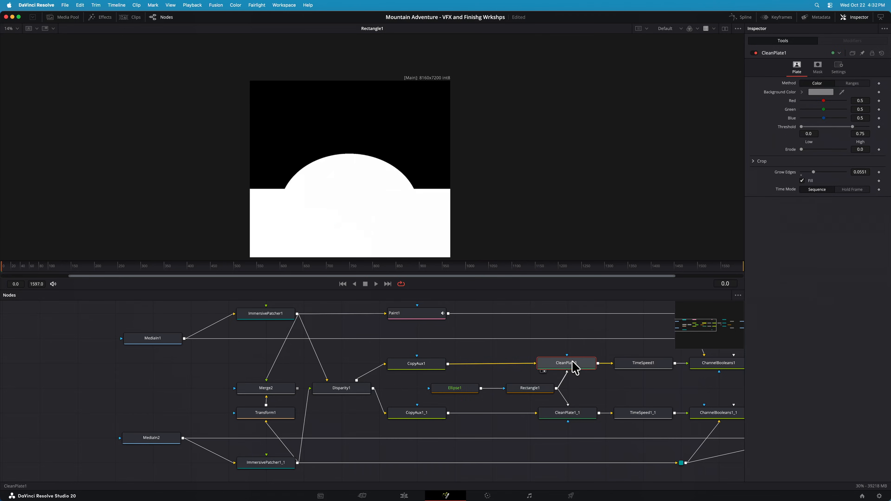
Disable CleanPlate1's Fill and set its Grow Edges to 0, and view the Ellipse1 and Rectangle1 masks that cut the disparity
left_click(801, 181)
left_click_drag(813, 172, 794, 173)
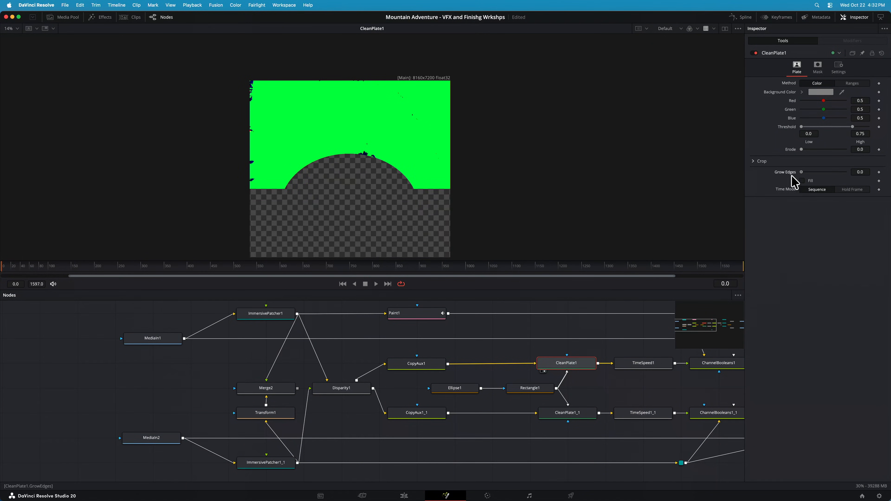
left_click(458, 389)
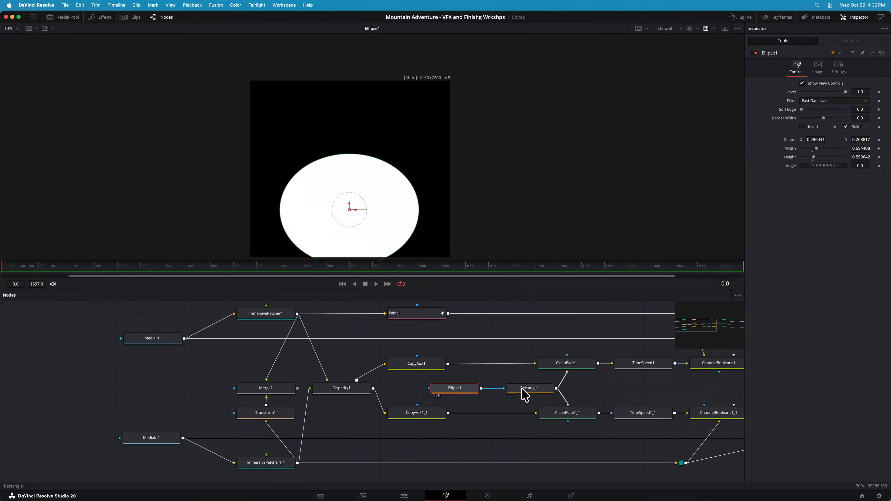
left_click(528, 389)
Set CleanPlate1's Grow Edges to 0.0583 and enable Fill
left_click(561, 366)
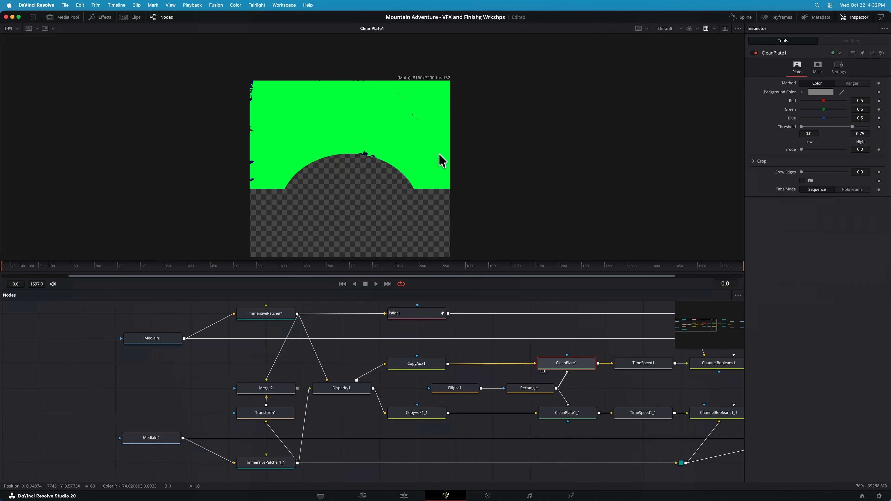
left_click_drag(802, 172, 814, 173)
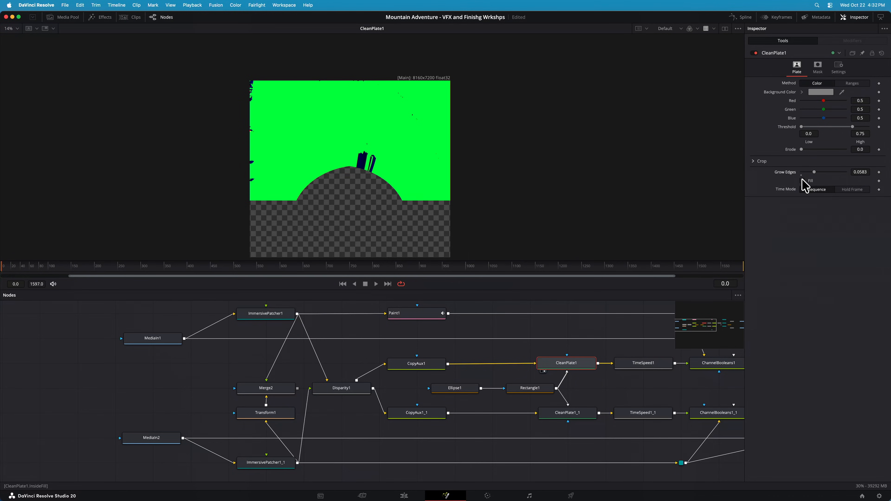
left_click(802, 181)
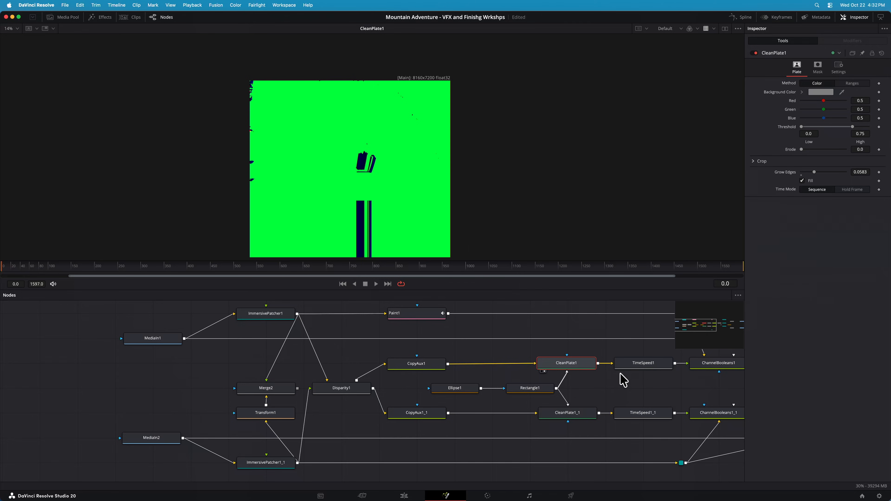
Show ChannelBooleans1, which combines the painted left eye with the cleaned disparity
left_click_drag(690, 331, 698, 330)
left_click_drag(709, 330, 712, 324)
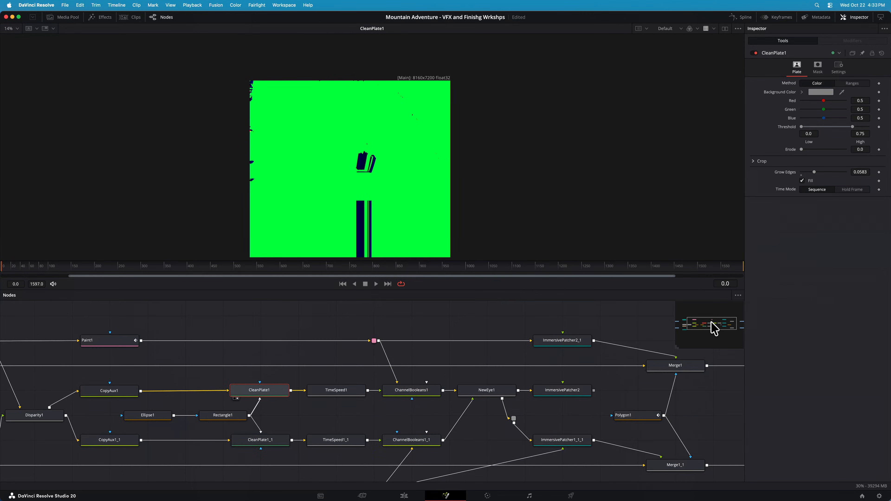
left_click(442, 391)
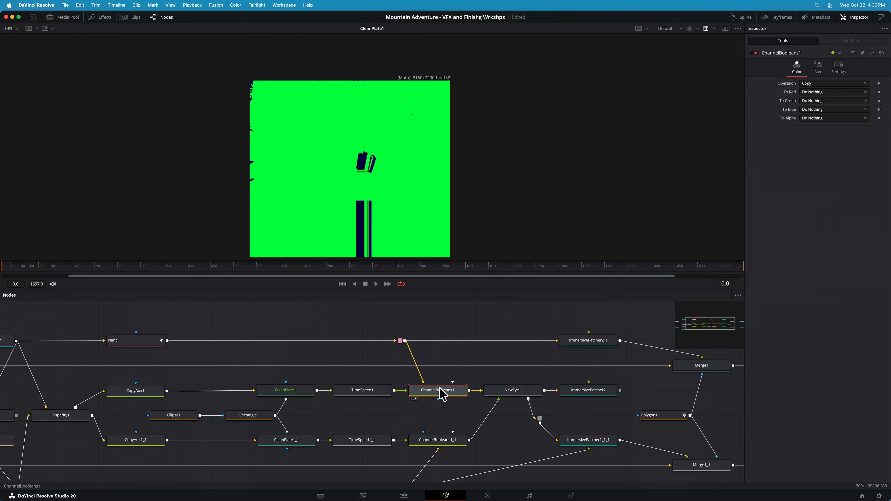
key("1")
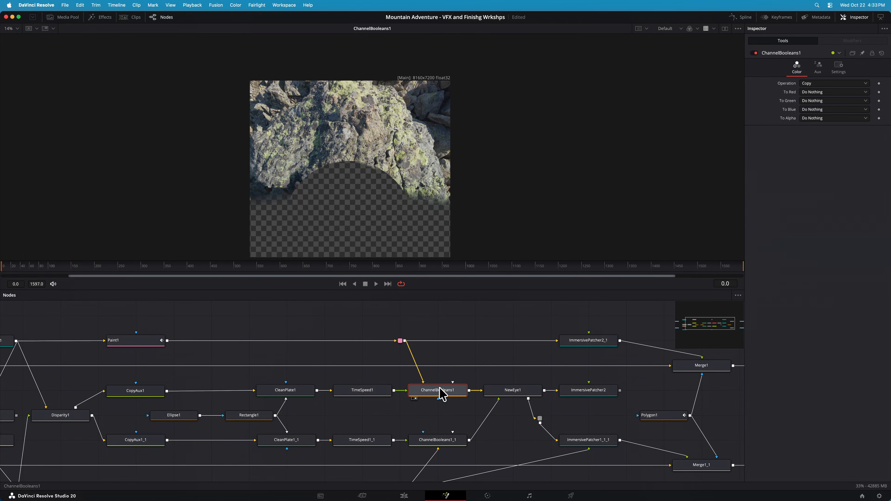
Examine NewEye1's settings and its regenerated right-eye output through PipeRouter3
left_click(533, 394)
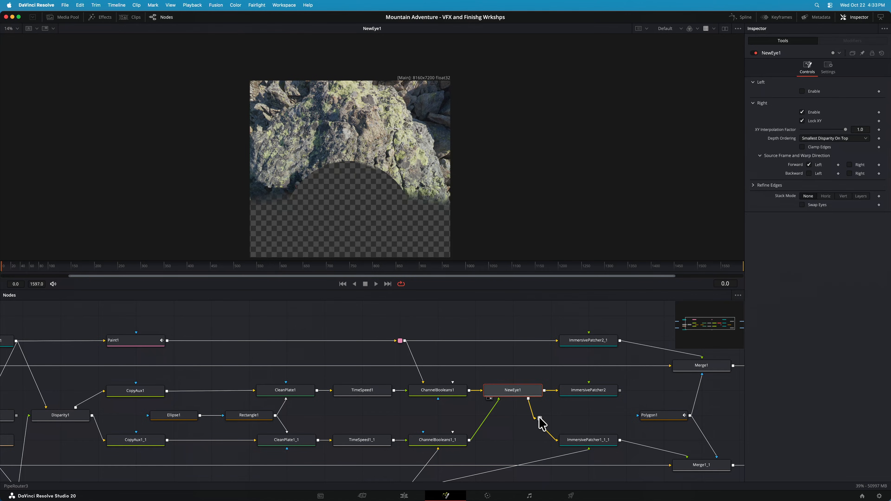
left_click(540, 419)
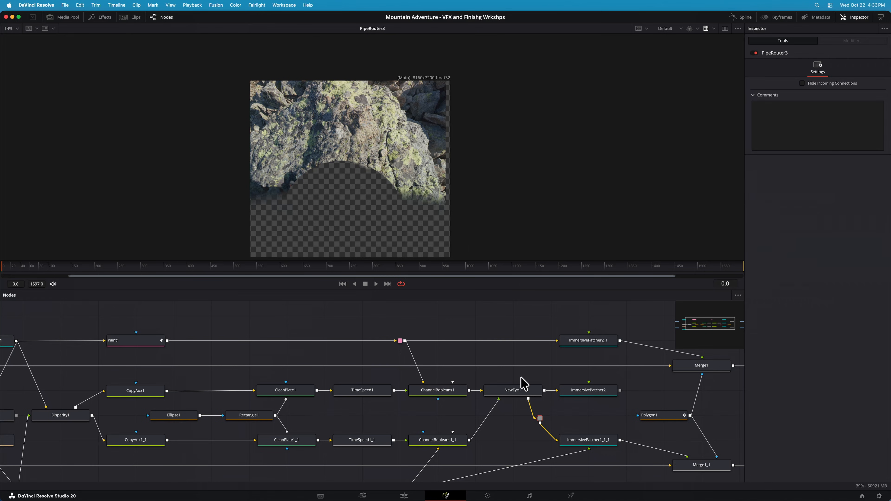
left_click(518, 395)
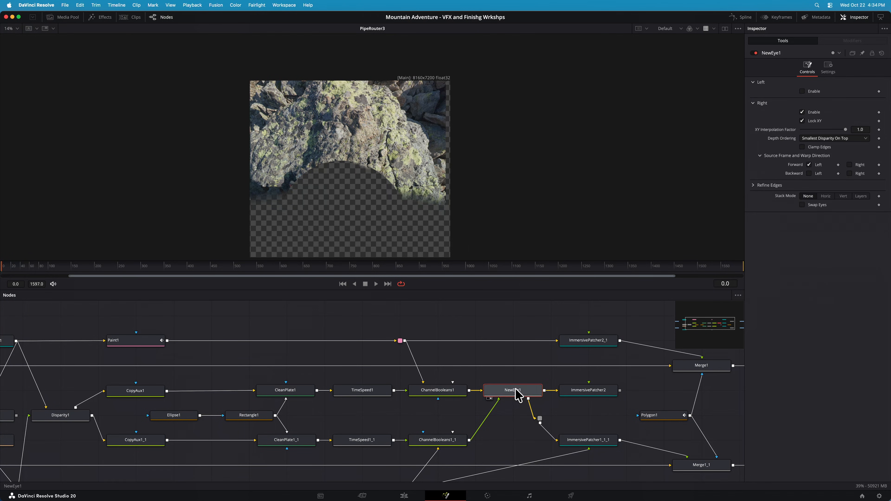
left_click(540, 419)
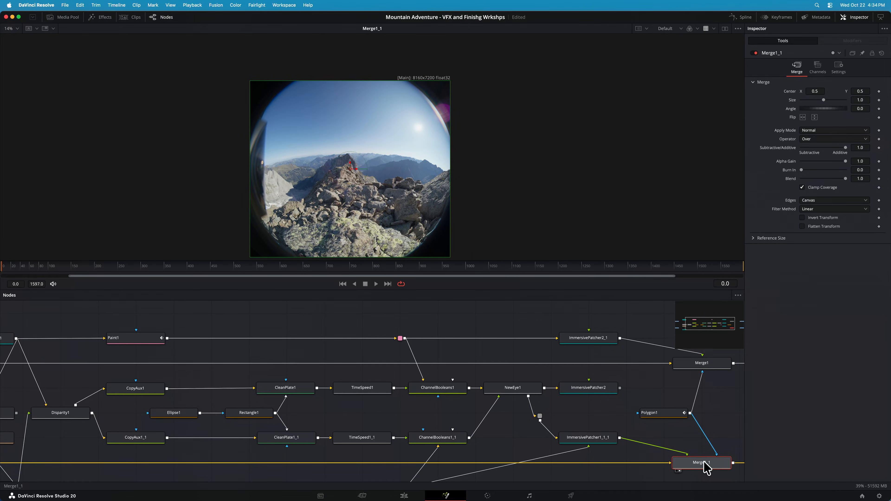
Return to the edit timeline, move the playhead to the forest path clip A002_08241320_C015.braw and tilt the immersive view
left_click(404, 496)
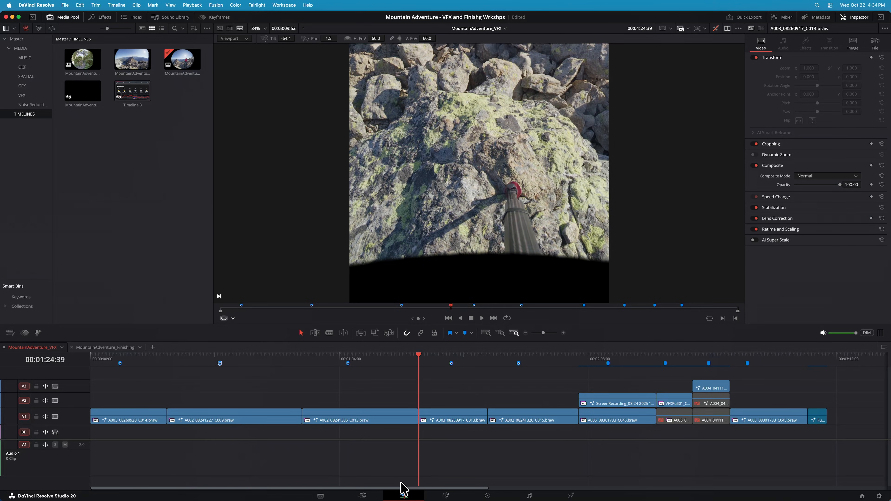
left_click(496, 359)
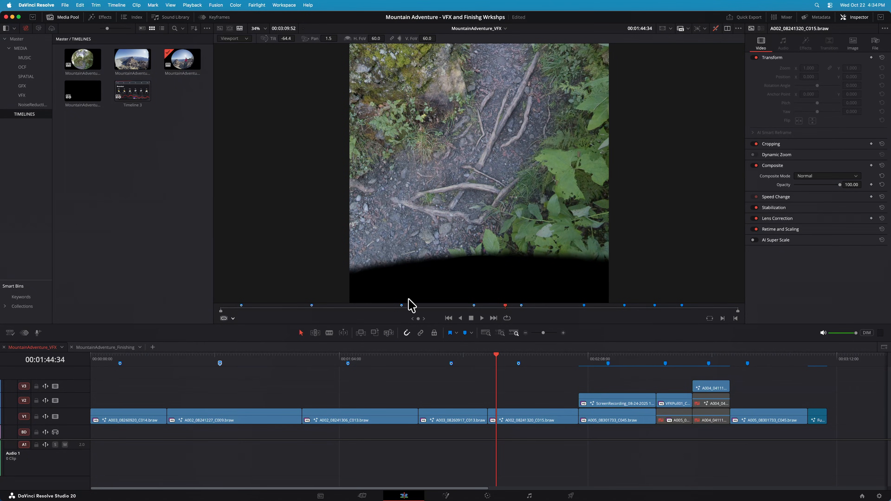
left_click_drag(473, 84, 496, 188)
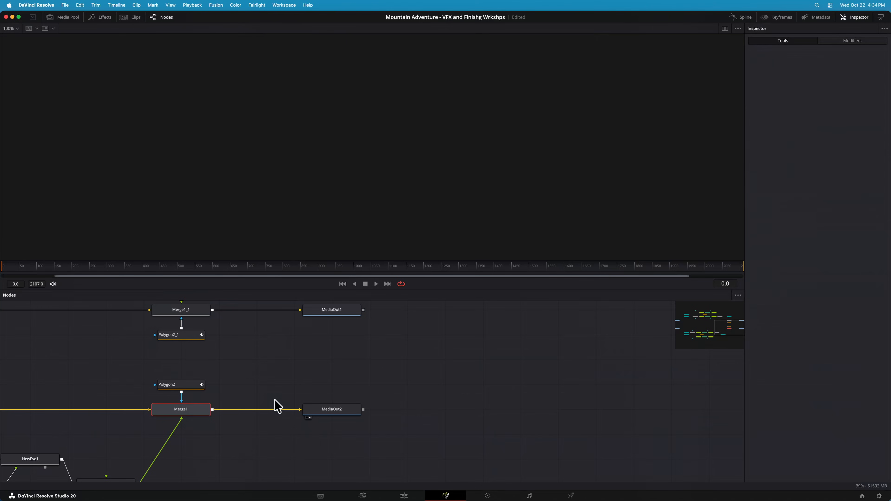
Show the forest path clip's left eye from MediaIn1 and right eye from MediaIn2 in its Fusion composition
left_click_drag(737, 331, 700, 318)
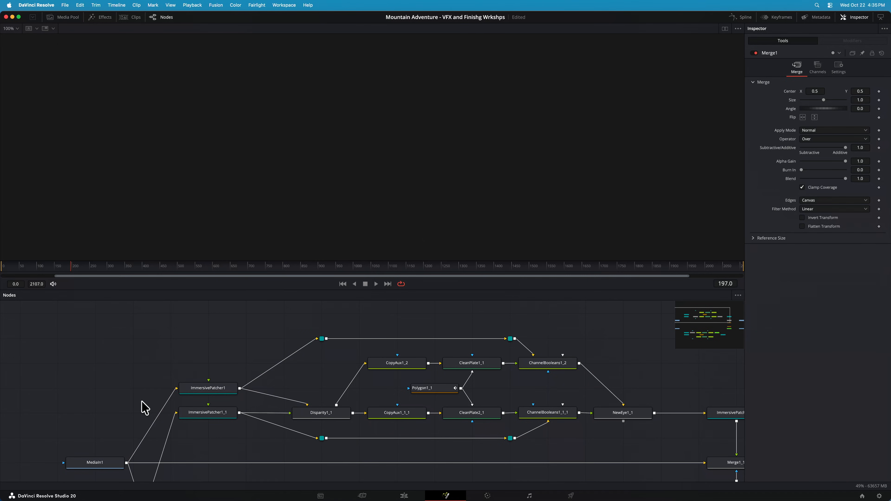
left_click(105, 463)
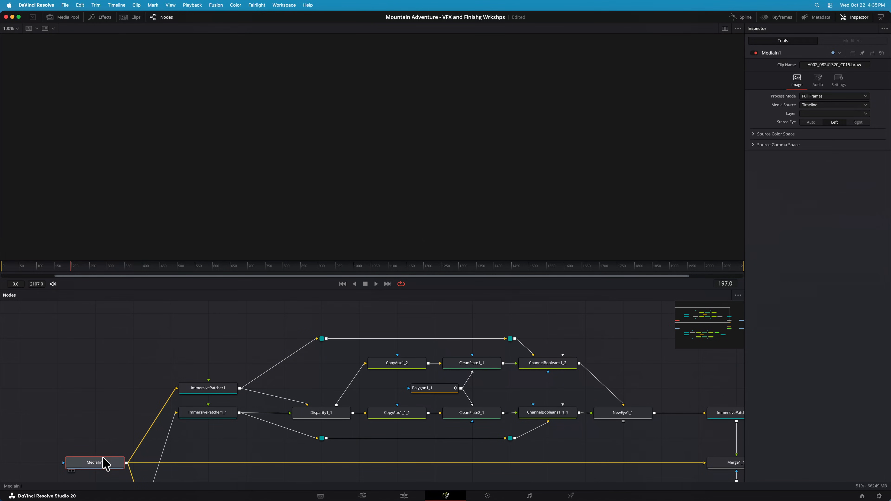
left_click_drag(707, 315, 704, 329)
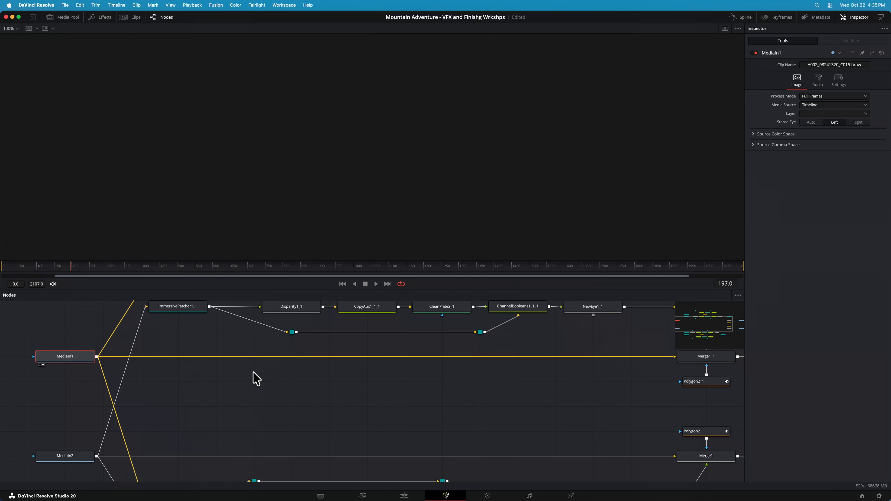
key("1")
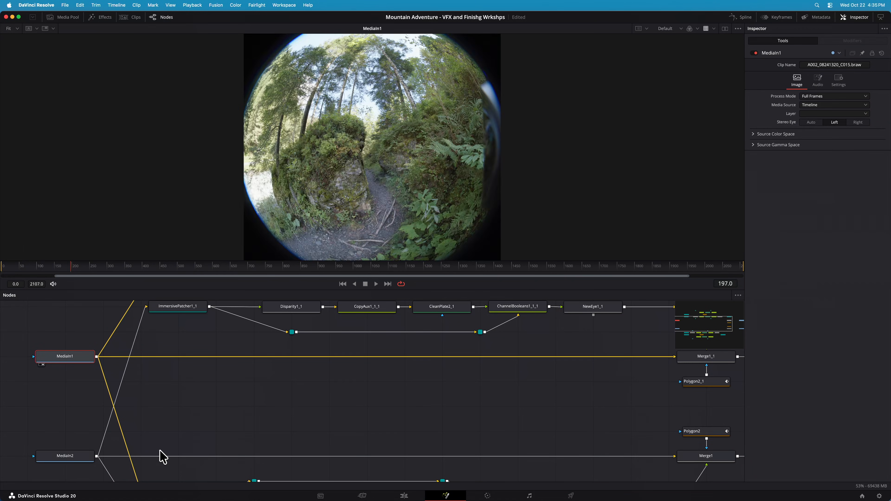
left_click(61, 456)
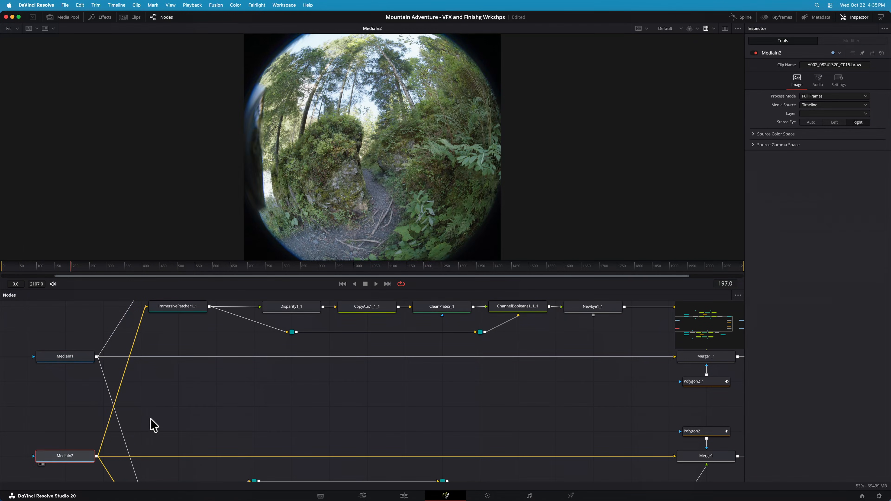
scroll(153, 425, "down", 2)
scroll(153, 423, "up", 5)
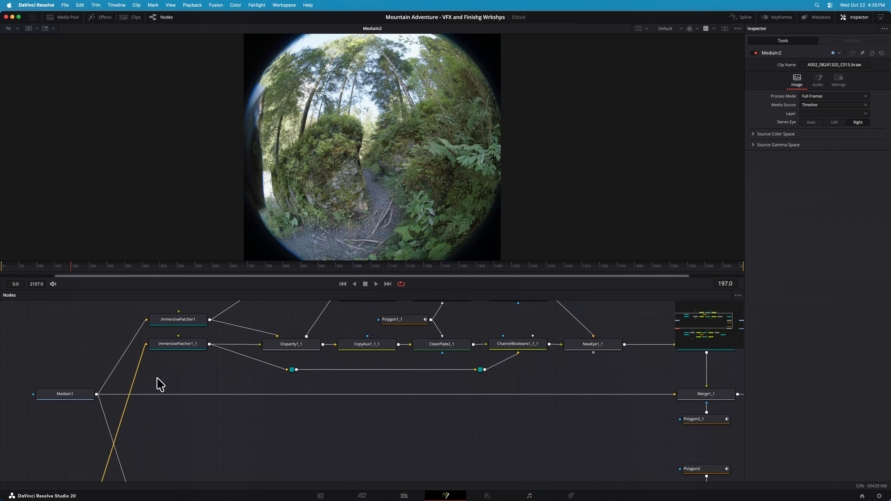
Compare the undistorted left-eye and right-eye patches from ImmersivePatcher1 and ImmersivePatcher1_1
scroll(156, 406, "up", 1)
left_click(193, 330)
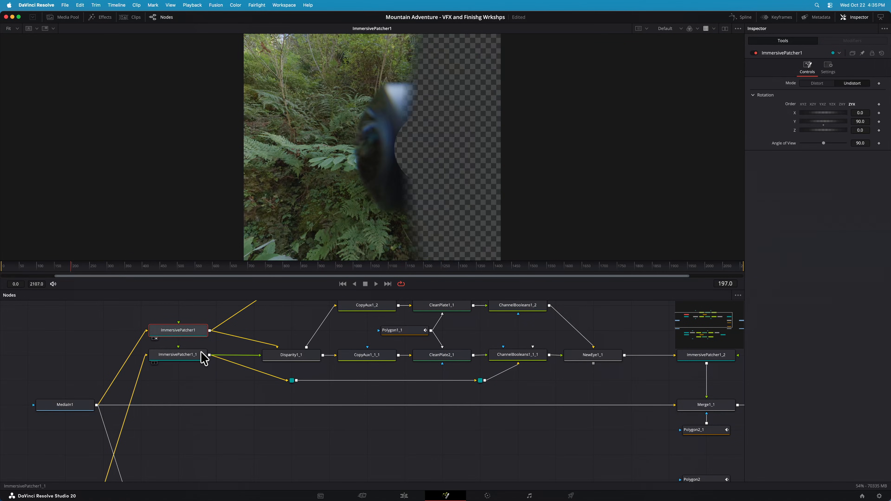
left_click(197, 355)
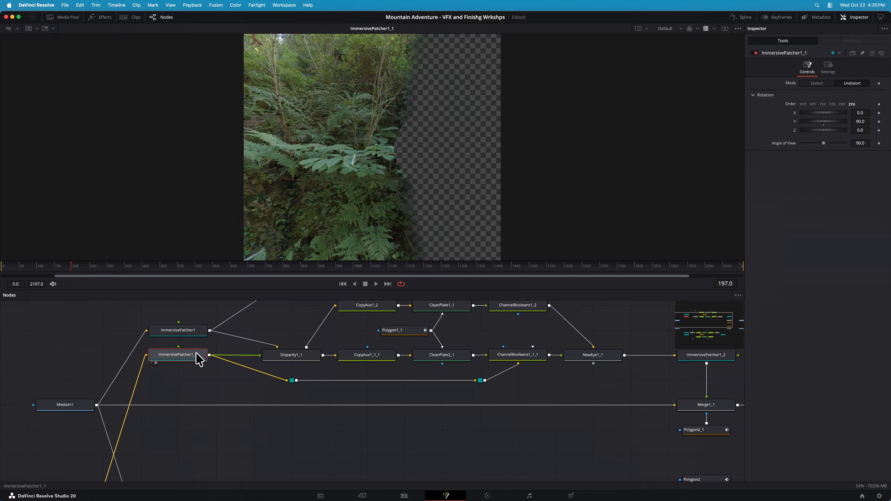
scroll(194, 334, "left", 1)
left_click(193, 332)
left_click(196, 354)
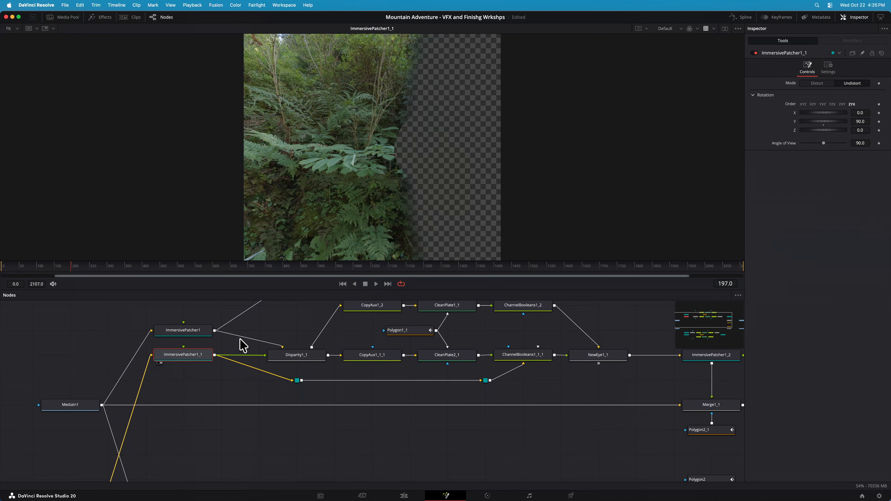
Examine Disparity1_1's settings and output in the forest path composition
left_click(312, 362)
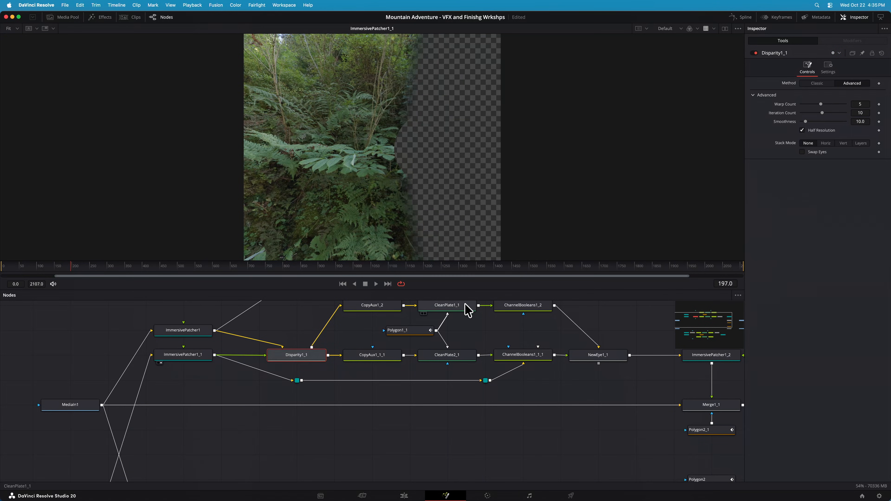
key("2")
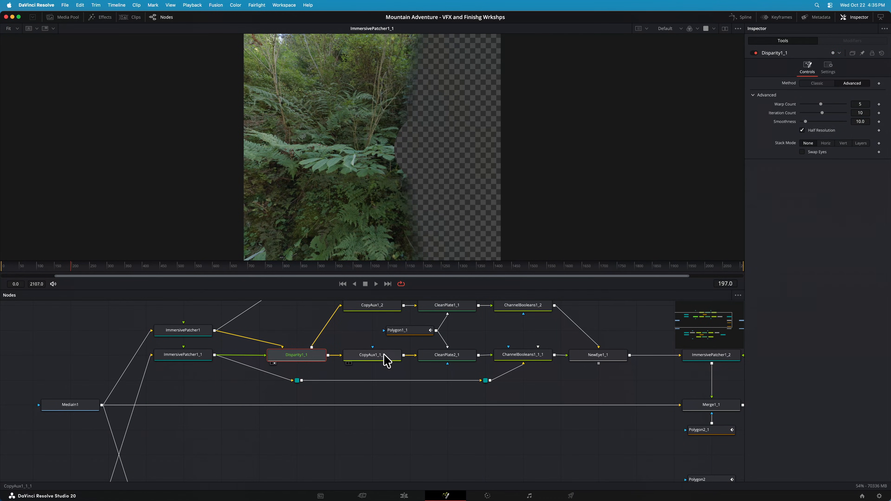
scroll(391, 355, "down", 1)
scroll(391, 355, "up", 2)
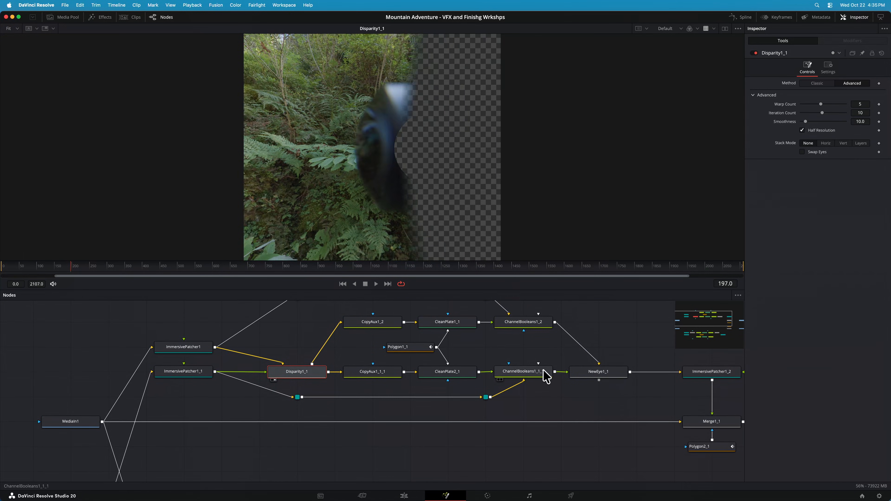
Compare NewEye1_1's regenerated eye with the original patch from ChannelBooleans1_2
left_click(591, 374)
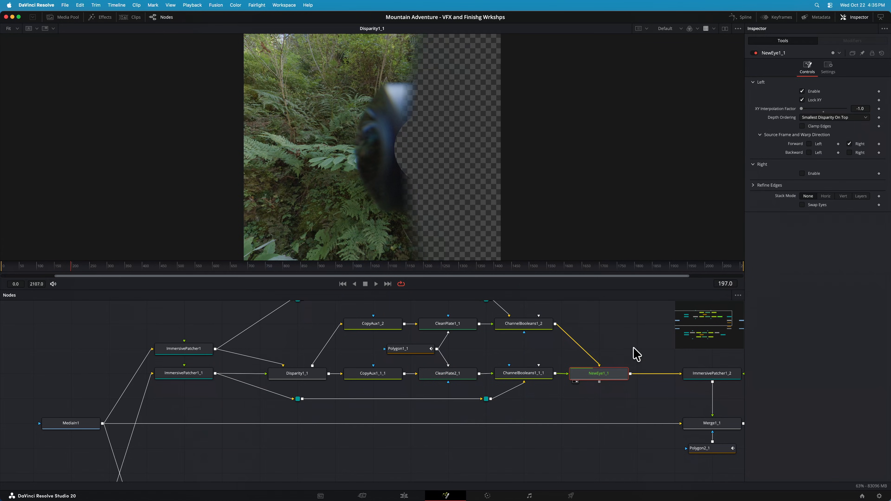
key("1")
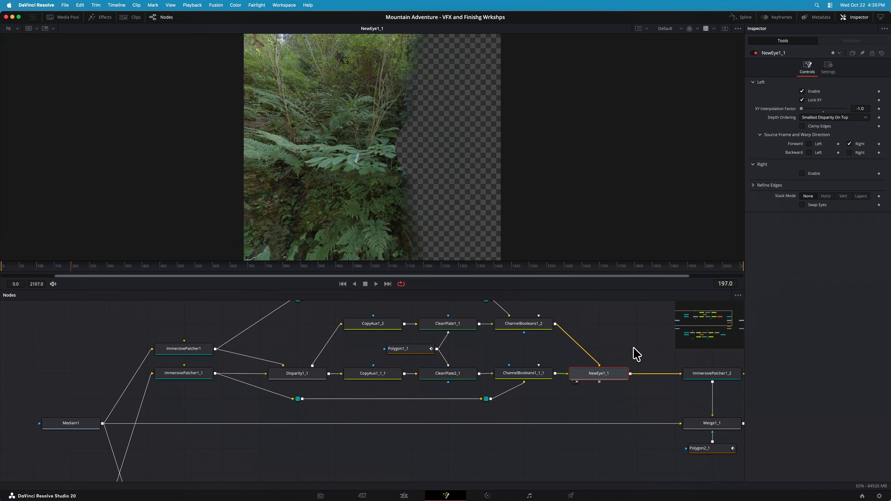
left_click(533, 326)
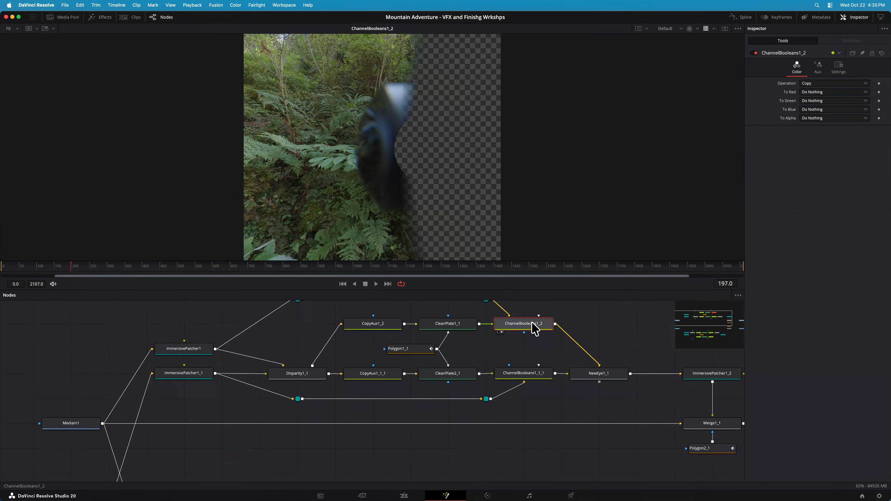
left_click(593, 379)
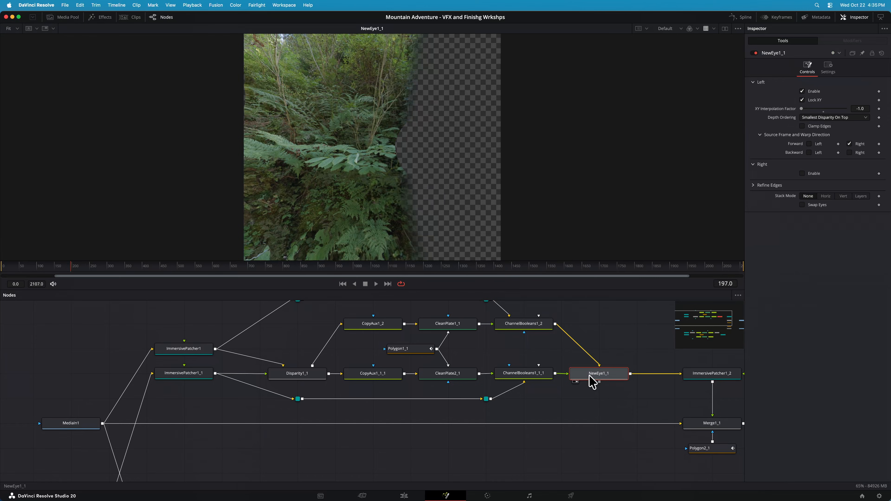
Show the cleaned patch redistorted by ImmersivePatcher1_2 and its combination with the original eye in Merge1_1
left_click(719, 376)
key("1")
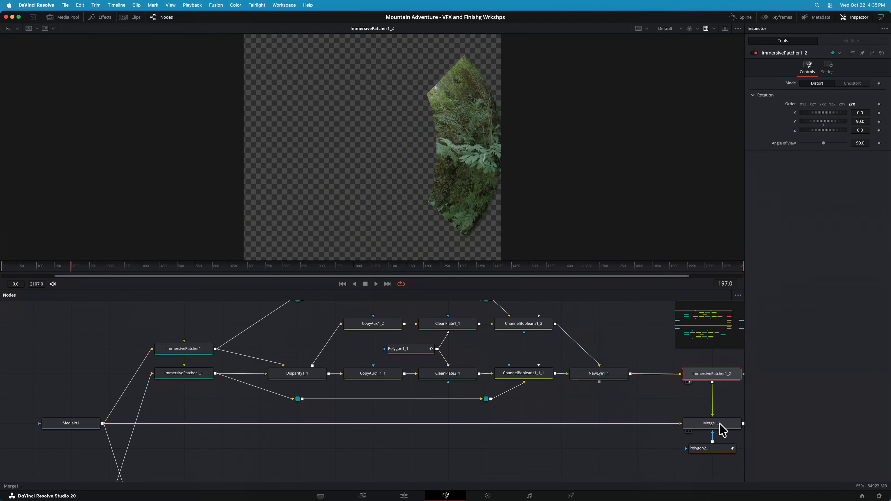
left_click(722, 429)
key("1")
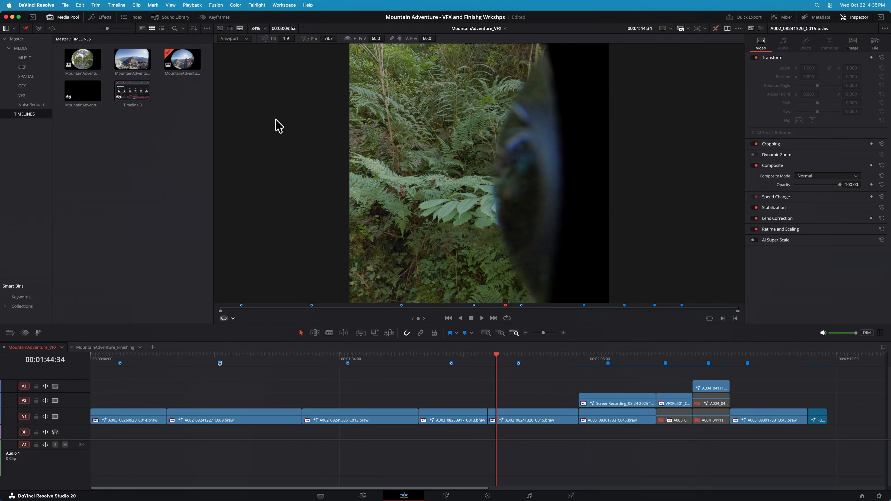
Switch the edit viewer from Viewport to Timeline display, move the playhead to 00:02:08:19 and toggle the screen recording clip above A005_08301733_C045.braw
left_click(240, 43)
left_click(235, 52)
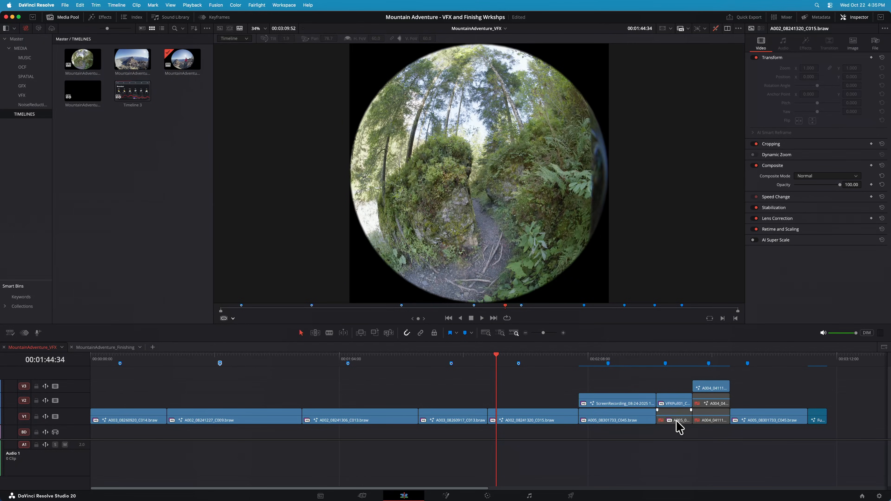
left_click(589, 362)
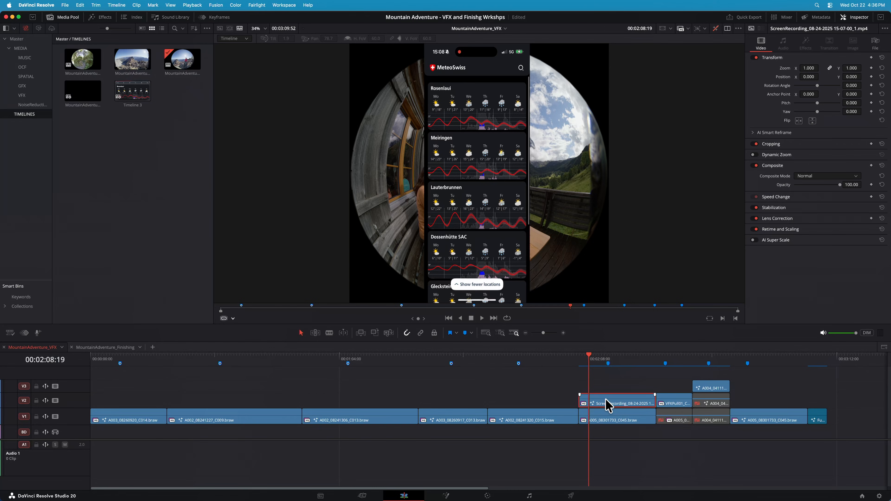
key("d")
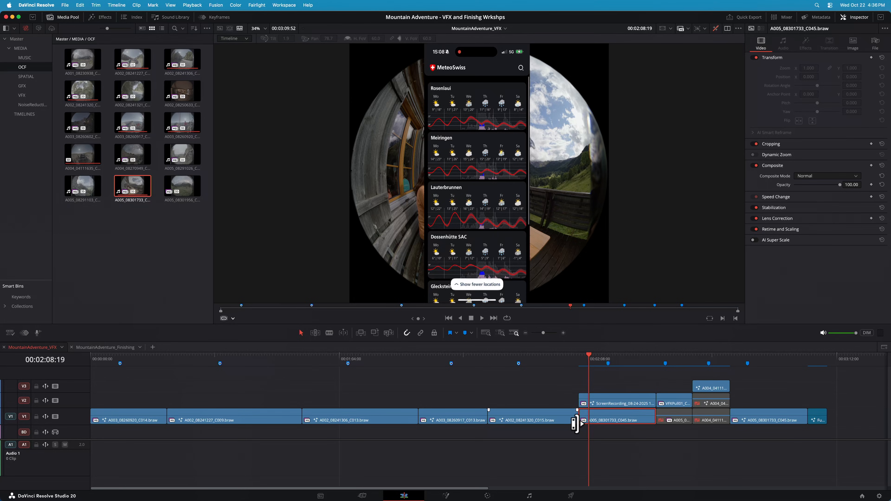
left_click(614, 403)
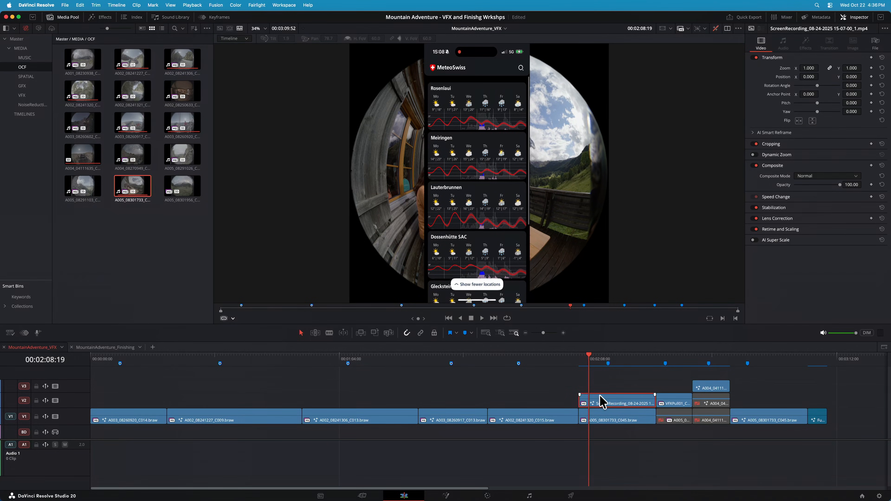
left_click(446, 495)
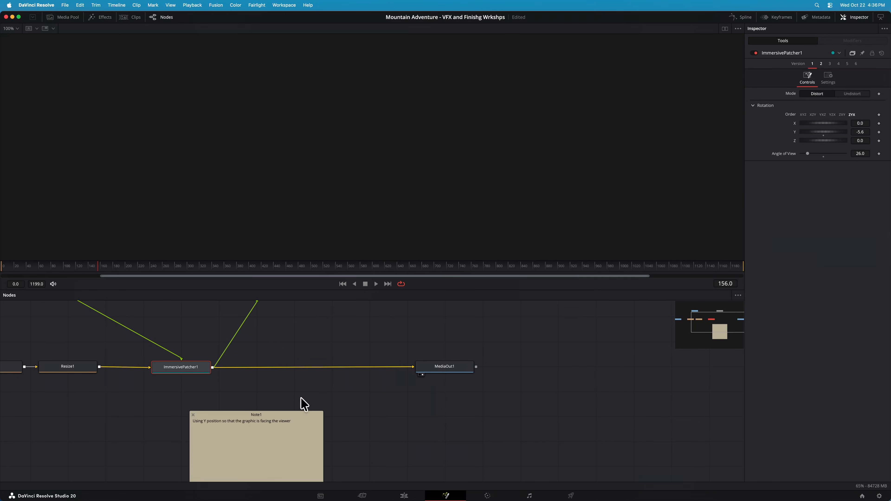
left_click_drag(738, 329, 706, 321)
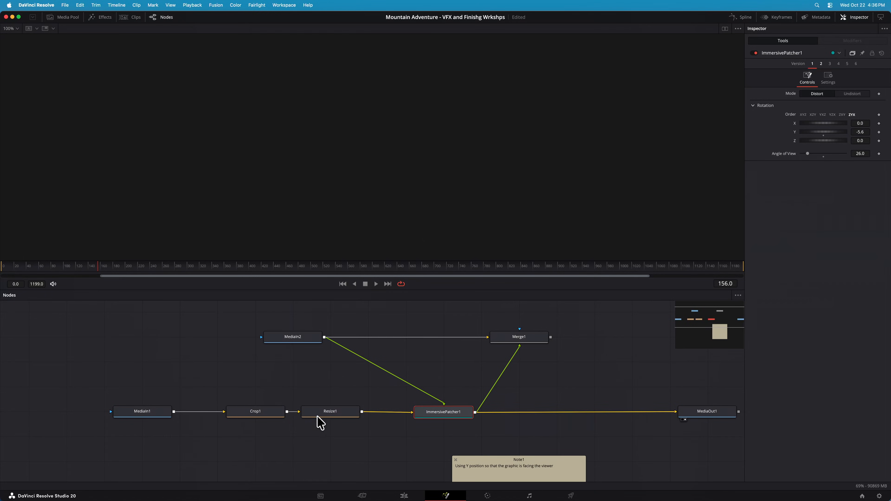
Show the screen recording from MediaIn1 and the immersive clip from MediaIn2, and examine ImmersivePatcher1's settings
left_click(131, 414)
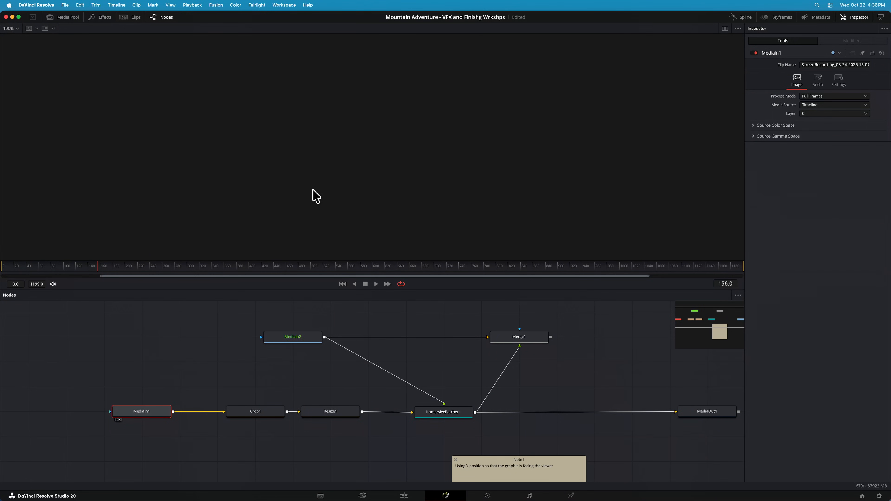
key("Right")
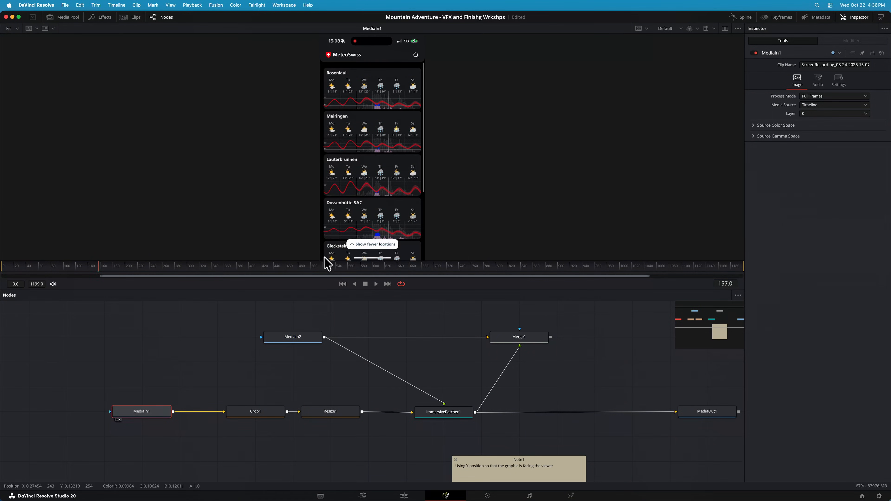
left_click(293, 338)
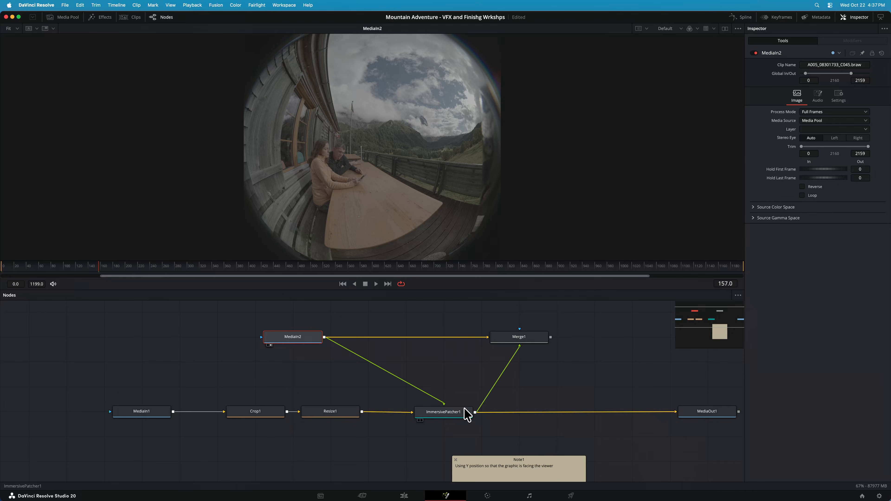
left_click(468, 415)
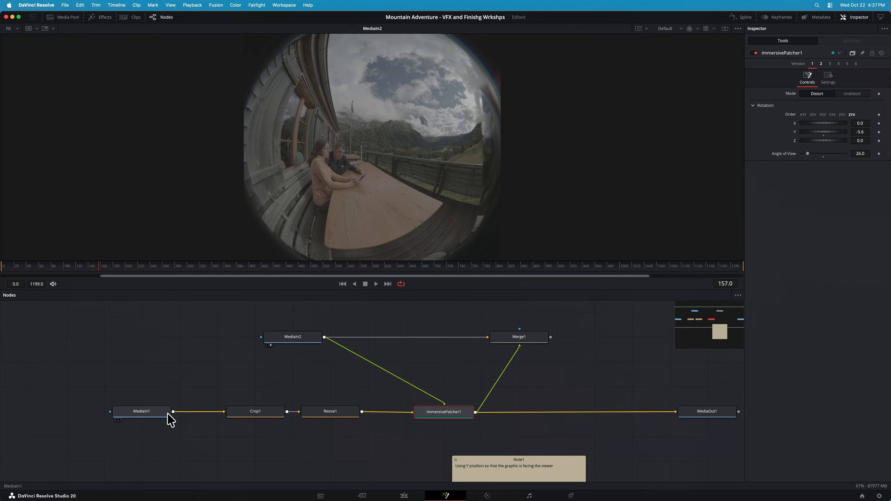
left_click(151, 417)
key("1")
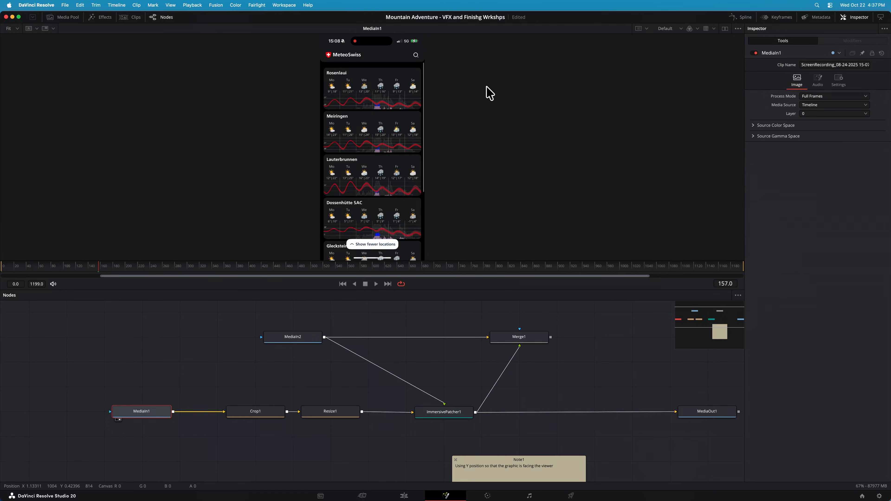
Examine how Crop1 squares the screen recording and Resize1 enlarges it to the immersive frame size
scroll(425, 95, "up", 2)
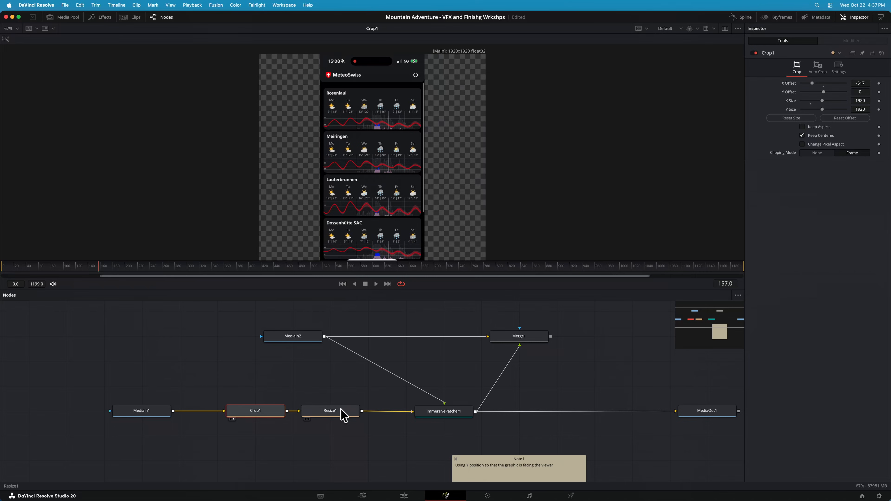
left_click_drag(342, 416, 352, 229)
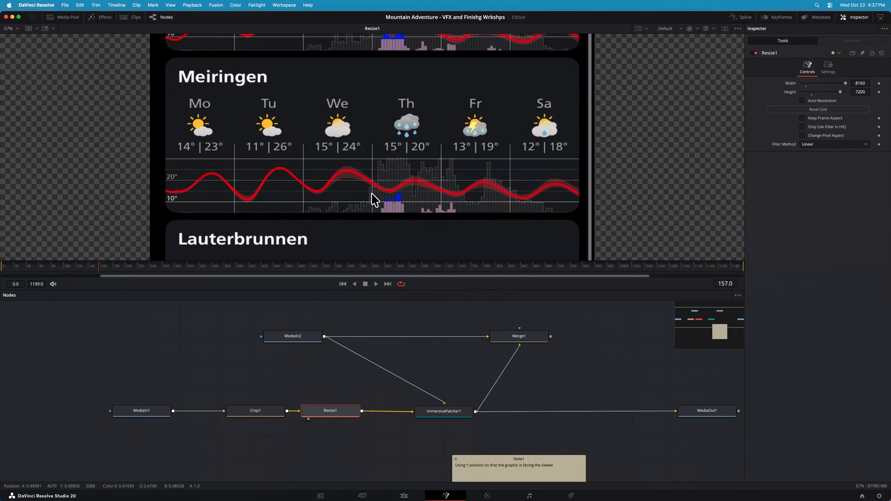
scroll(375, 201, "up", 3)
scroll(374, 200, "down", 8)
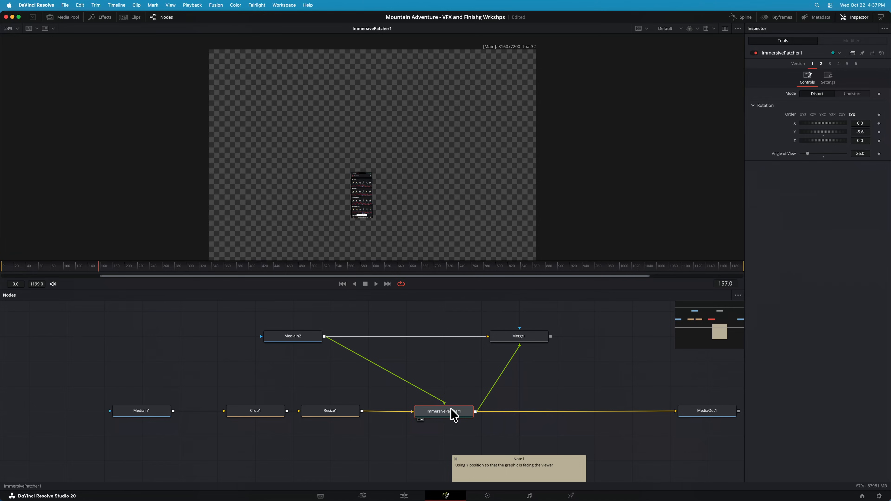
Compare MediaIn2's lens-distorted immersive image with ImmersivePatcher1's output and inspect the distorted phone graphic closely
left_click(298, 340)
key("1")
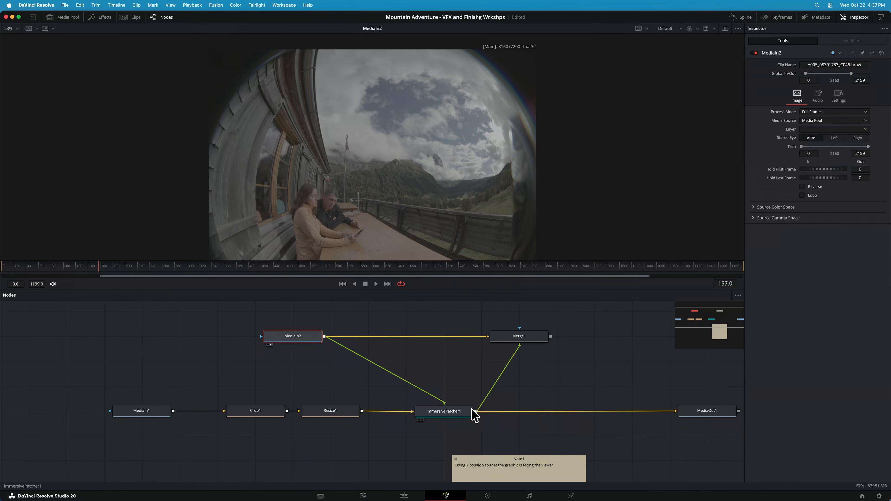
left_click(446, 414)
key("1")
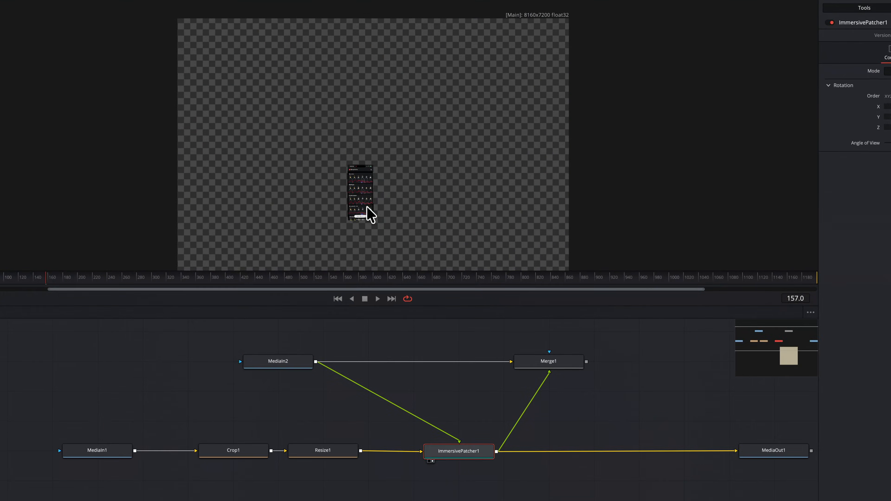
scroll(362, 199, "up", 4)
scroll(362, 199, "up", 2)
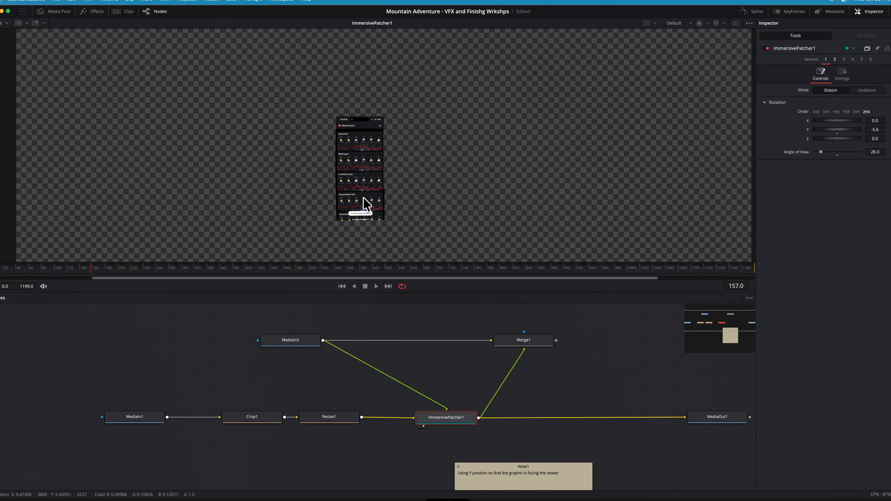
scroll(365, 204, "up", 2)
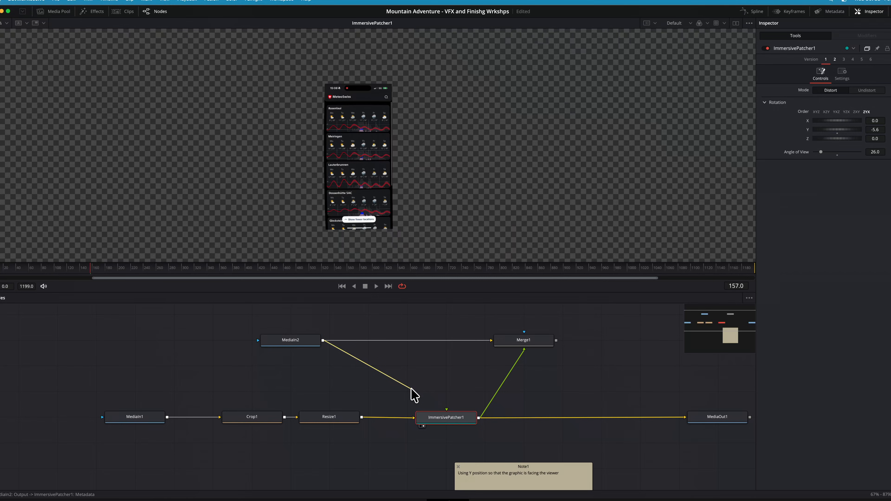
Try disconnecting MediaIn2 from ImmersivePatcher1's metadata input, and undo the disconnection
left_click_drag(413, 391, 411, 389)
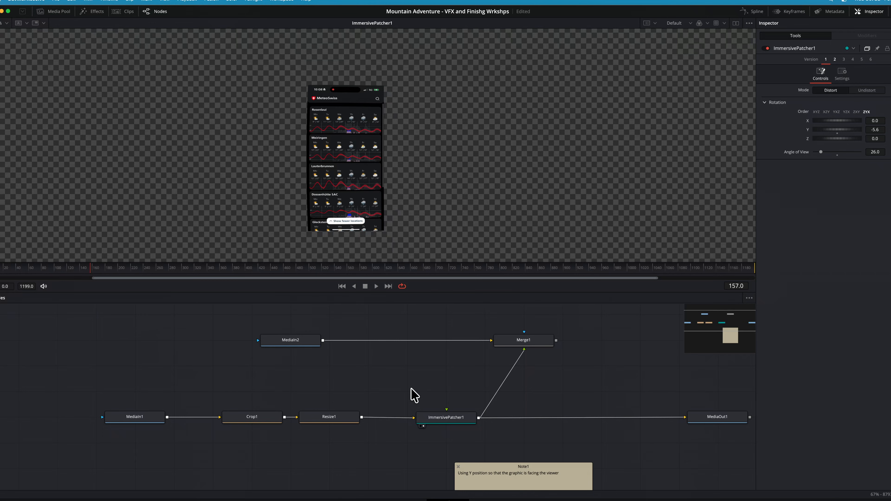
key("super+z")
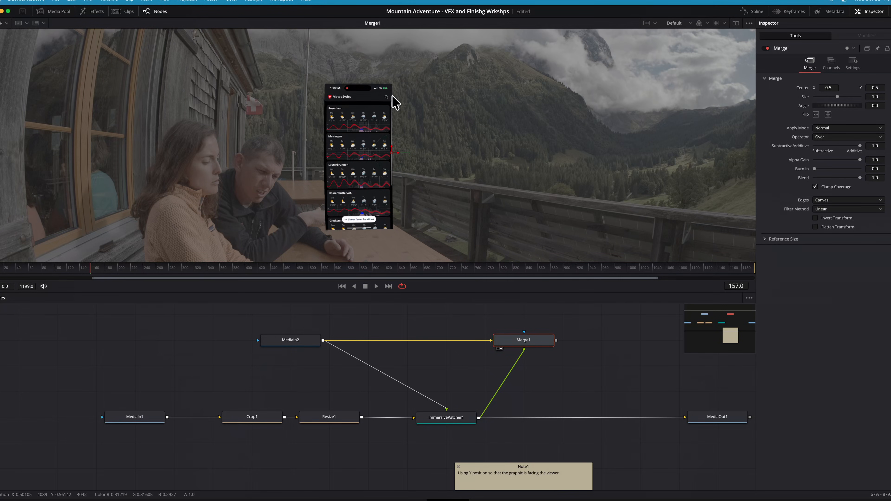
Preview the phone graphic over the immersive clip in Merge1 and try adjusting ImmersivePatcher1's Angle of View
left_click_drag(392, 95, 392, 96)
scroll(395, 99, "down", 5)
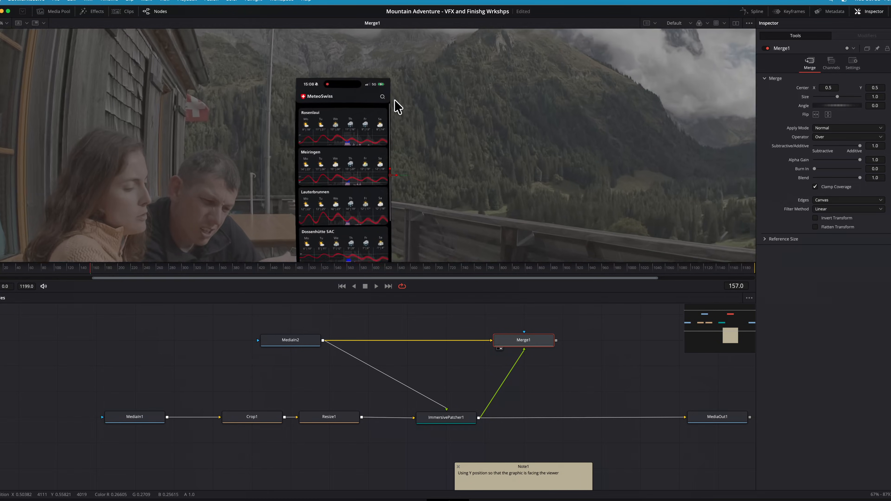
left_click(447, 419)
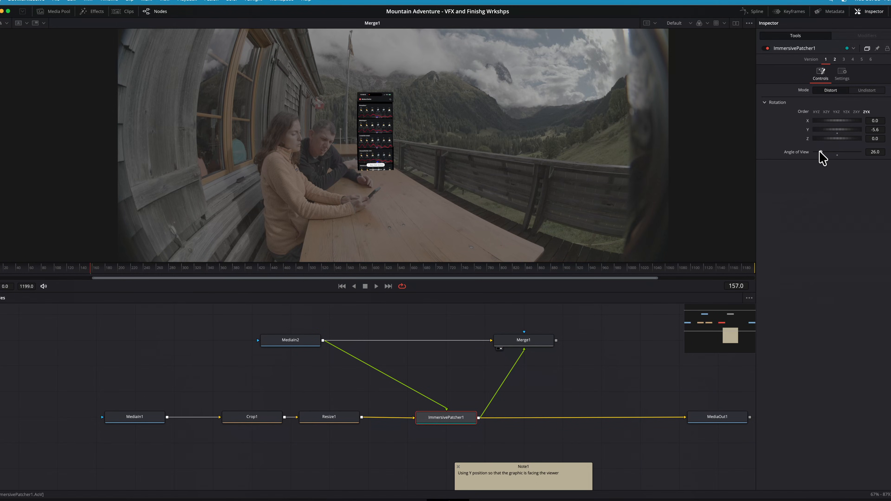
left_click_drag(820, 150, 834, 128)
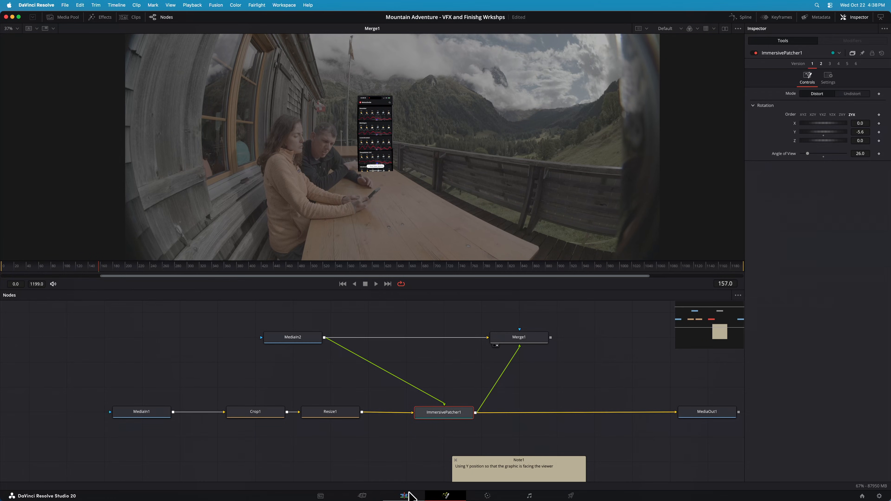
Return to the Edit page, turn the effects display back on, and preview the phone graphic composite in Viewport mode
left_click(404, 495)
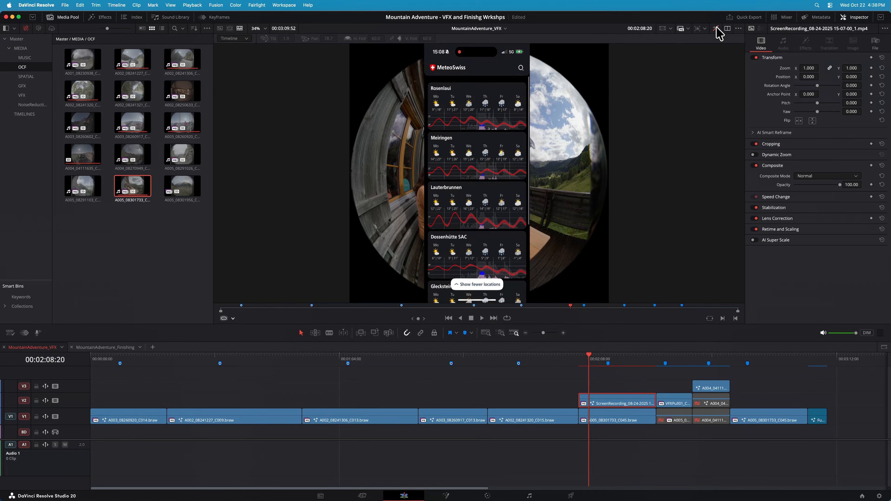
left_click(716, 28)
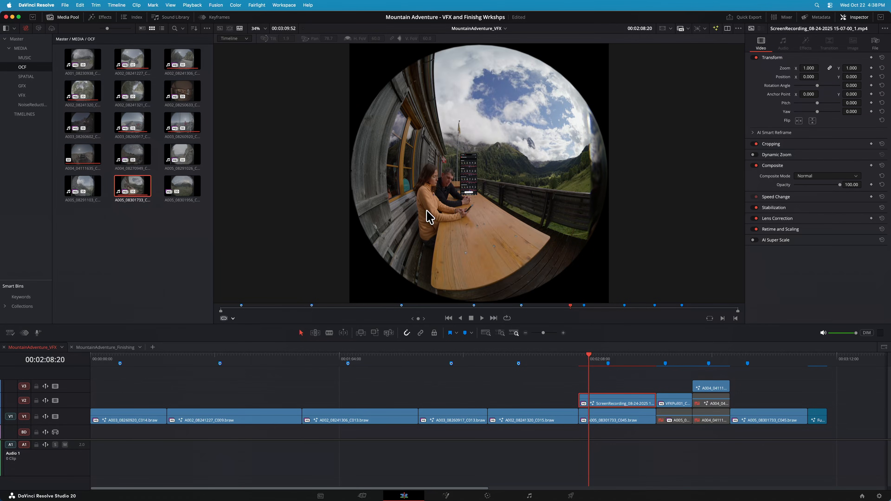
left_click(225, 39)
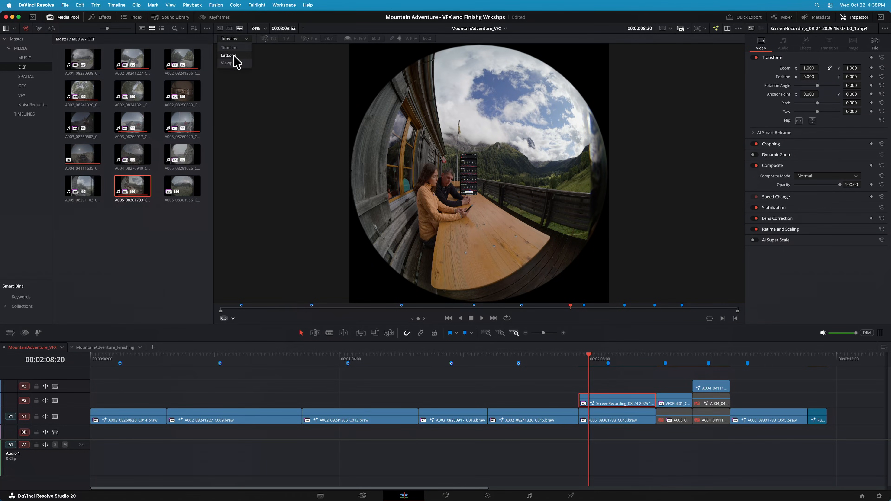
left_click(233, 64)
left_click_drag(412, 182, 494, 179)
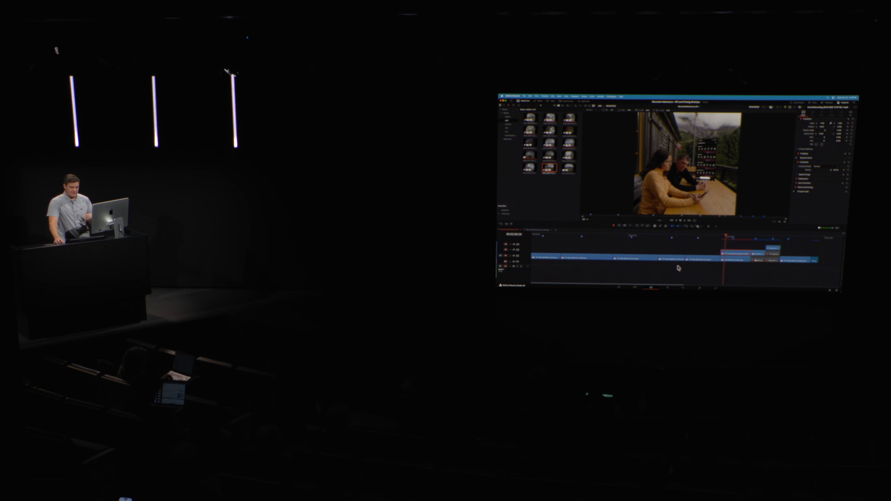
Open the screen recording clip on the Color page and set the stereo vision output to Anaglyph (B/W)
left_click(683, 287)
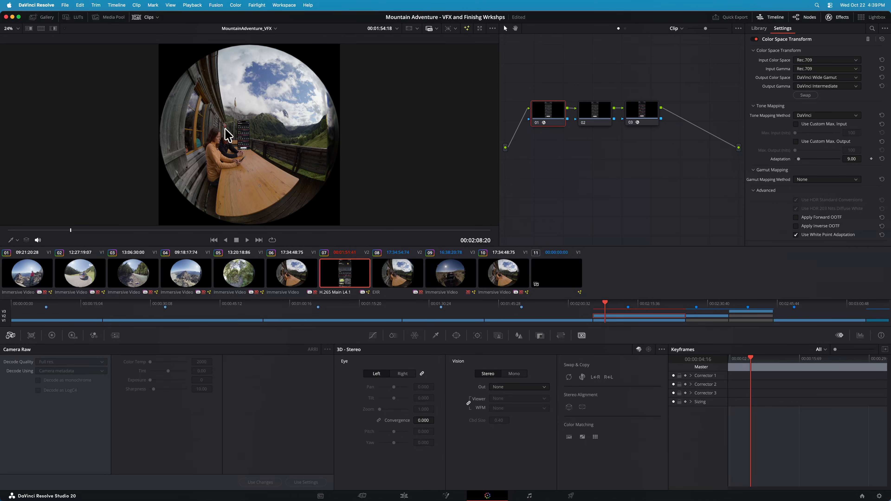
left_click(504, 386)
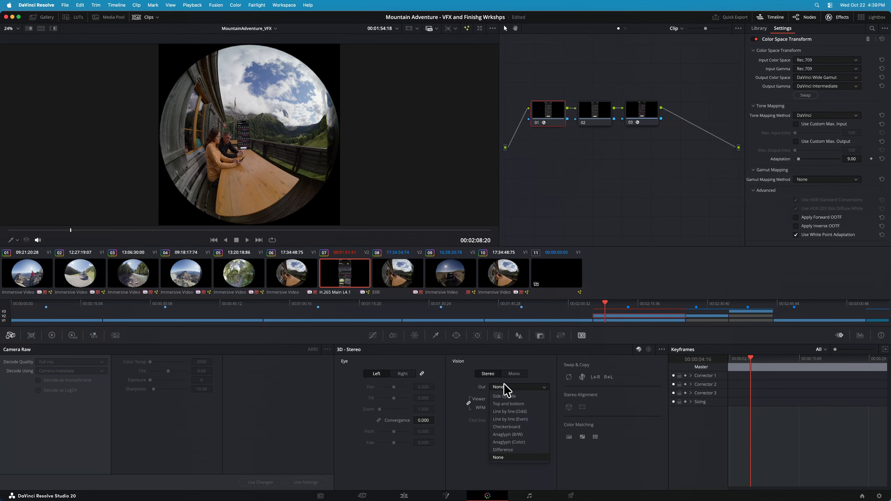
left_click(523, 435)
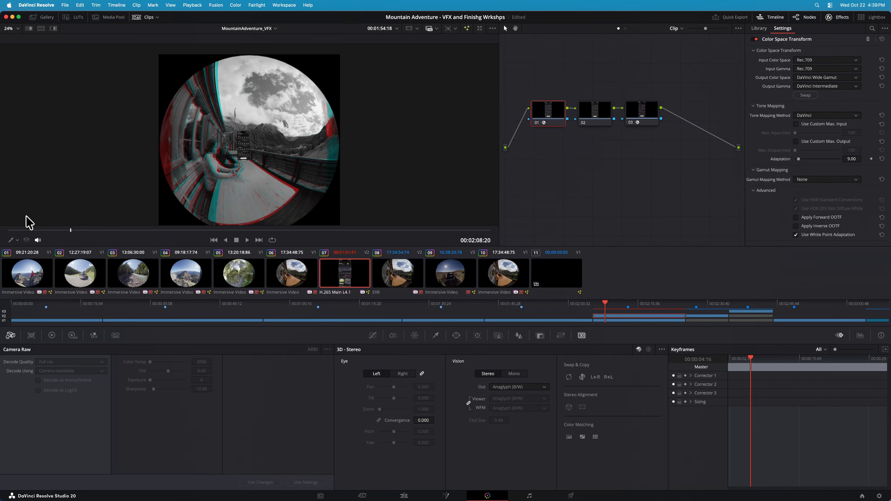
Show the anaglyph image in the immersive Viewport mode and frame the couple with the phone graphic
left_click(16, 240)
left_click(28, 316)
left_click(30, 39)
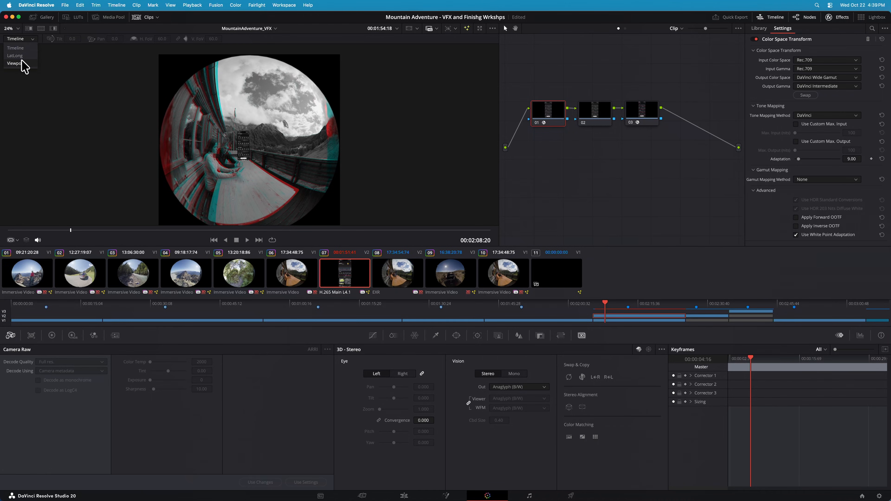
left_click(16, 63)
left_click_drag(263, 144, 290, 134)
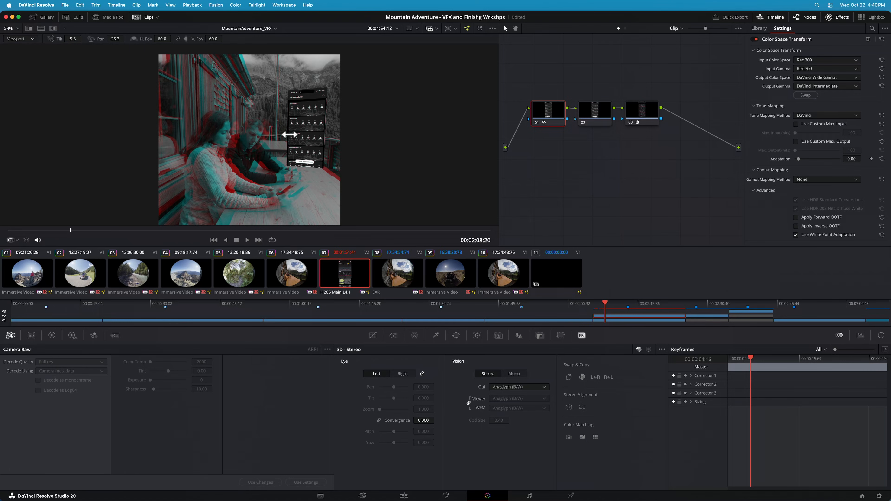
Set the screen recording clip's stereo Convergence to 32.920 and switch the vision back to Mono
left_click_drag(289, 134, 276, 135)
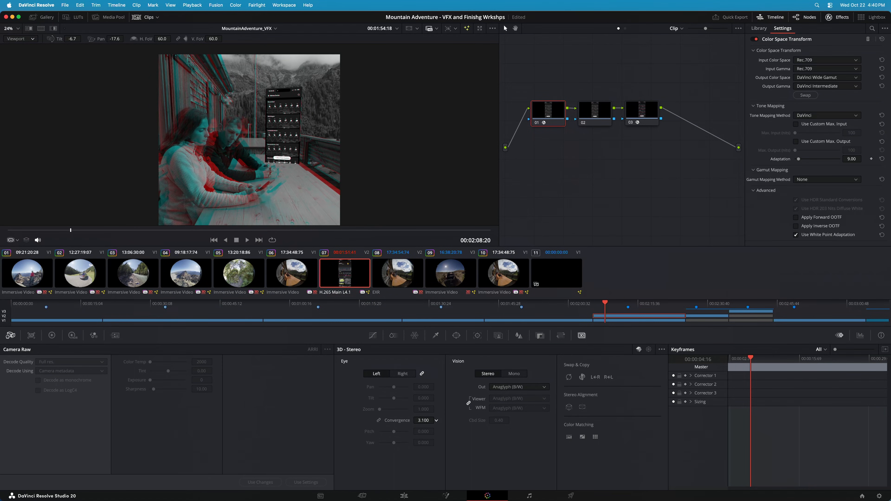
left_click_drag(424, 421, 447, 421)
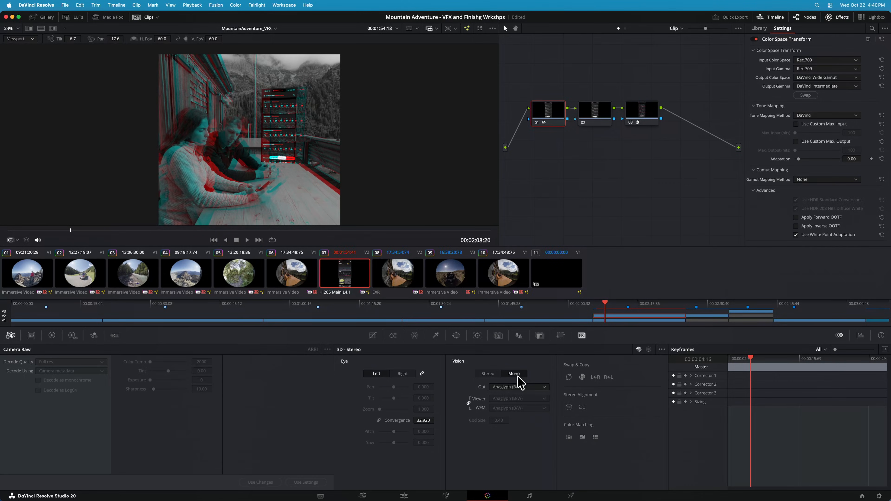
left_click(514, 373)
left_click(520, 387)
left_click(534, 371)
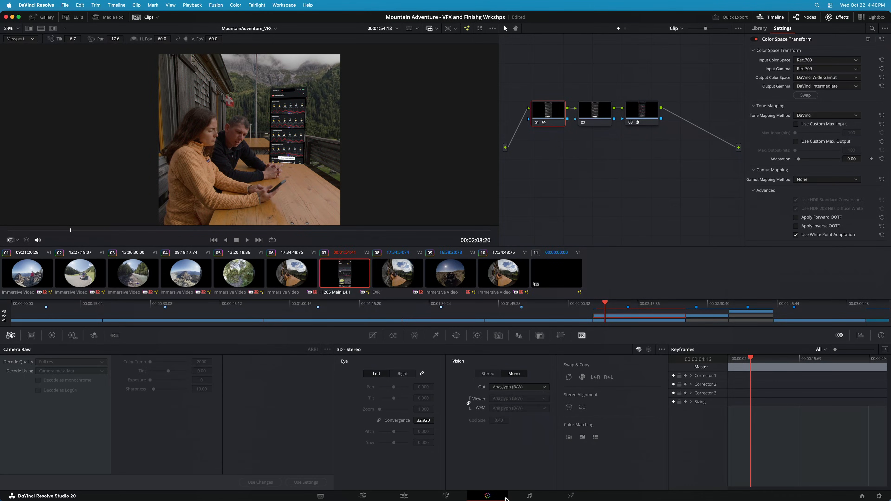
On the Edit page, go to the VFXPull & Compositing marker, mark the clip's range, and play it in a loop
left_click(405, 496)
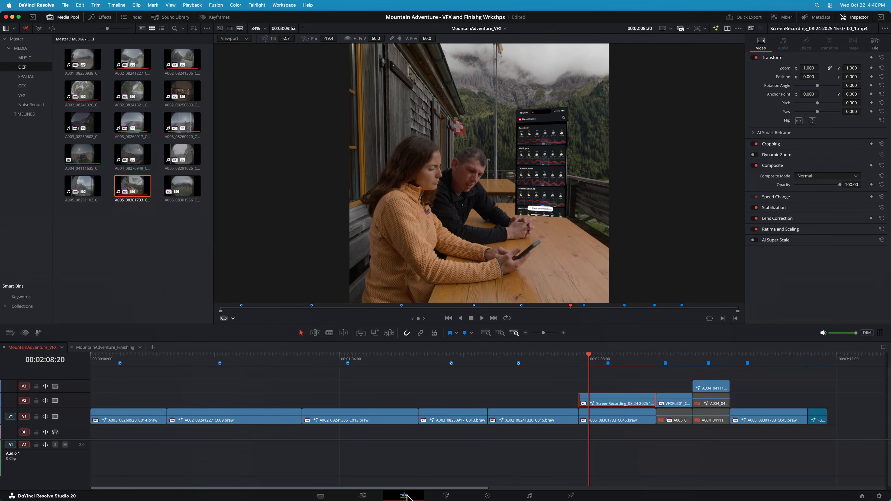
key("shift+Down")
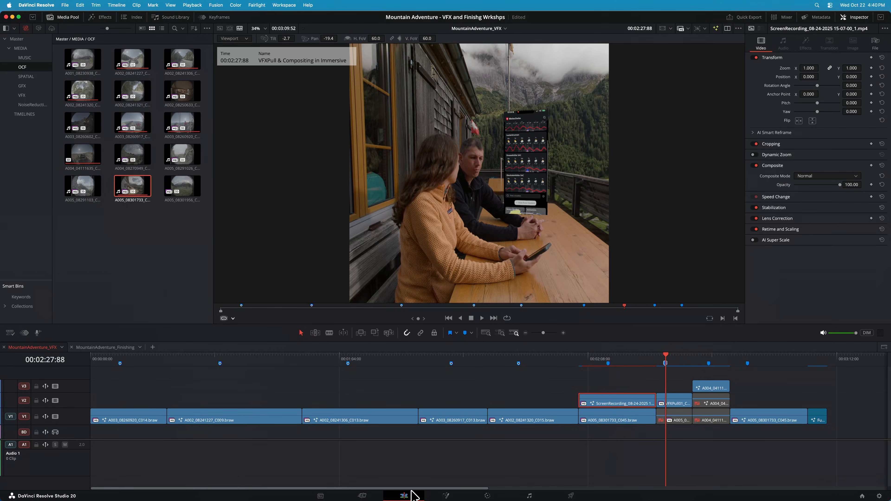
key("x")
key("Up")
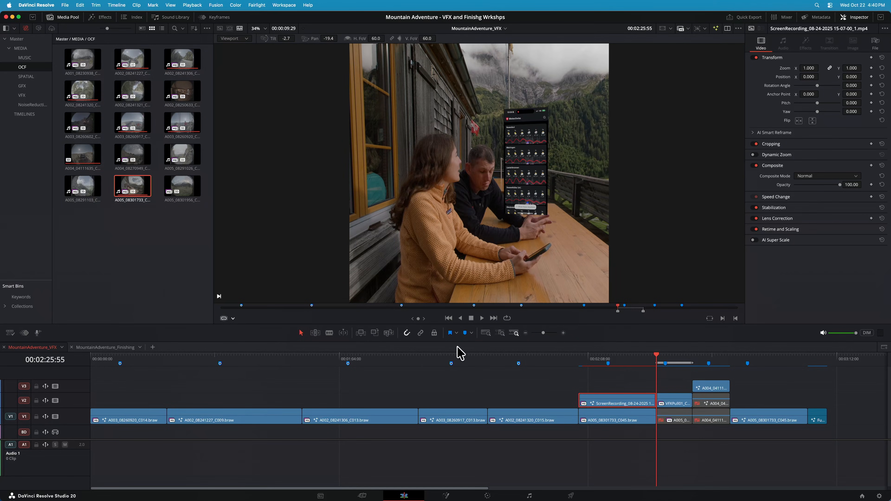
left_click(507, 318)
key("space")
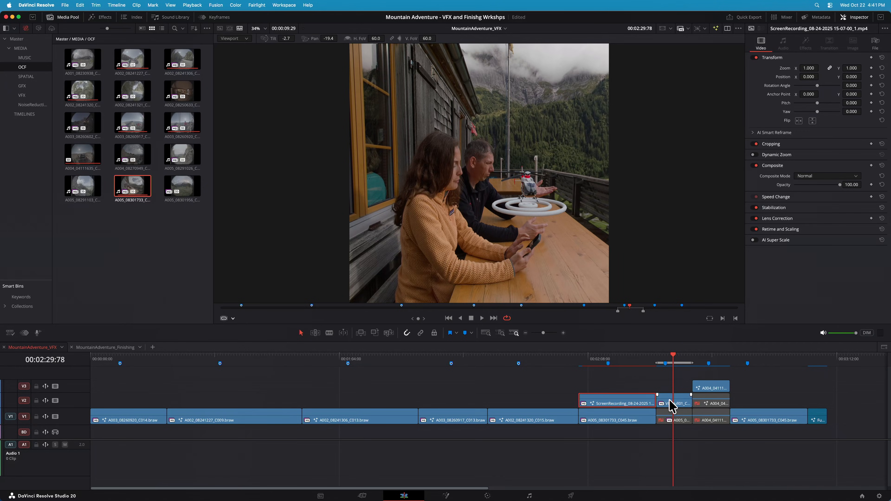
Disable the VFXPull01 comp clip on V2, enable the A005_08301733_C045 clip beneath it, and open that clip for grading
left_click(671, 404)
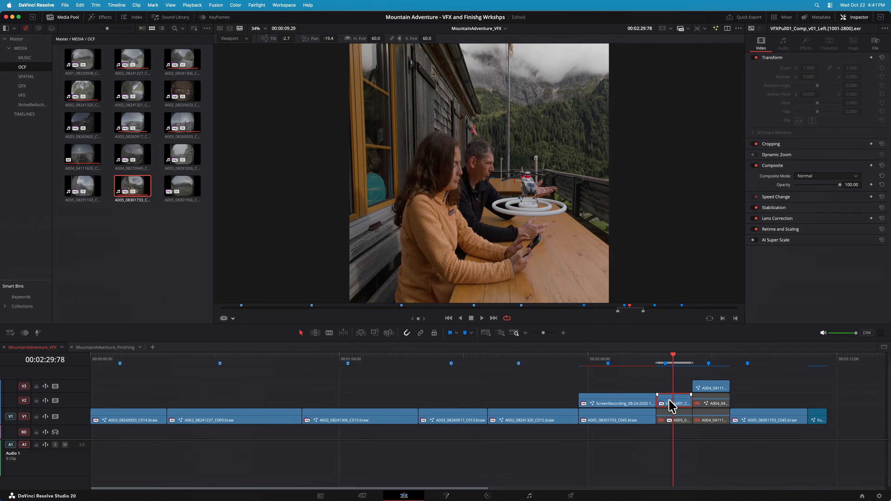
left_click(673, 422)
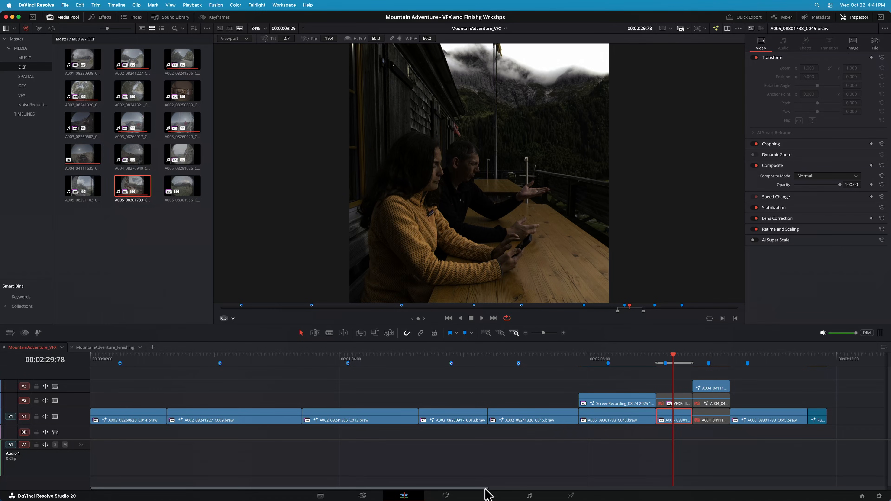
left_click(488, 495)
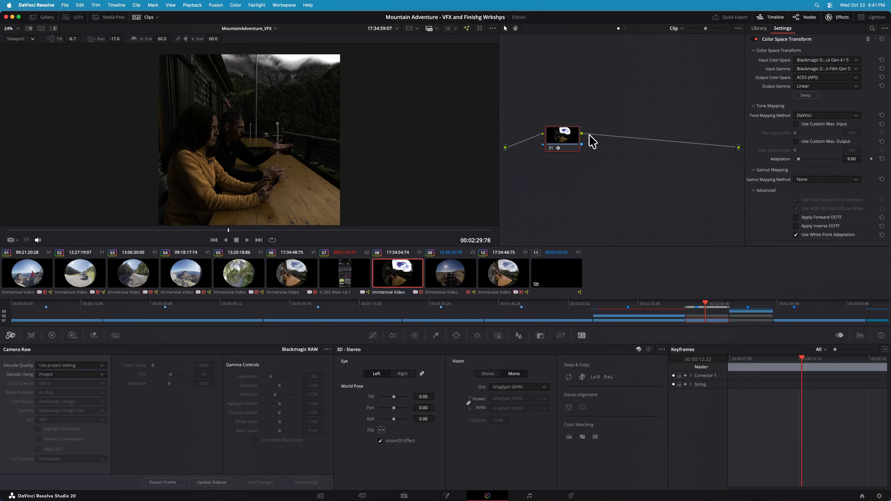
Remove the existing Color Space Transform from the clip's node and apply a new one
left_click(869, 39)
left_click_drag(565, 147, 569, 155)
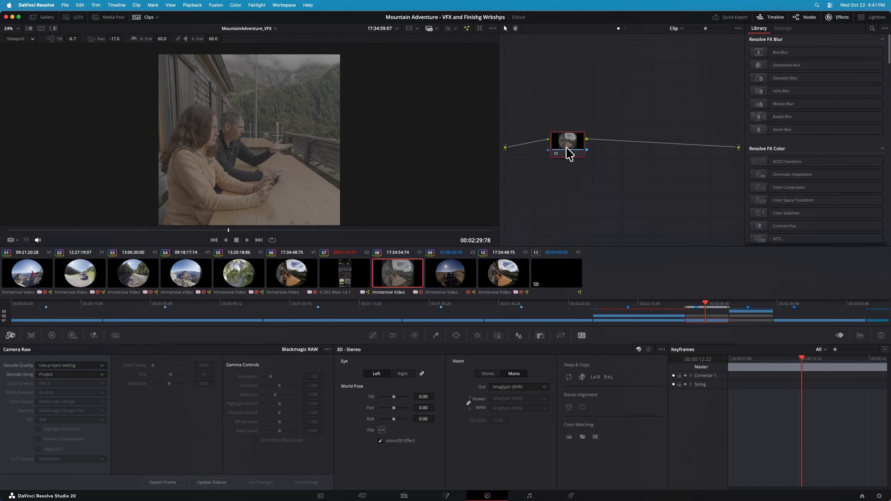
left_click_drag(814, 201, 568, 142)
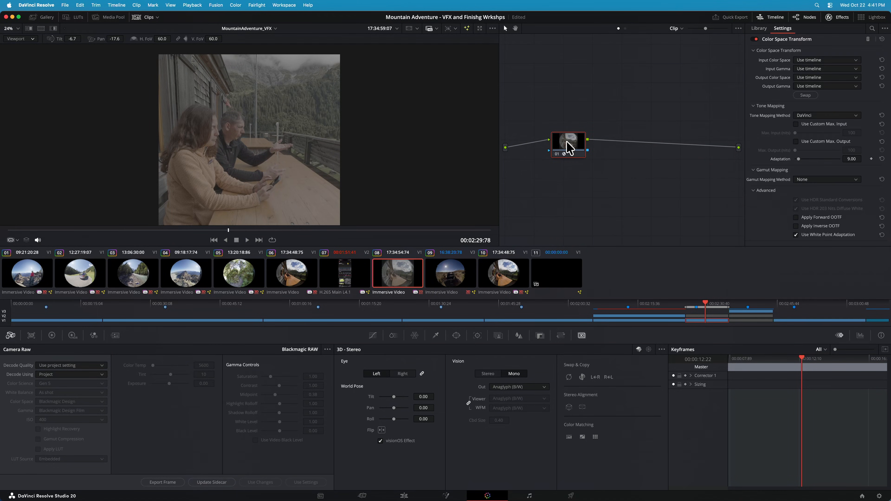
Set the transform's input color space to Blackmagic Design Wide Gamut Gen 4/5 and input gamma to Blackmagic Design Film Gen 5
left_click(821, 60)
scroll(848, 102, "down", 5)
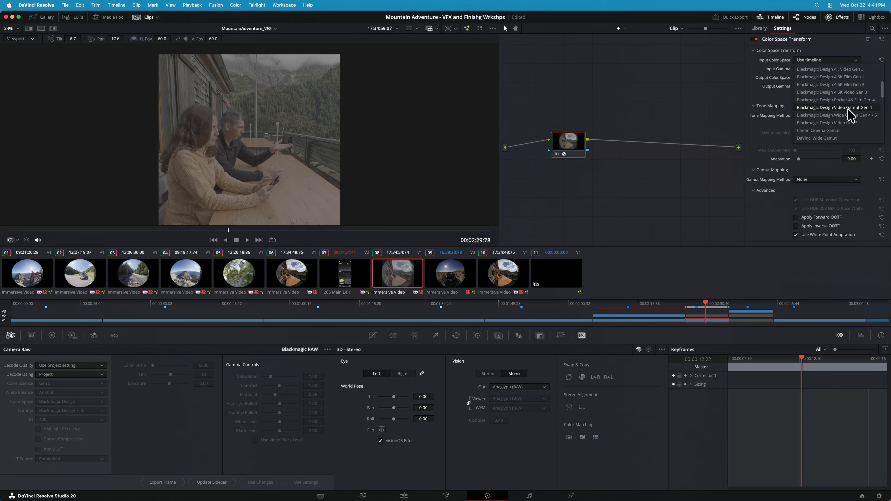
left_click(865, 117)
left_click(822, 69)
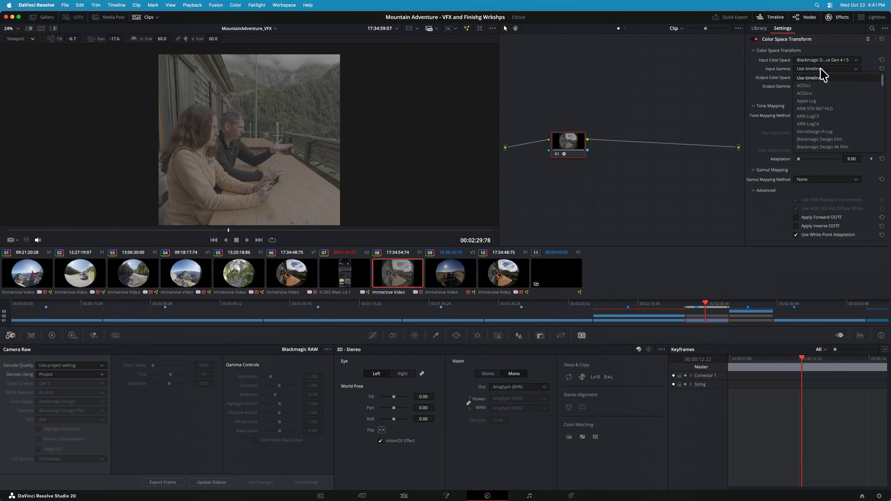
scroll(851, 125, "down", 4)
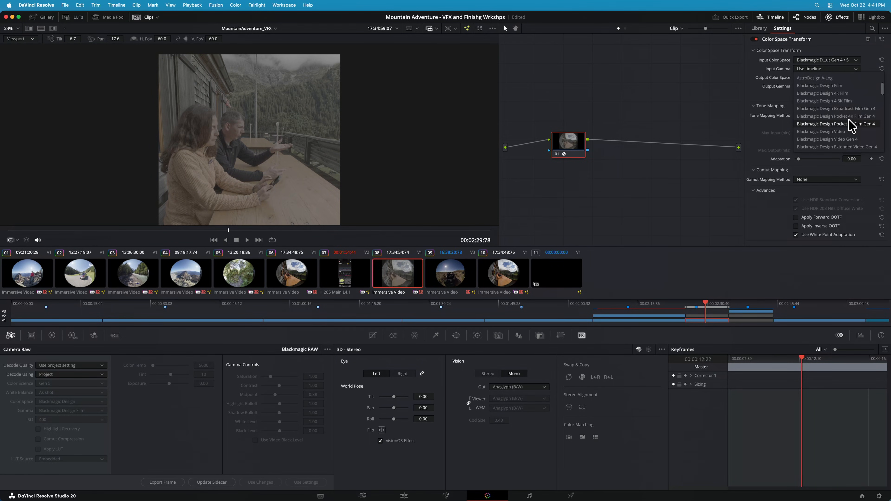
scroll(849, 125, "down", 2)
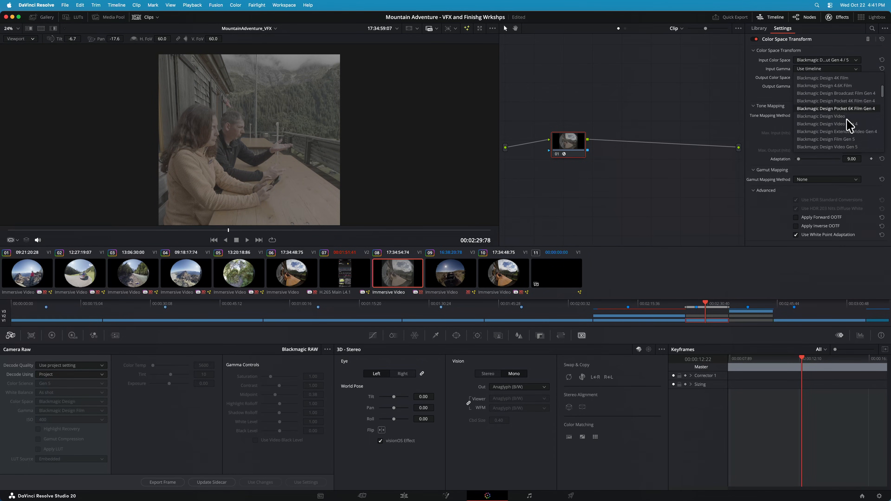
left_click(861, 139)
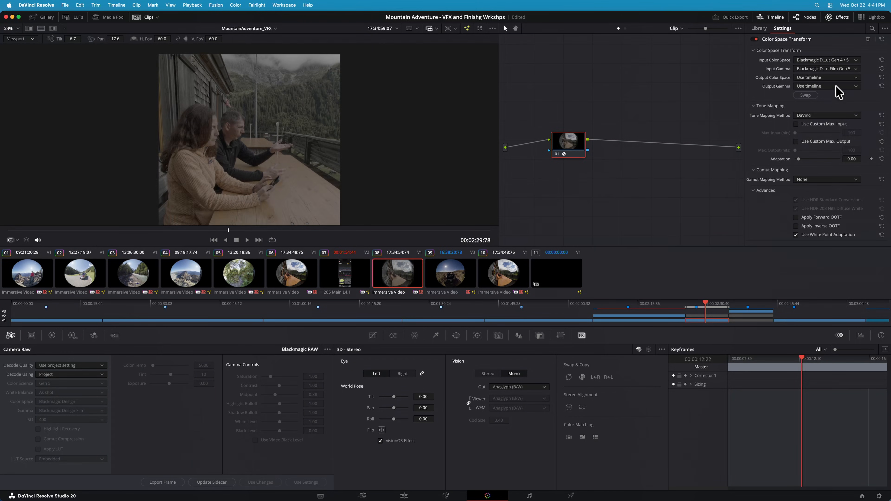
Set the transform's output color space to ACES (AP0) and the output gamma to Linear
left_click(828, 78)
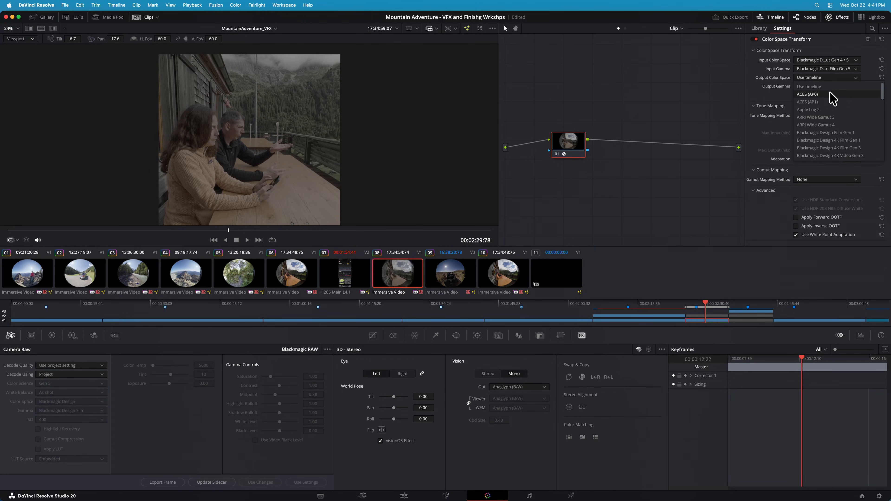
left_click(807, 94)
left_click(833, 88)
type("li")
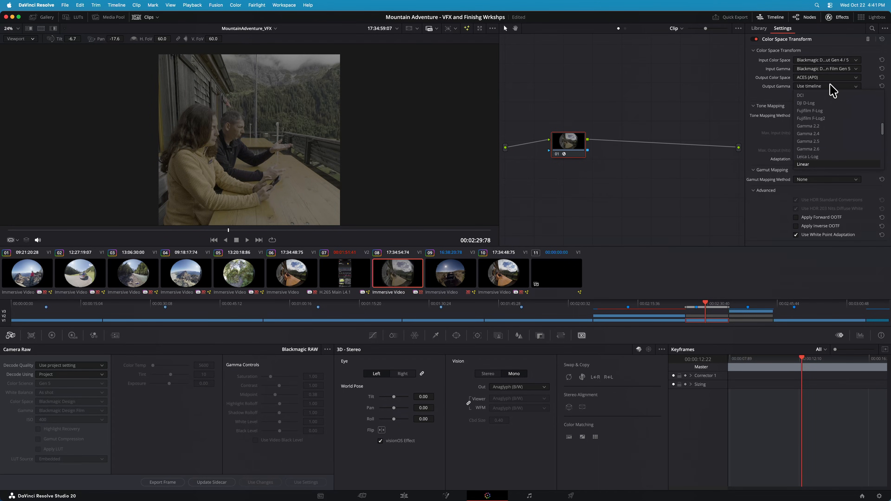
key("Return")
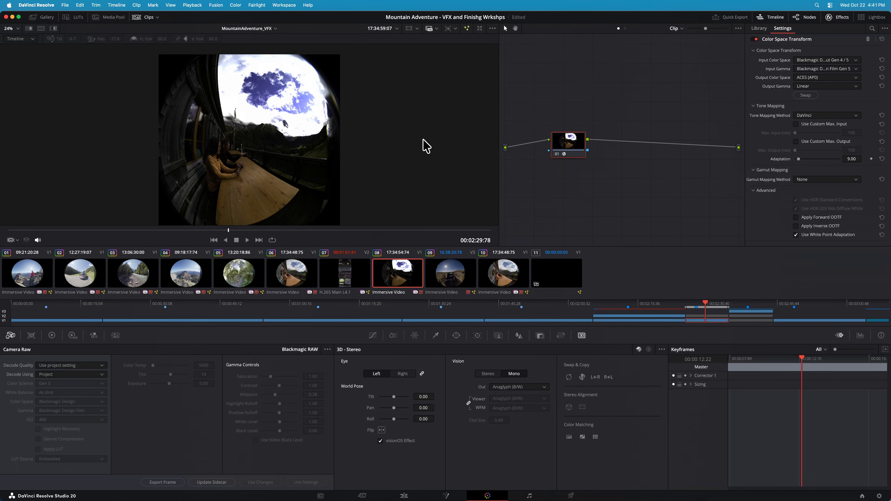
Review the Deliver page's EXR and stereoscopic render settings for the VFX pull, and return to the Color page
left_click(570, 495)
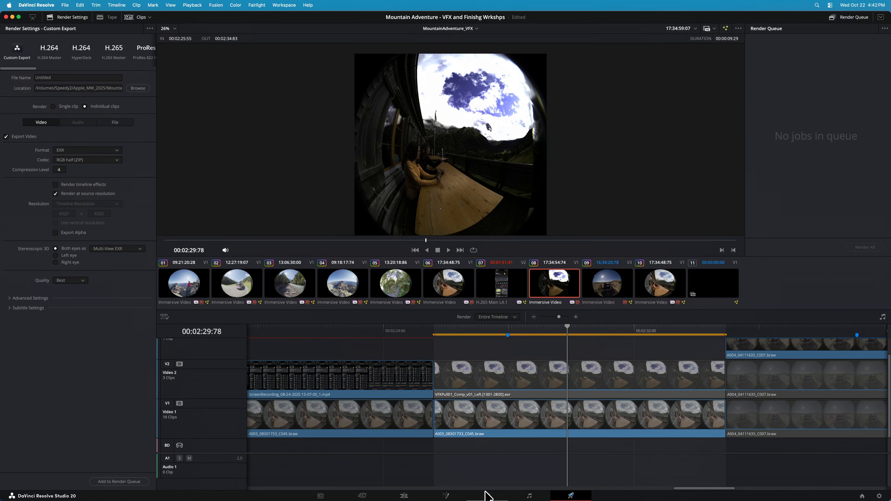
left_click(486, 495)
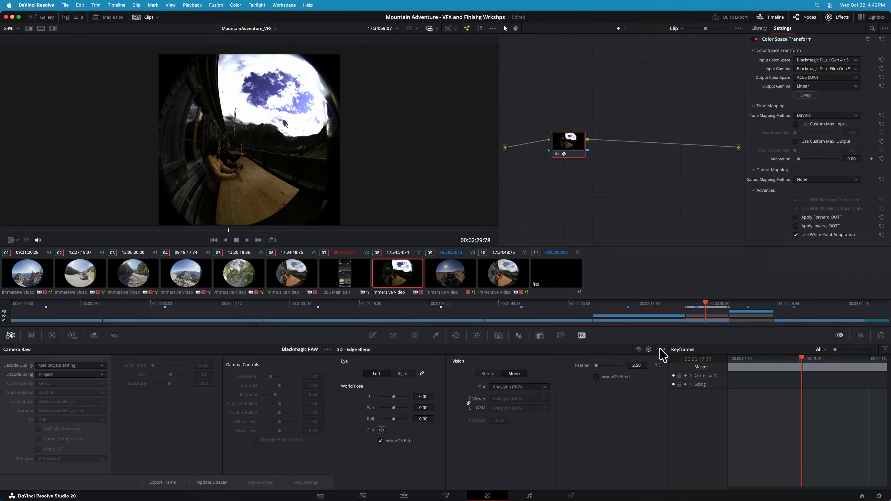
Try the Default edge blend on the immersive clip, and set the edge blend back to None
left_click(662, 349)
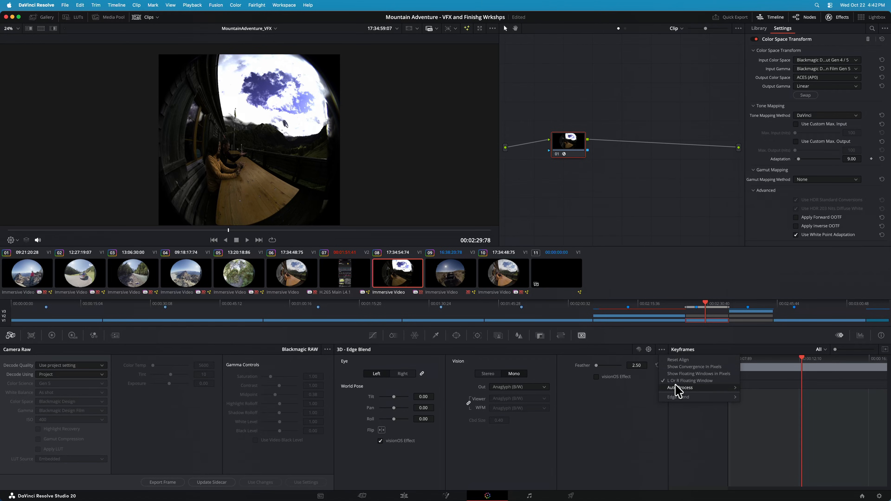
mouse_move(726, 400)
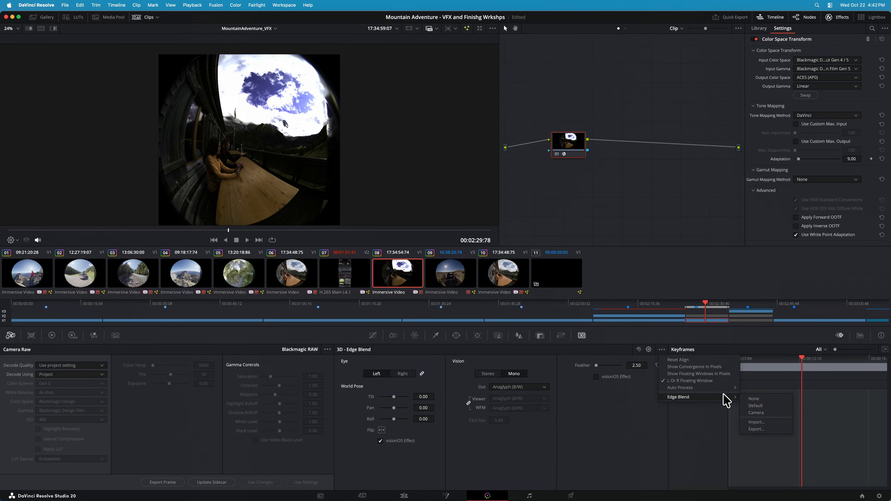
left_click(759, 408)
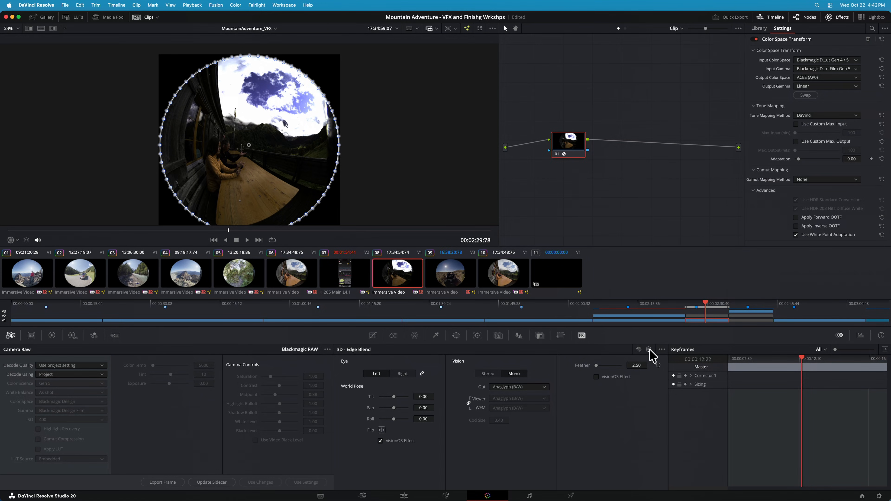
left_click(661, 350)
mouse_move(697, 400)
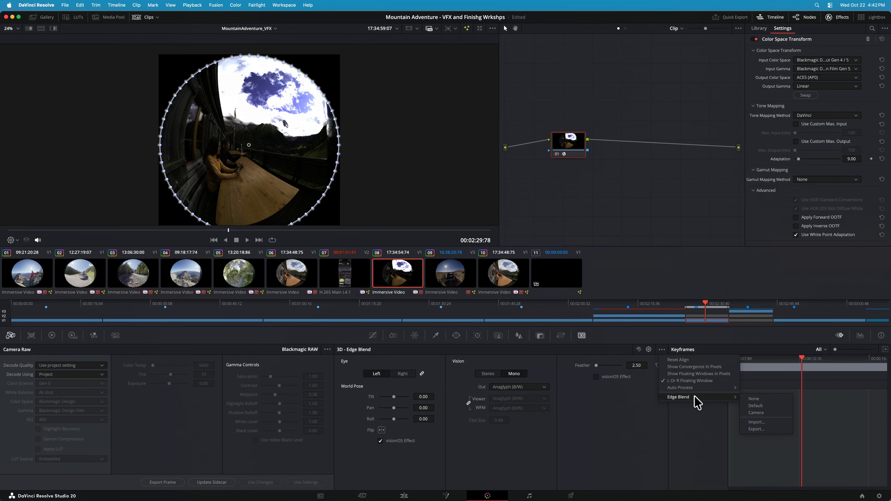
left_click(761, 400)
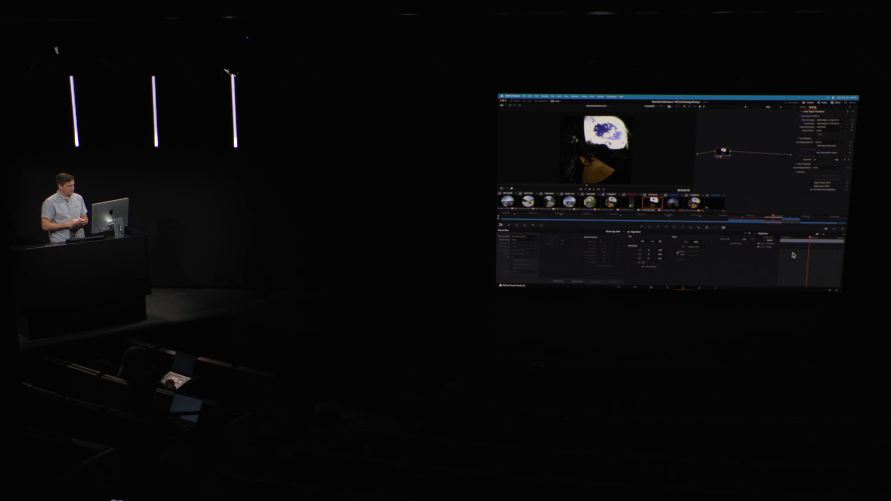
On the Deliver page, set the export to EXR with the RGB half (ZIP) codec and both eyes as Separate files
left_click(716, 289)
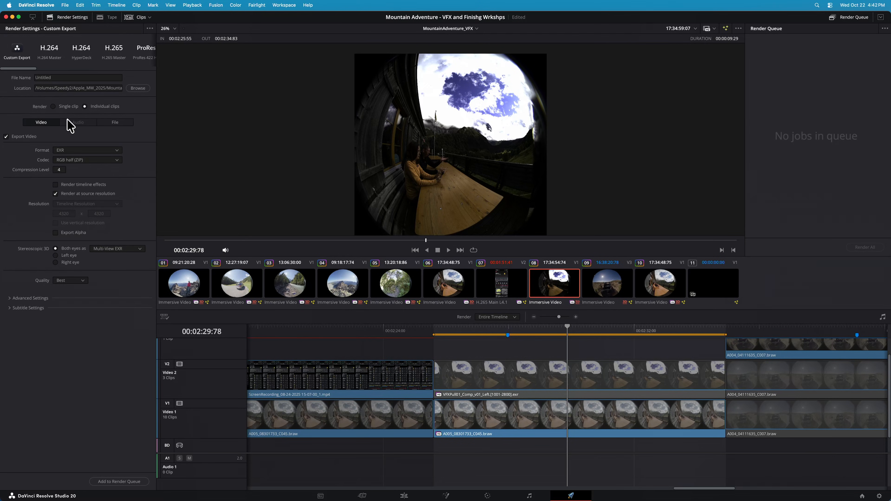
left_click(83, 151)
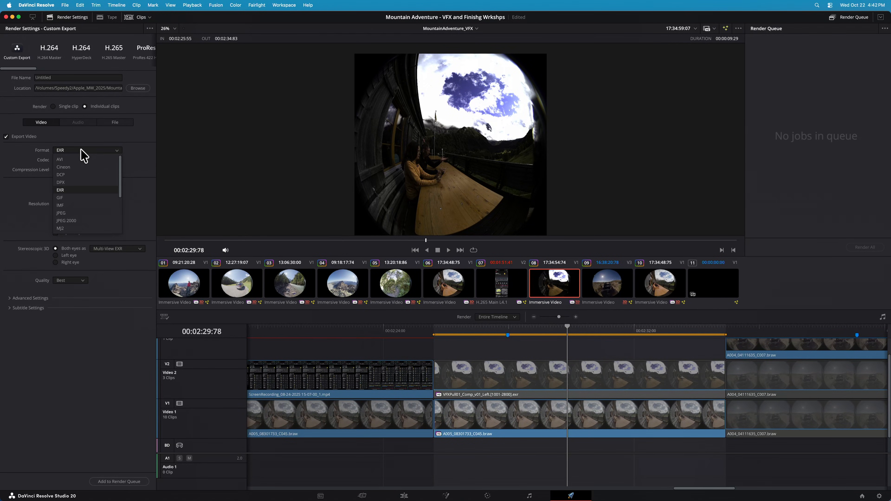
left_click(78, 191)
left_click(83, 160)
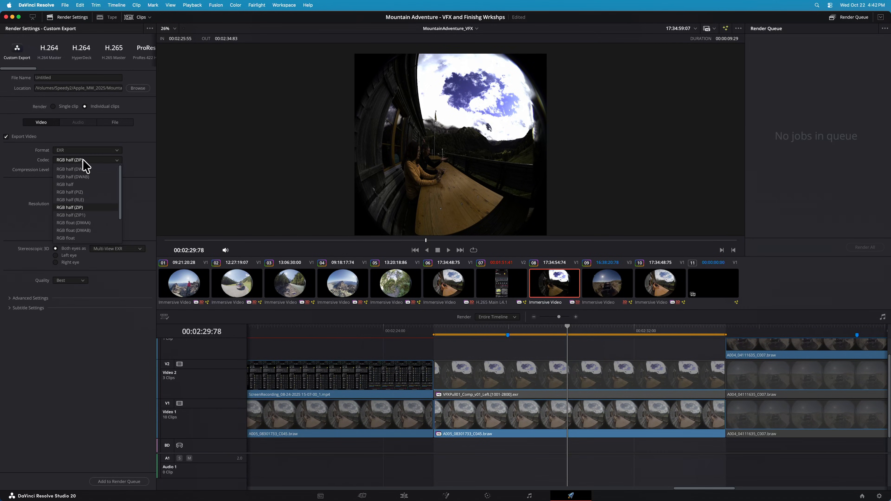
left_click(98, 209)
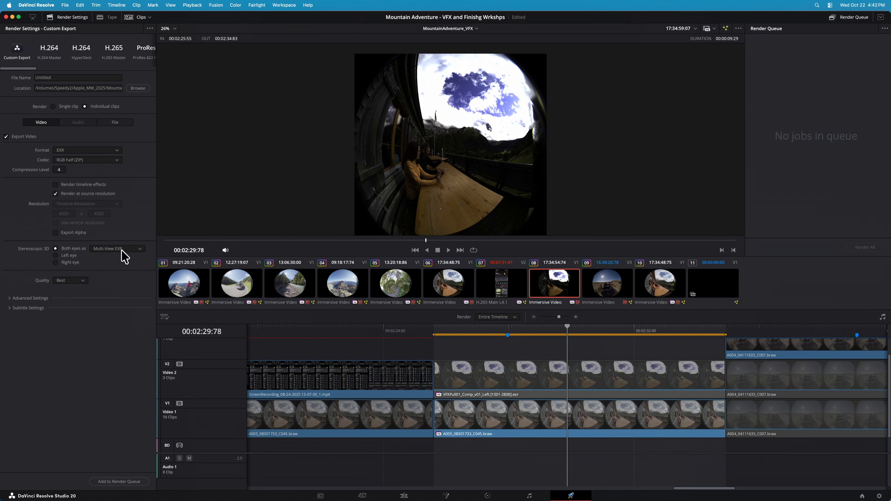
left_click(130, 249)
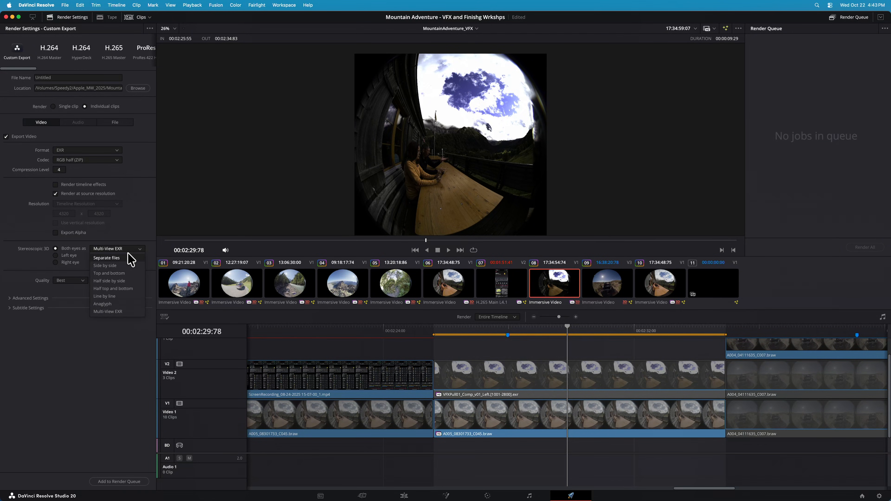
left_click(129, 257)
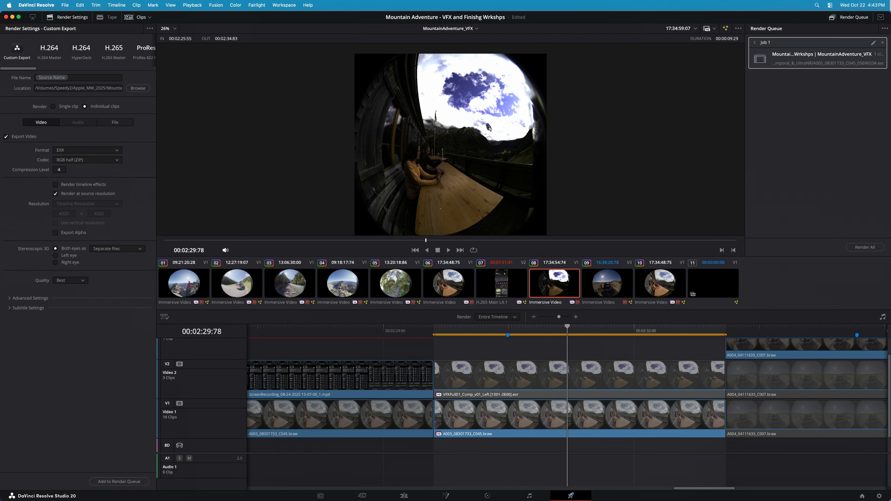
Remove Job 1 from the render queue, return to the Color page and set the stereo vision to Mono
left_click(883, 43)
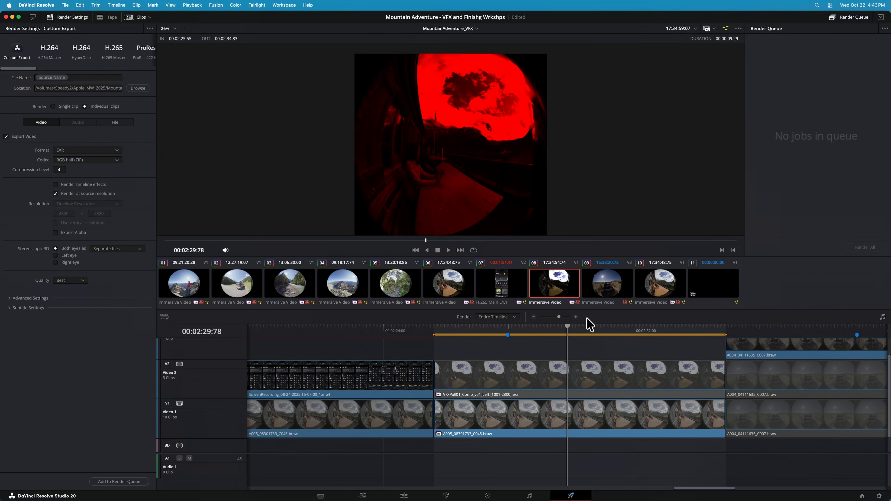
left_click(487, 495)
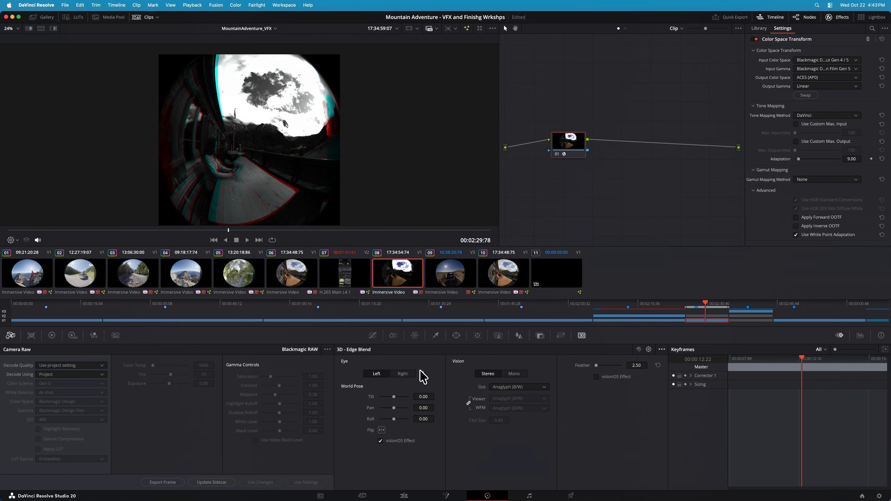
left_click(514, 374)
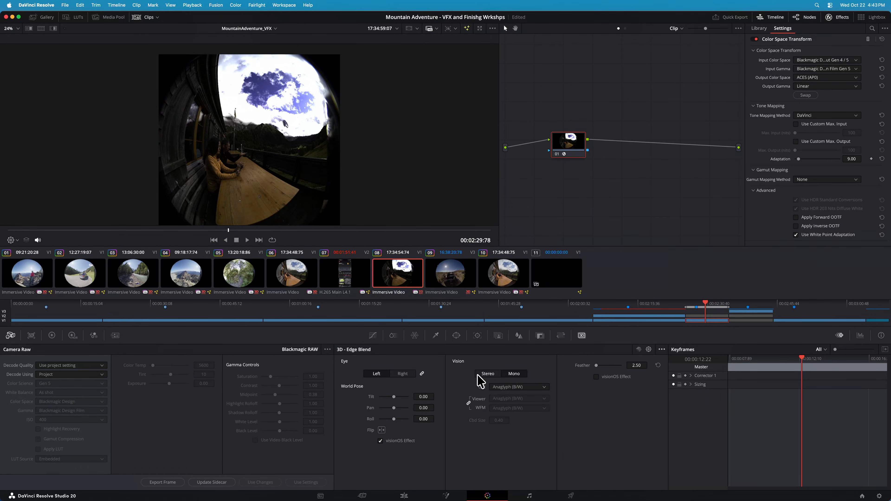
Launch the standalone Fusion Studio application and open the recent composition VFXPull01_Comp_v01a
key("super+space")
type("fusiuo")
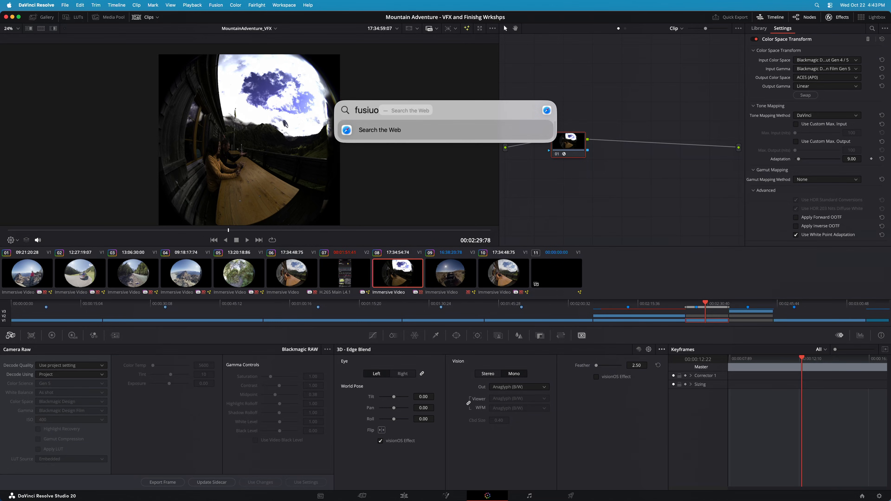
key("BackSpace")
key("BackSpace")
type("in")
key("BackSpace")
key("BackSpace")
type("on")
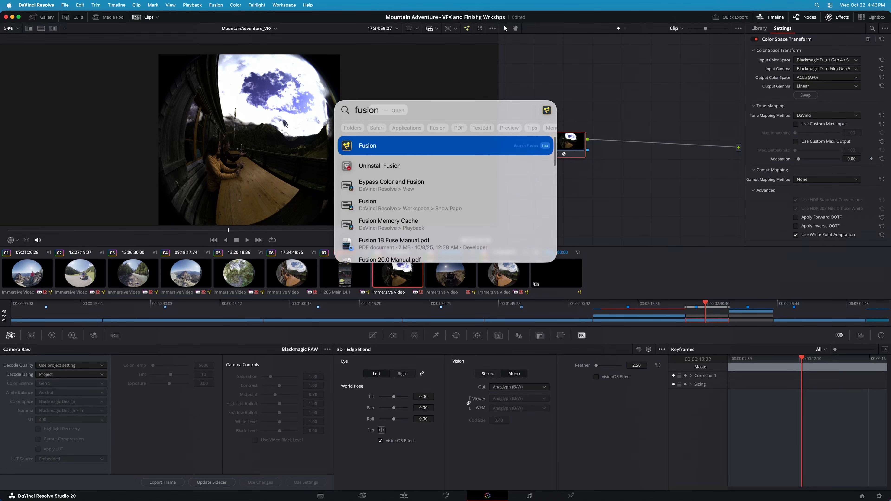
key("Return")
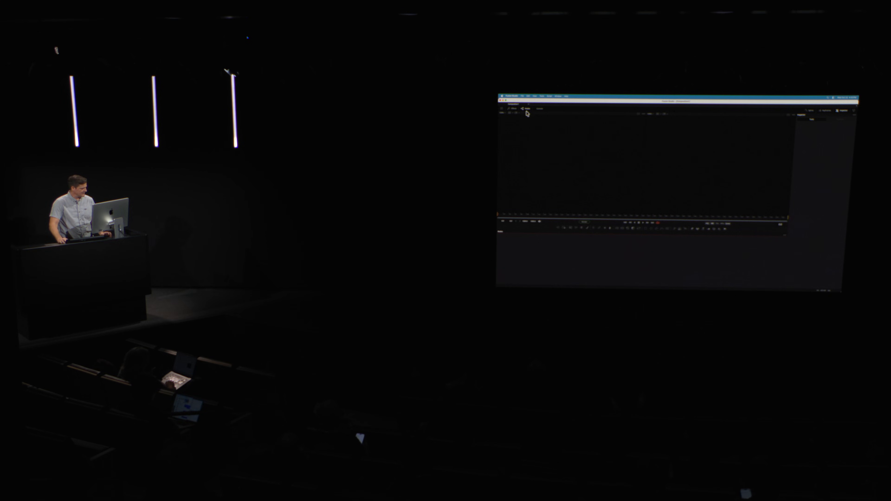
left_click(522, 97)
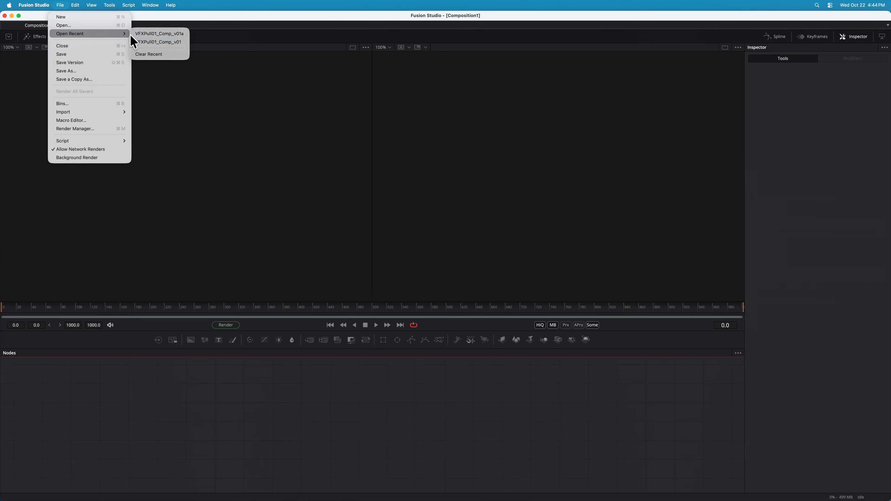
left_click(144, 35)
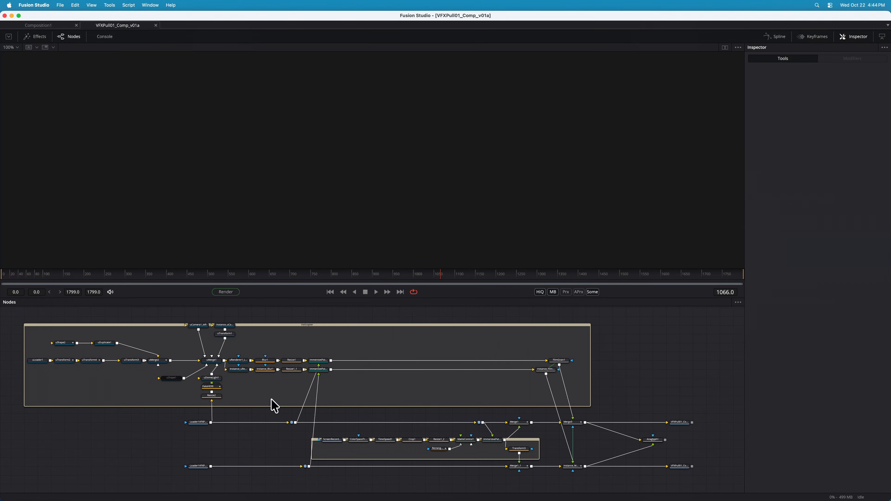
View the left-eye EXR loader and the right-eye EXR loader one after the other in the viewer
scroll(207, 413, "down", 2)
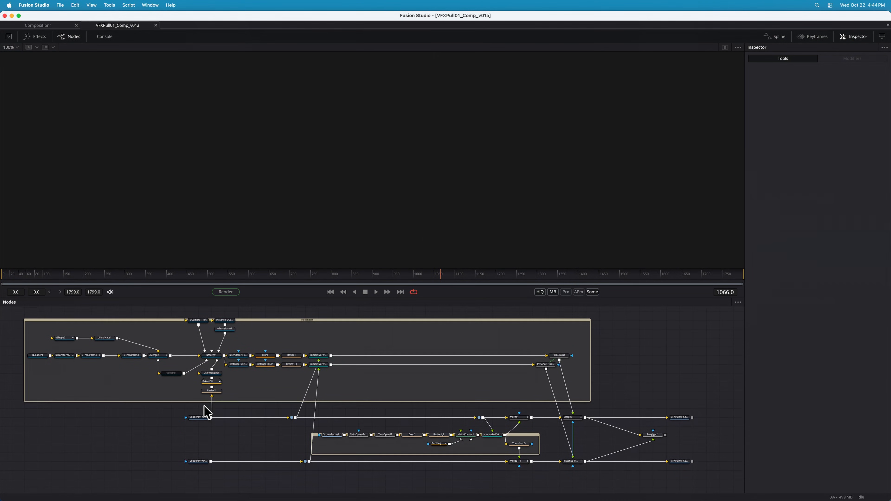
left_click(198, 417)
key("1")
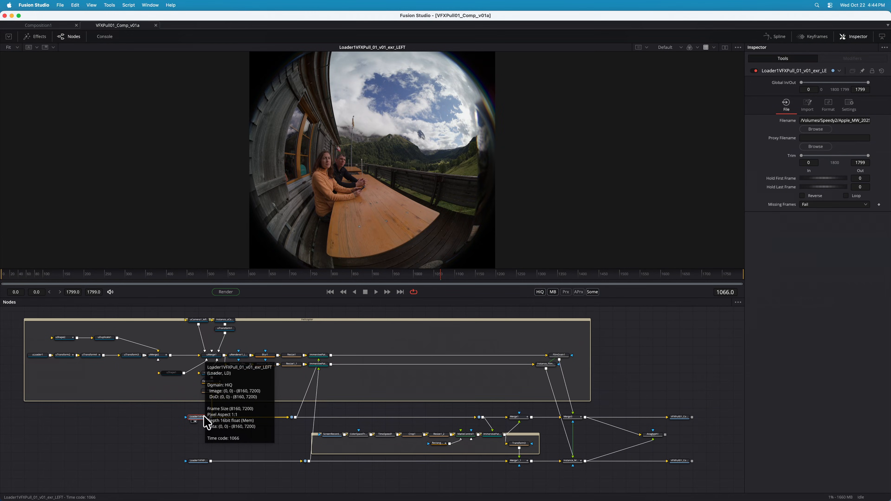
left_click(198, 461)
key("1")
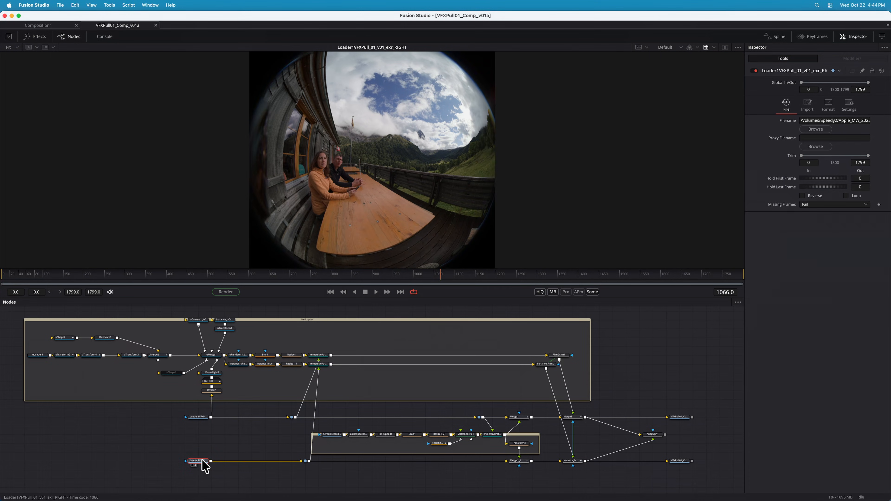
View the ImmersivePatcher1_2 output at frame 760 and examine the nodes in the screen-recording group and the 3D render group
left_click(487, 435)
key("1")
left_click(315, 276)
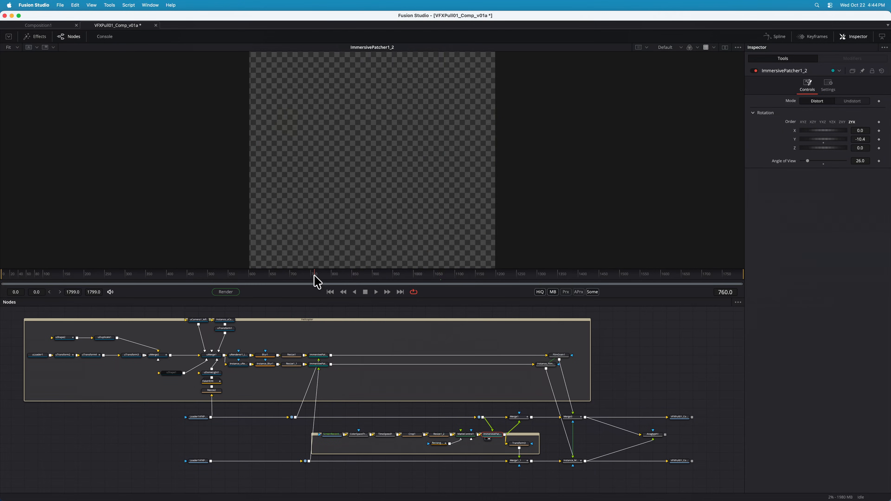
left_click_drag(546, 428, 310, 453)
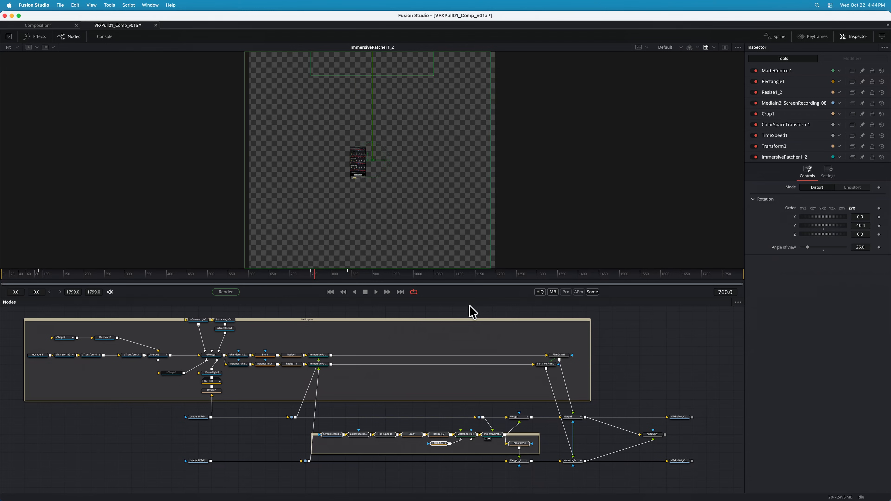
left_click_drag(470, 310, 16, 393)
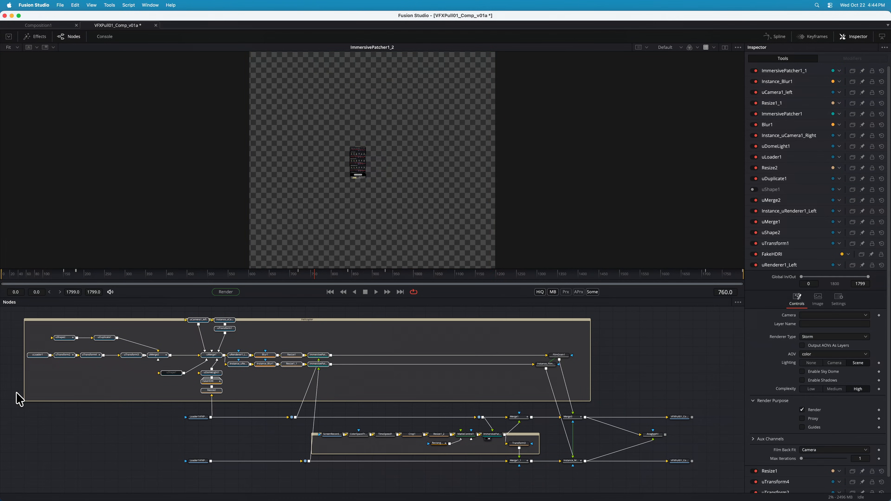
left_click(235, 395)
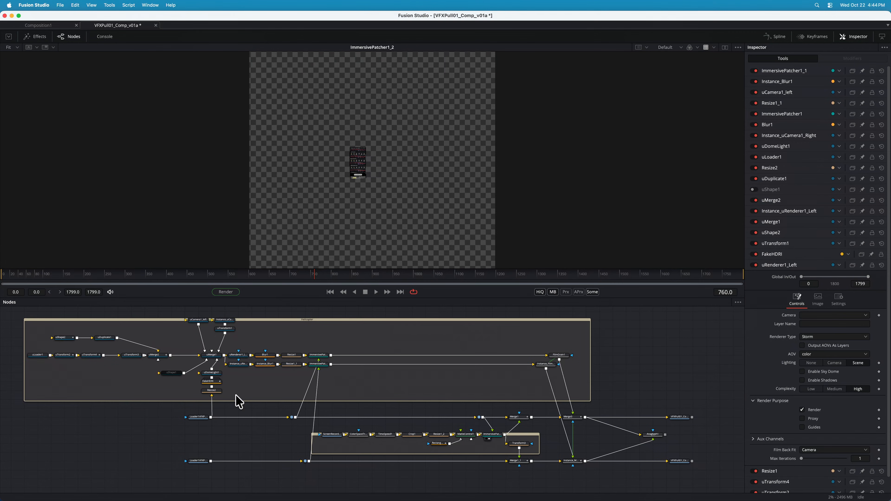
View the uMerge1 3D scene and examine the stereo cameras and the animated model at frame 1152
left_click(211, 356)
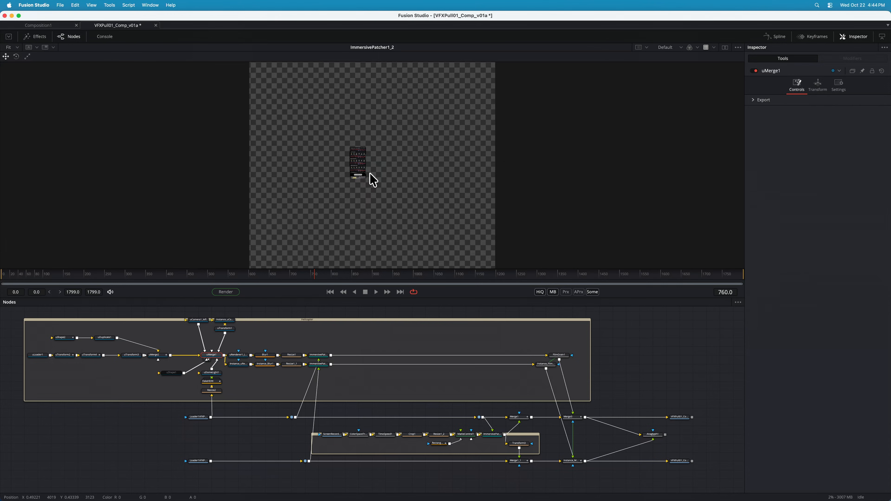
key("1")
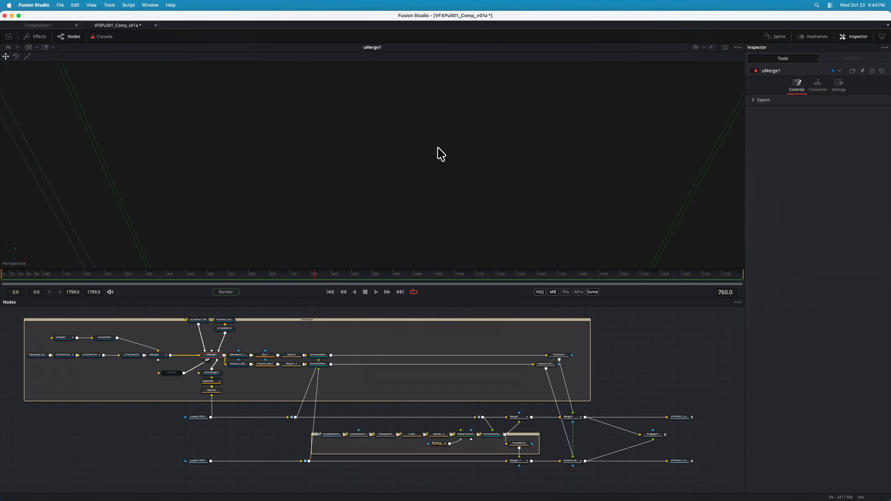
key("super+f")
left_click(511, 273)
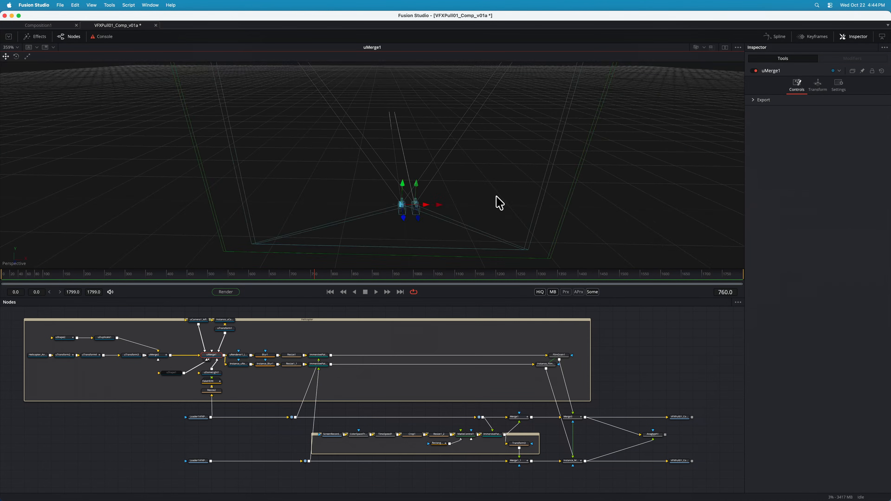
scroll(213, 398, "down", 2)
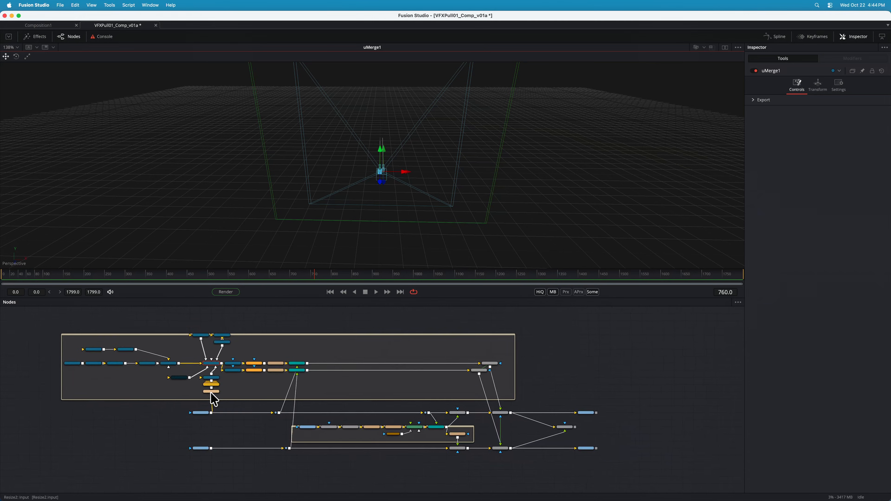
scroll(213, 399, "up", 3)
left_click(477, 277)
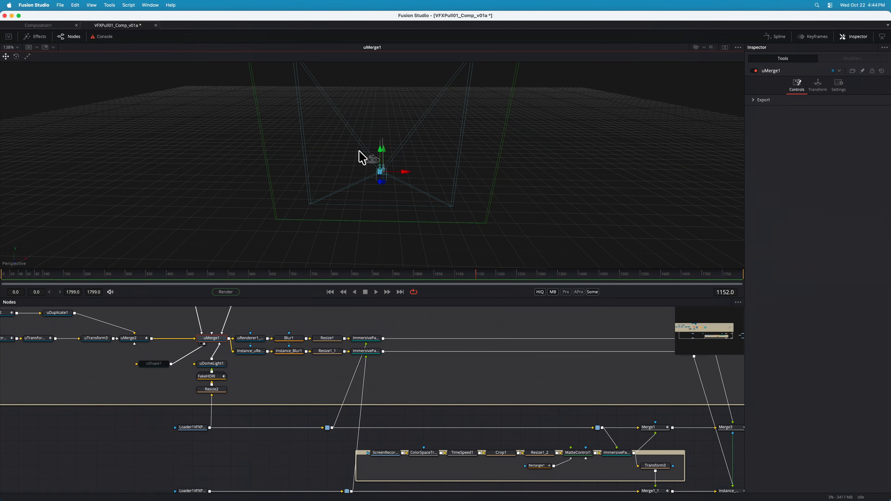
key("f")
scroll(379, 188, "down", 5)
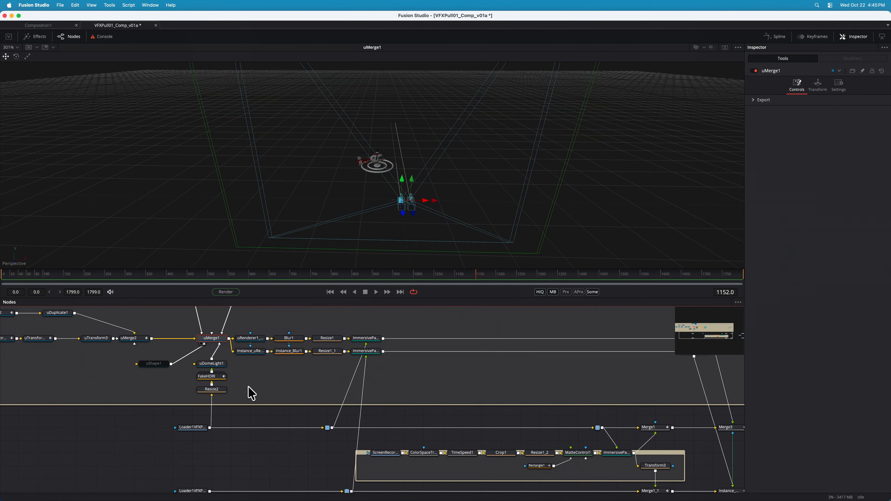
View the left-eye EXR loader that feeds the dome light's Resize2 node
left_click(190, 428)
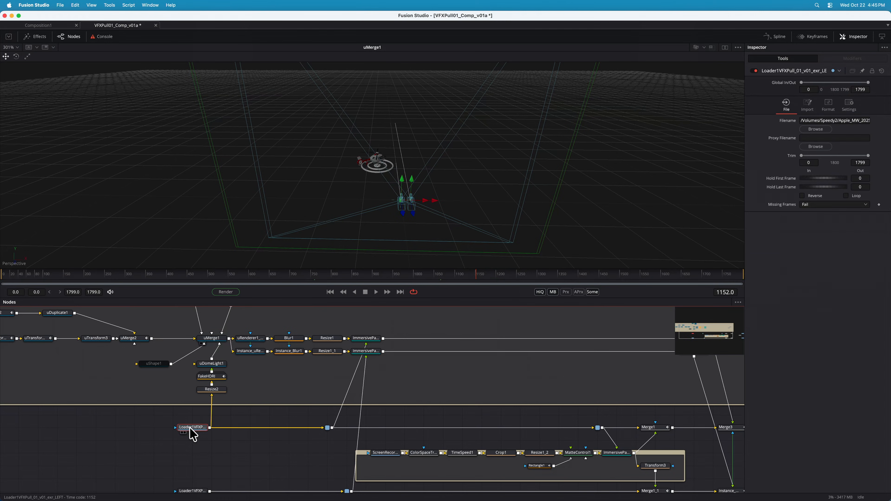
key("1")
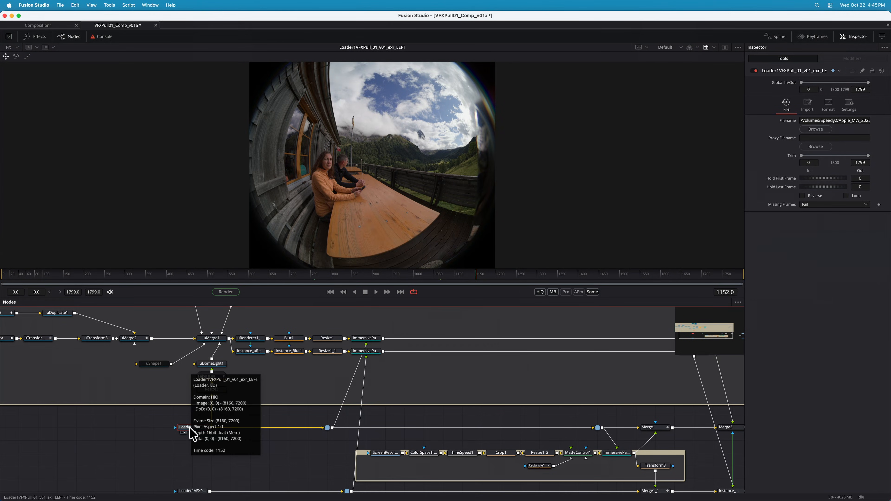
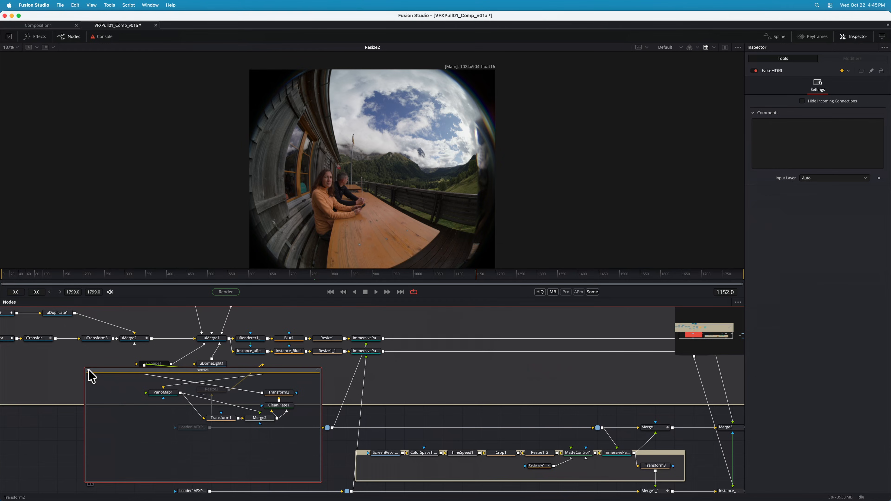
View the output of the FakeHDRI group that feeds the dome light
left_click_drag(87, 372, 91, 377)
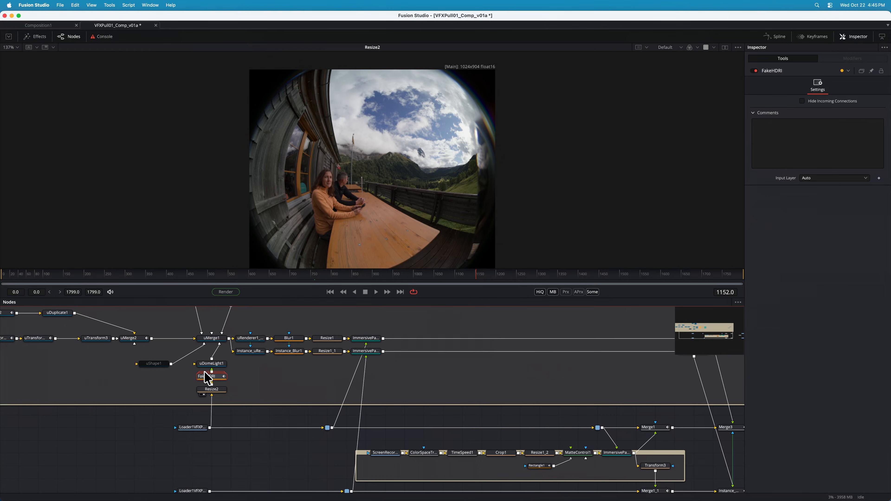
mouse_move(220, 380)
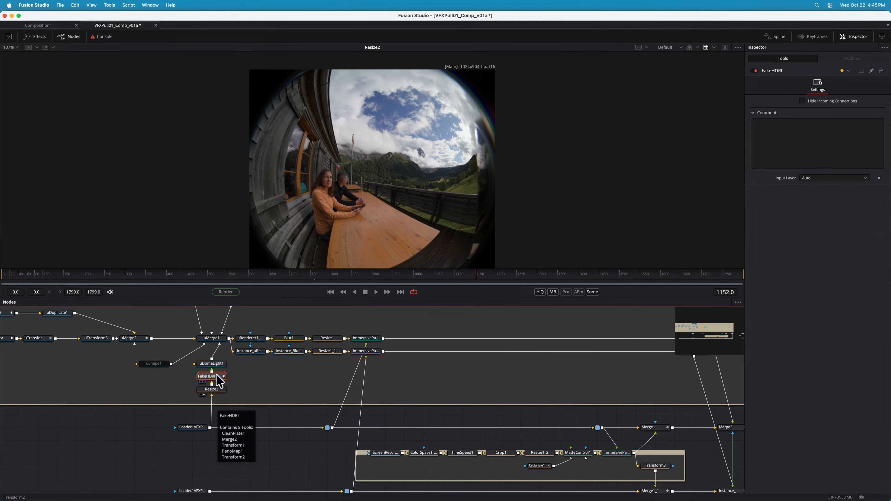
key("1")
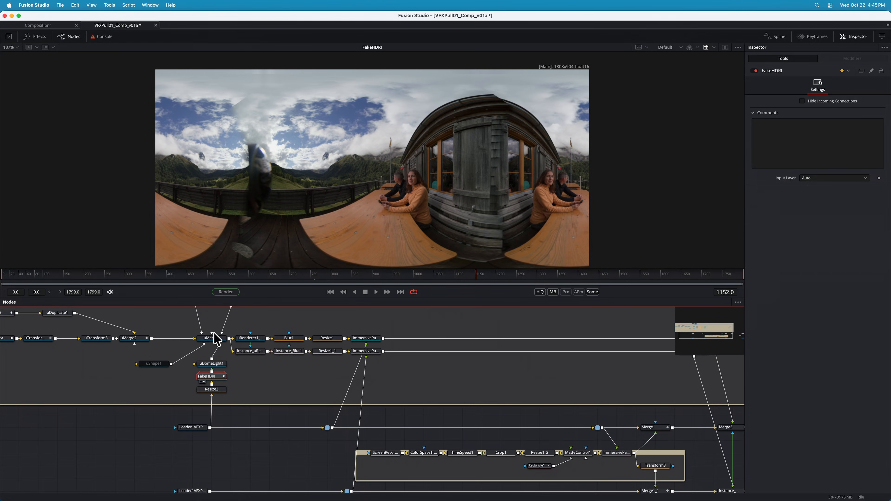
View the uMerge1 3D scene with Scene Lights shading turned on
left_click(216, 340)
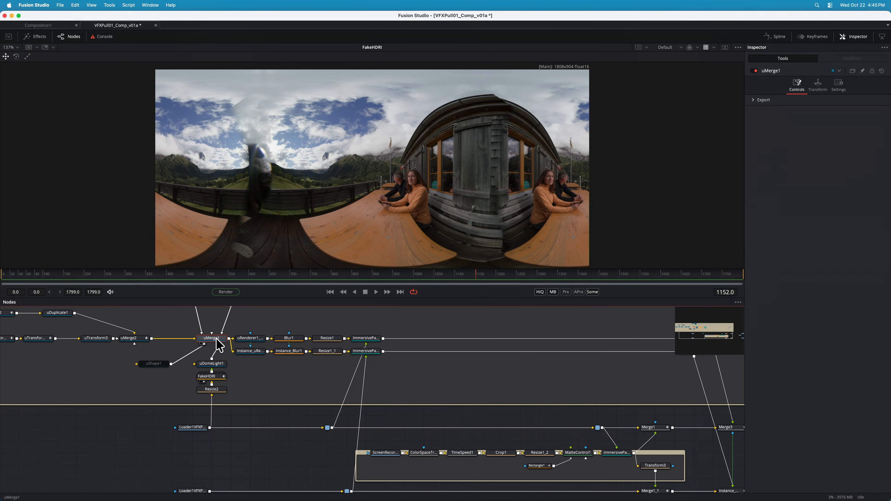
key("1")
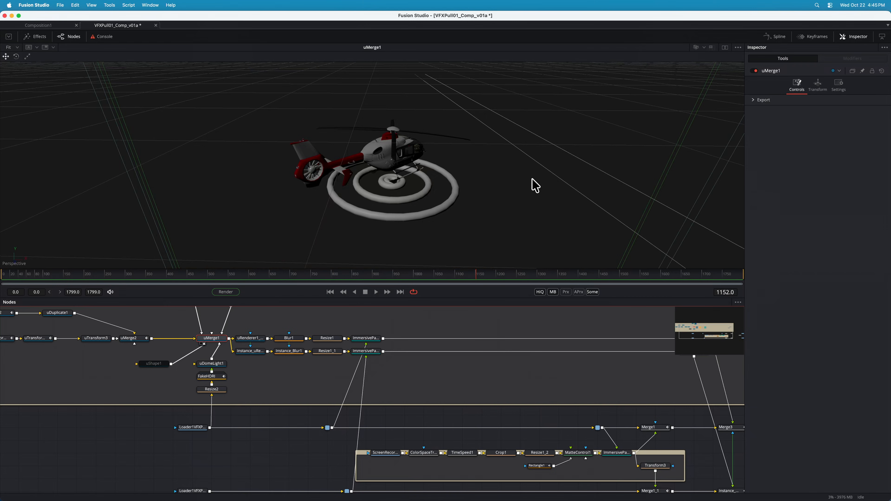
left_click(704, 48)
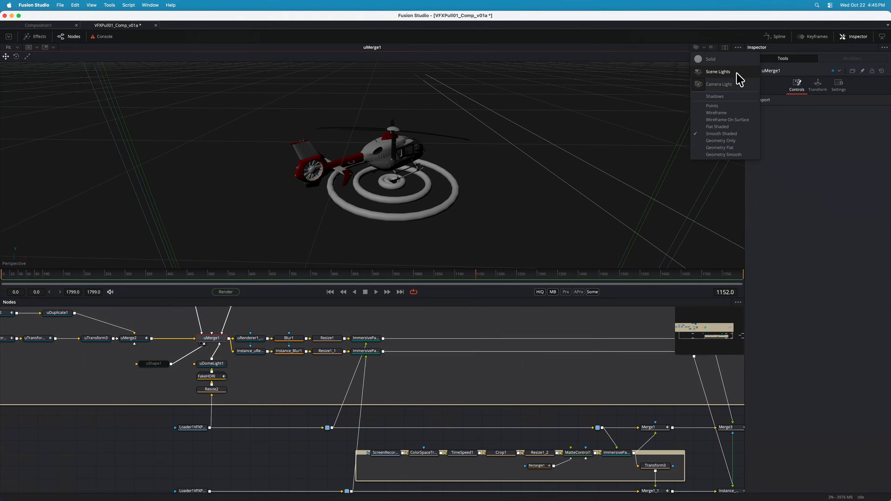
left_click(718, 72)
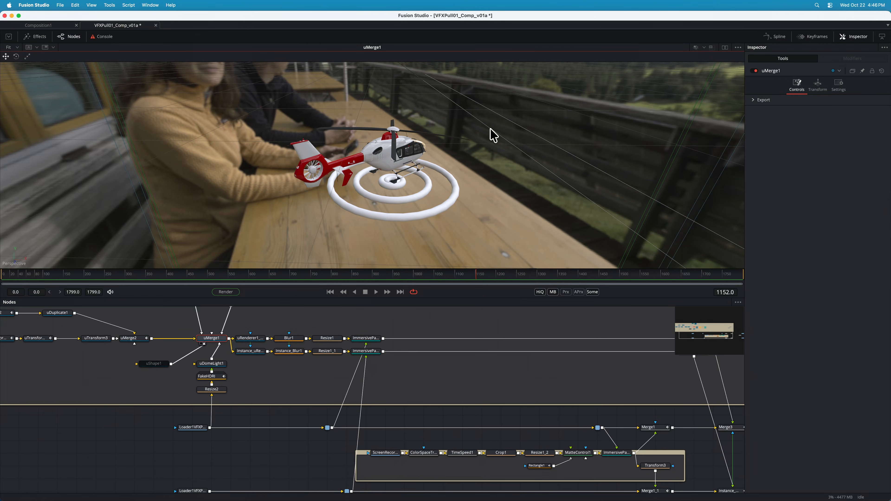
Select the helicopter model in the lit 3D scene, and play its animation up to frame 1380
left_click(395, 135)
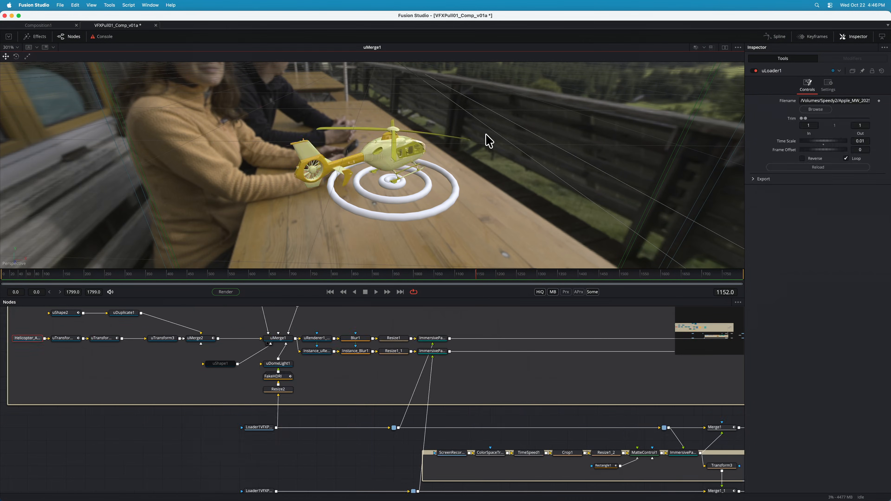
left_click(504, 122)
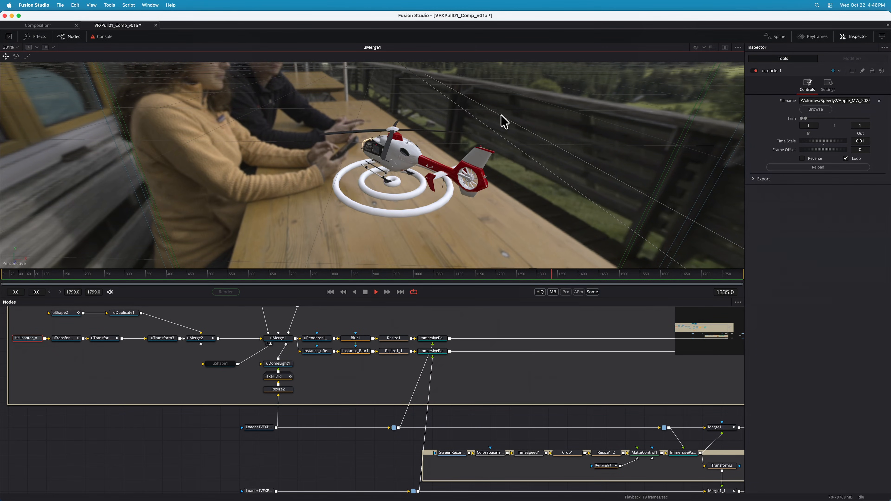
key("space")
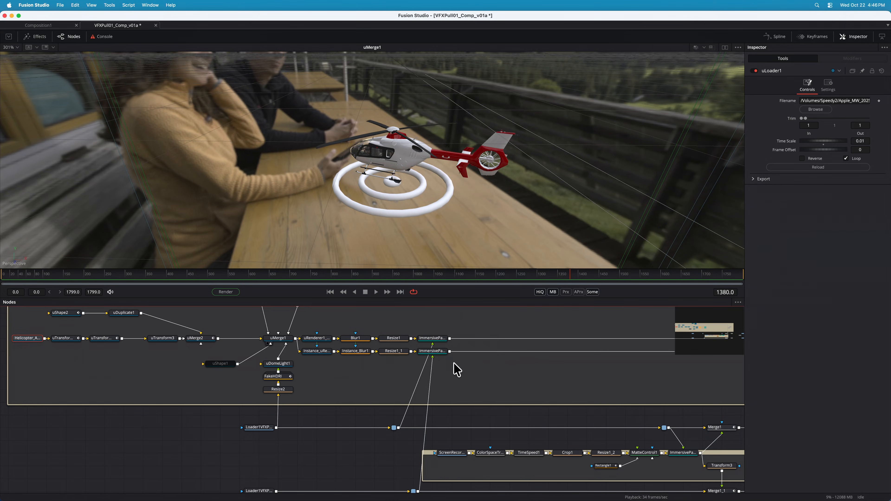
Review the left-eye helicopter render from uRenderer1_Left through ImmersivePatcher1 to the Merge3 composite
left_click_drag(717, 332, 668, 342)
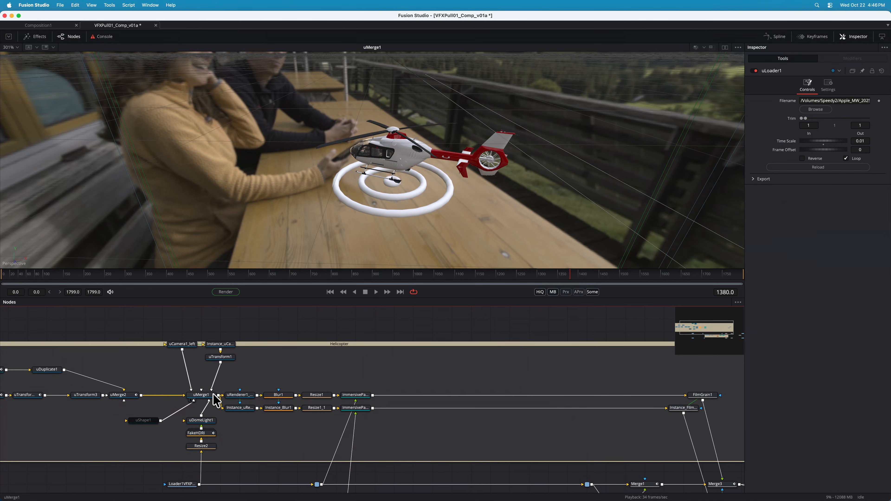
left_click(237, 397)
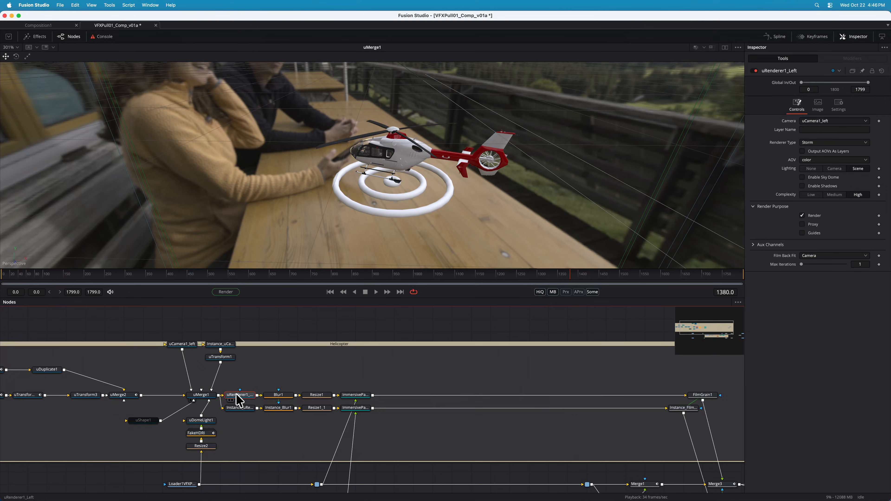
key("1")
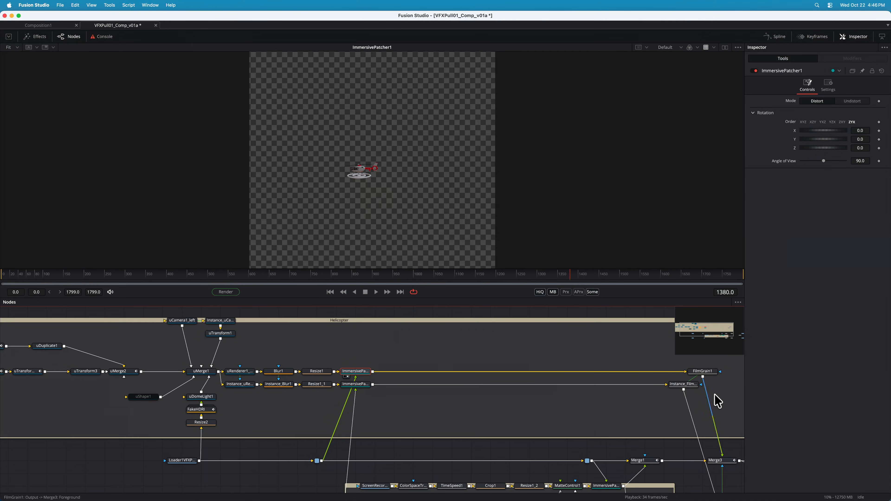
left_click(720, 460)
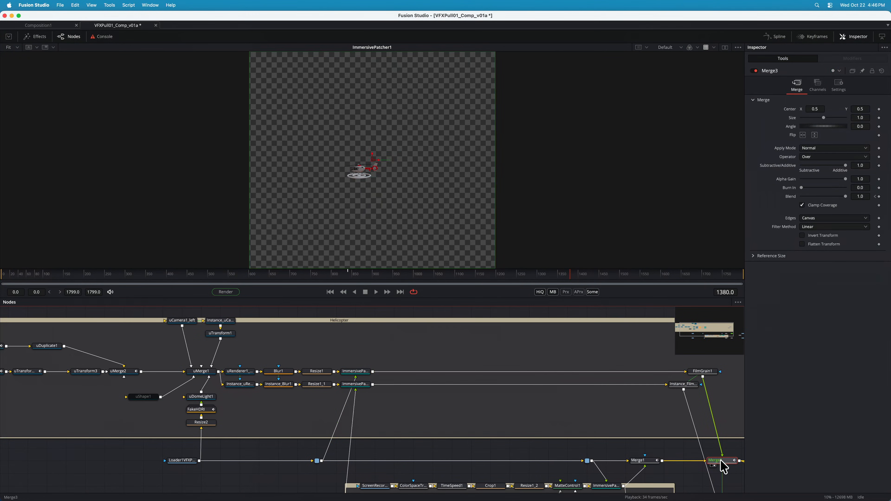
key("1")
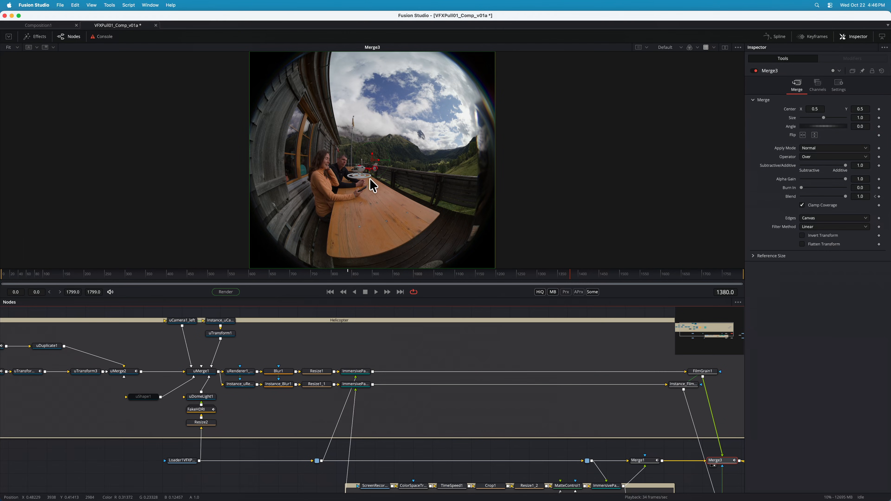
scroll(500, 360, "down", 5)
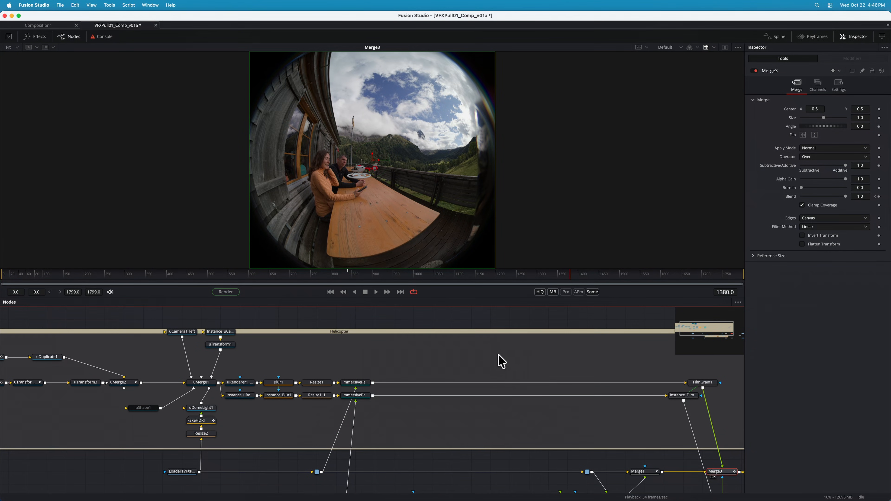
View the left-eye EXR saver's output and quit Fusion Studio without saving the composition
left_click_drag(698, 336, 723, 339)
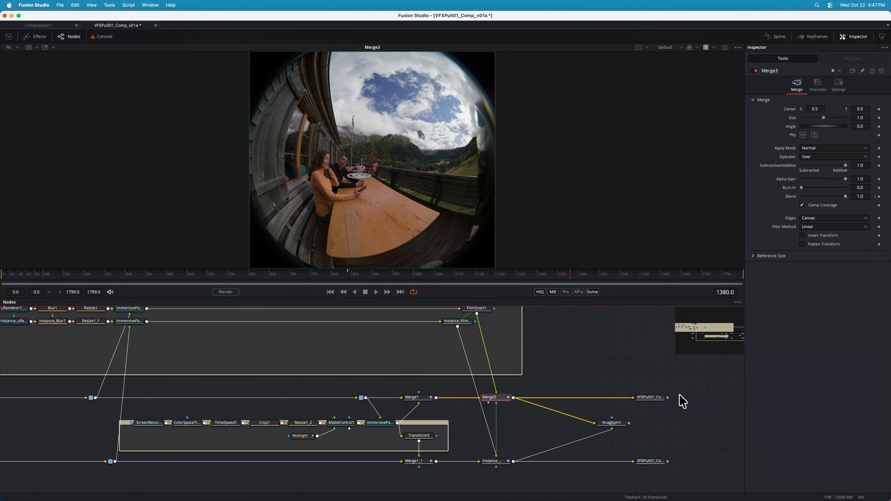
left_click(656, 399)
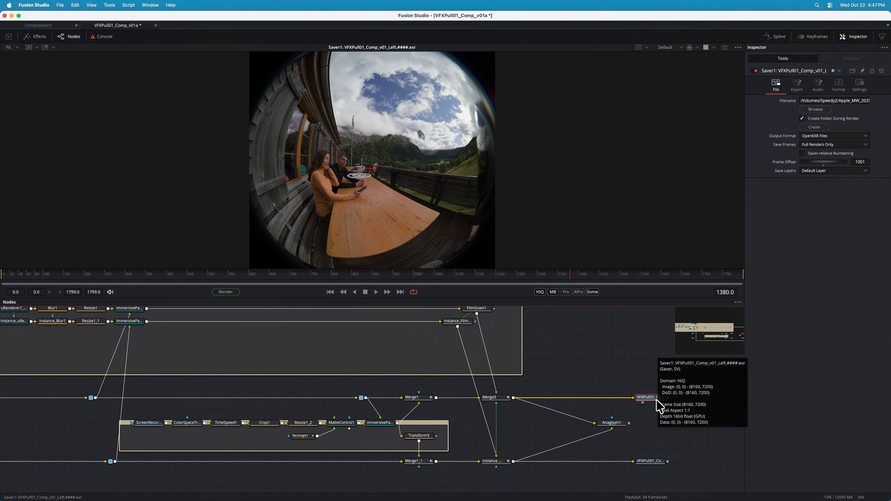
key("super+q")
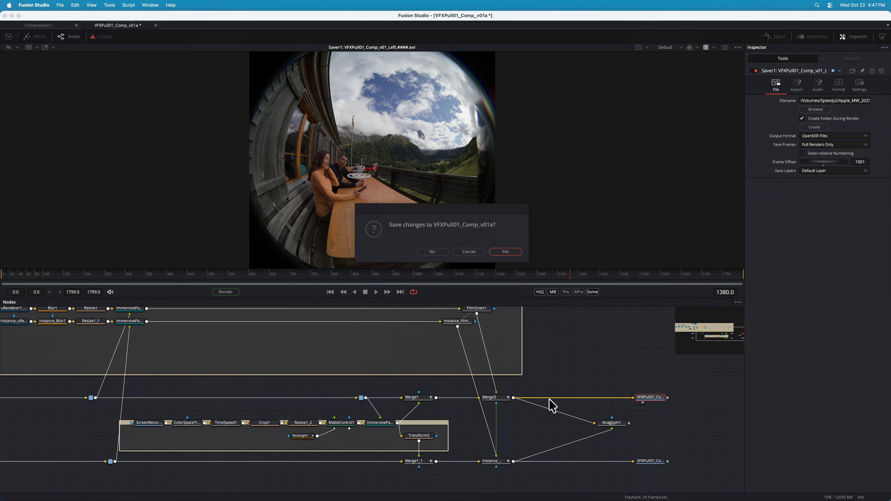
left_click(428, 252)
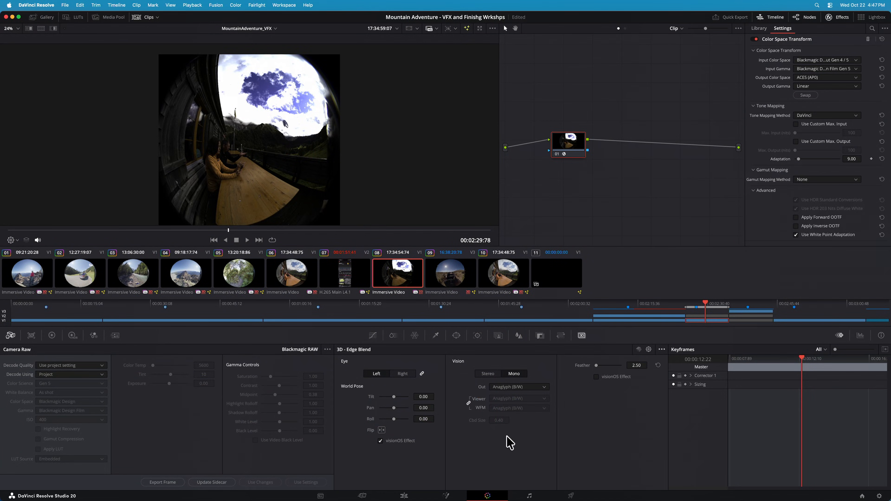
On DaVinci Resolve's Edit page, show the V2 VFXPull01 comp instead of the V1 raw clip and look around the helicopter shot
left_click(404, 496)
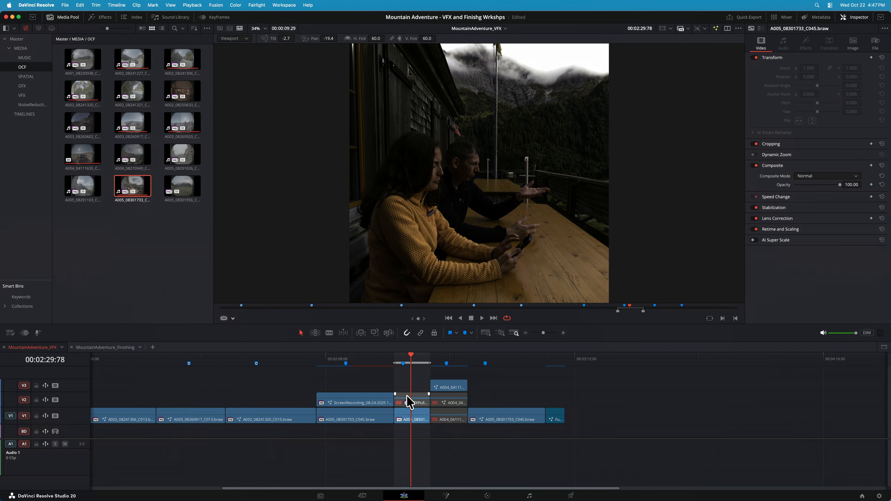
left_click(414, 419)
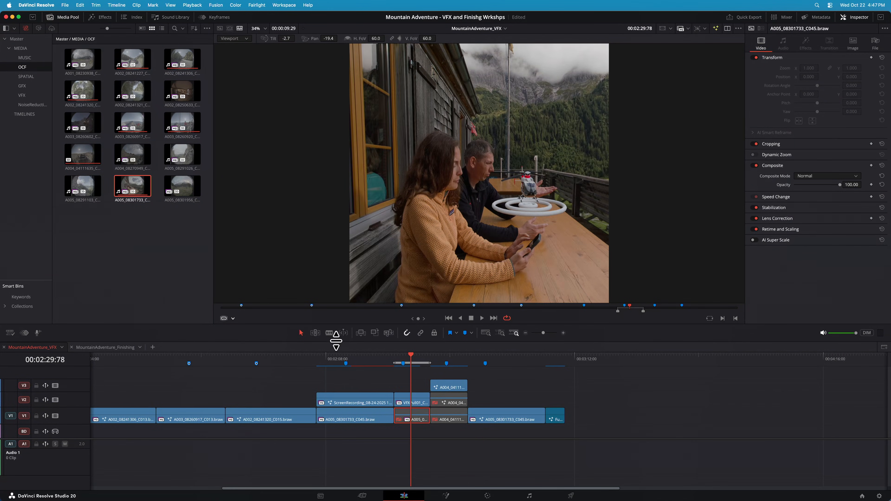
left_click_drag(531, 183, 514, 202)
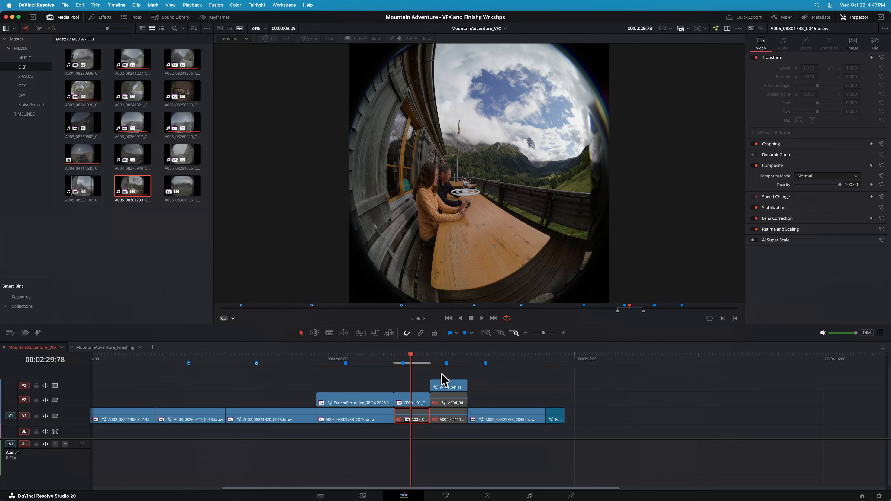
Disable the V3 buggy clip, enable the A004_04111635_C007 clip on V1, and play the shot from 00:02:36:63
left_click(445, 387)
left_click(452, 422)
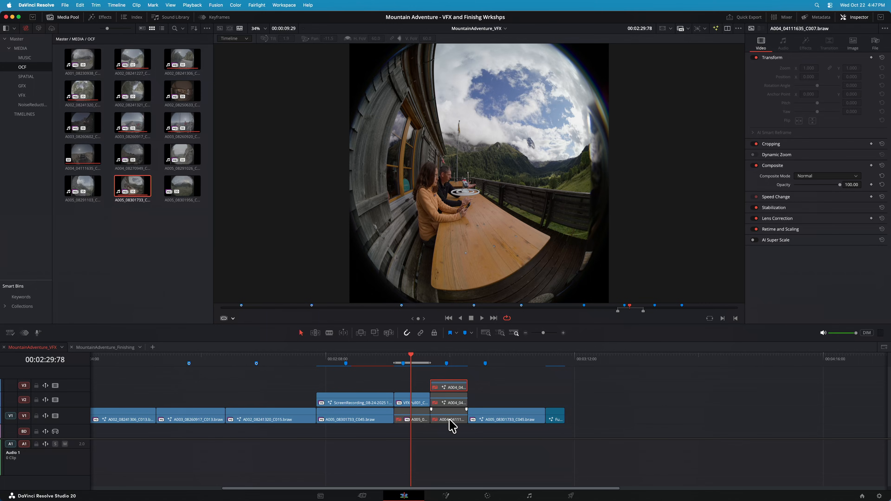
left_click(437, 358)
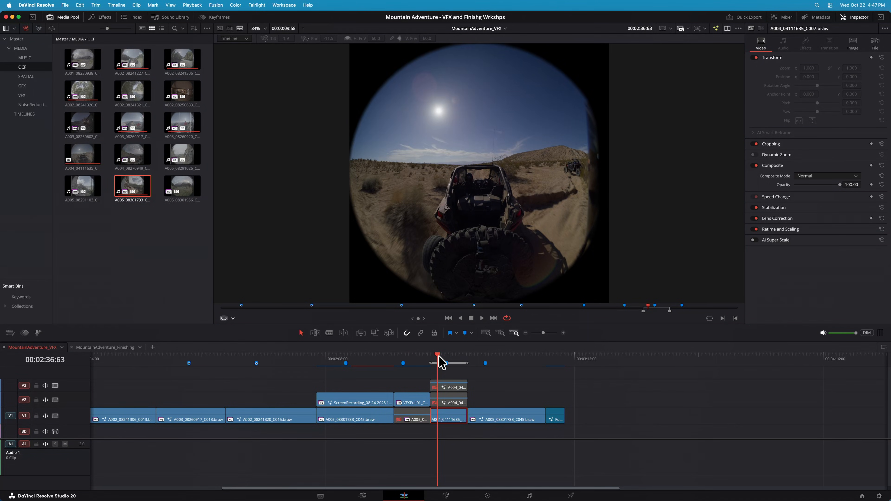
key("space")
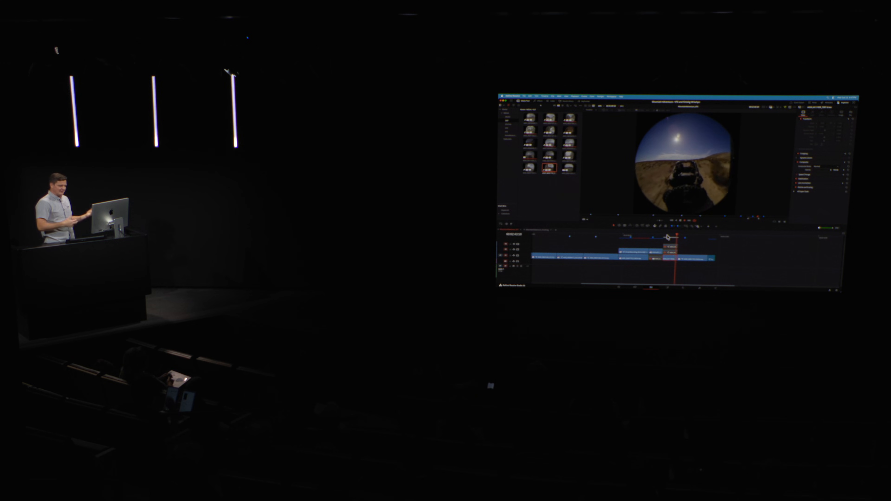
left_click(666, 236)
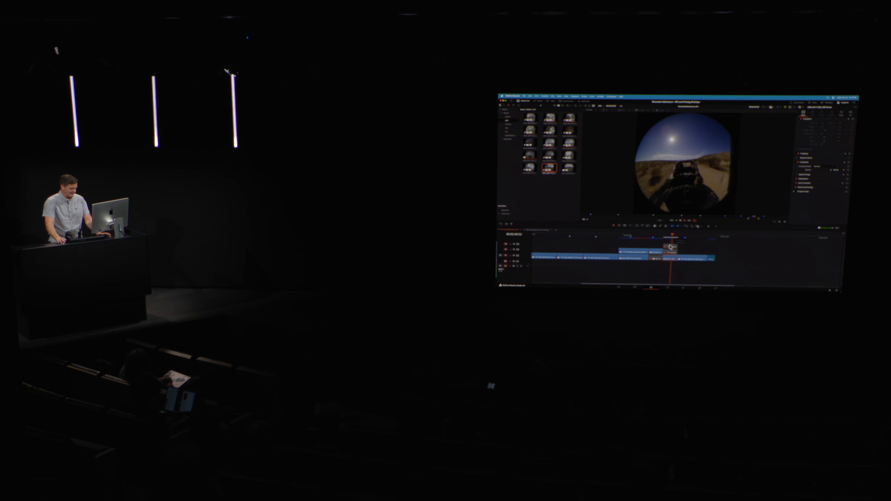
Disable the V1 buggy clip, enable its V2 version, and open that version in Fusion
left_click(448, 411)
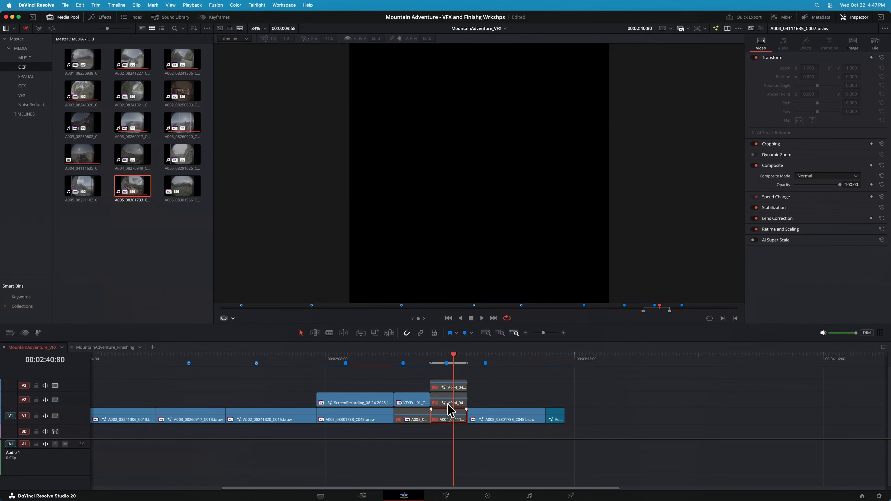
left_click(448, 403)
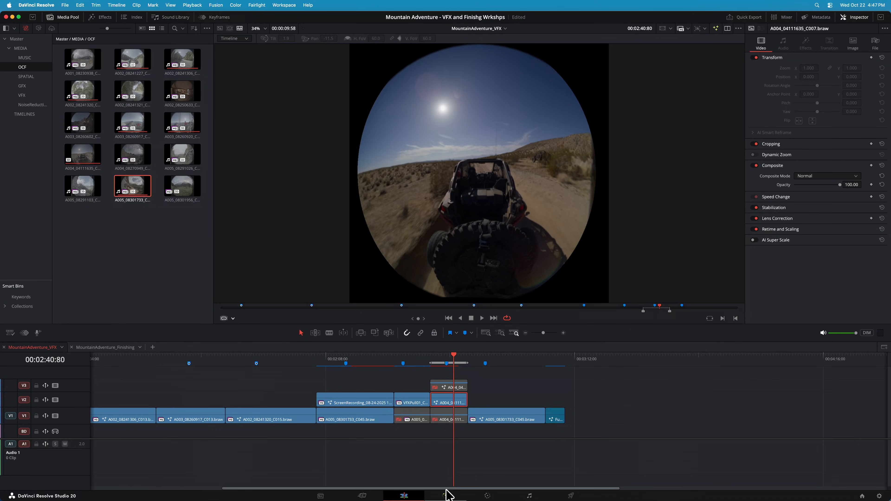
left_click(447, 495)
View MediaIn1 and detach both Resize, PanoMap and SphericalStabilizer chains, parking them below the direct media connections
left_click_drag(727, 326, 707, 326)
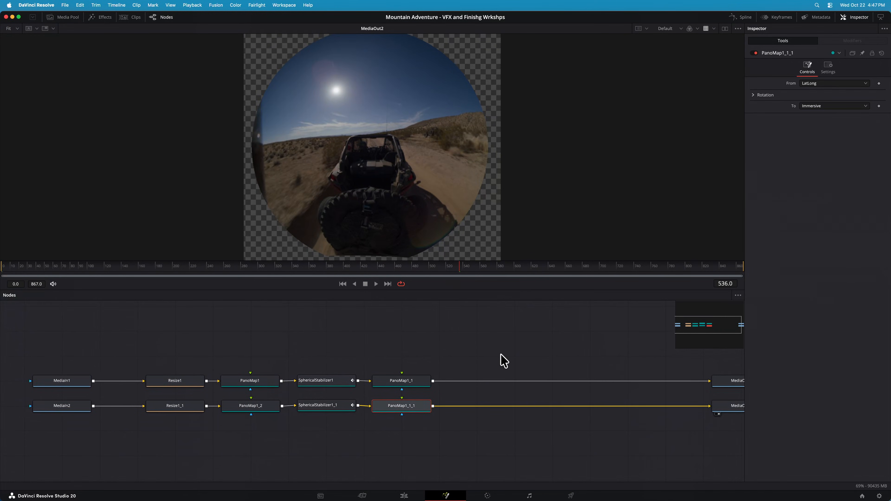
left_click(64, 382)
key("1")
left_click_drag(146, 360, 433, 454)
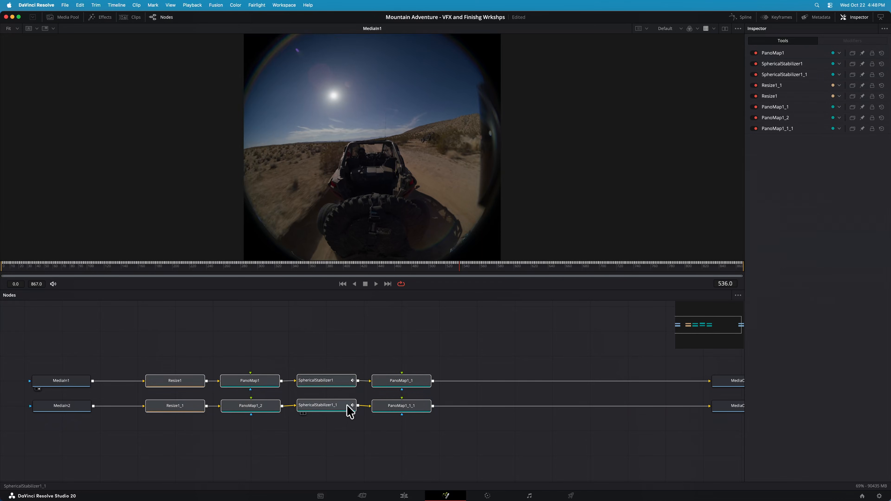
left_click_drag(181, 384, 212, 446)
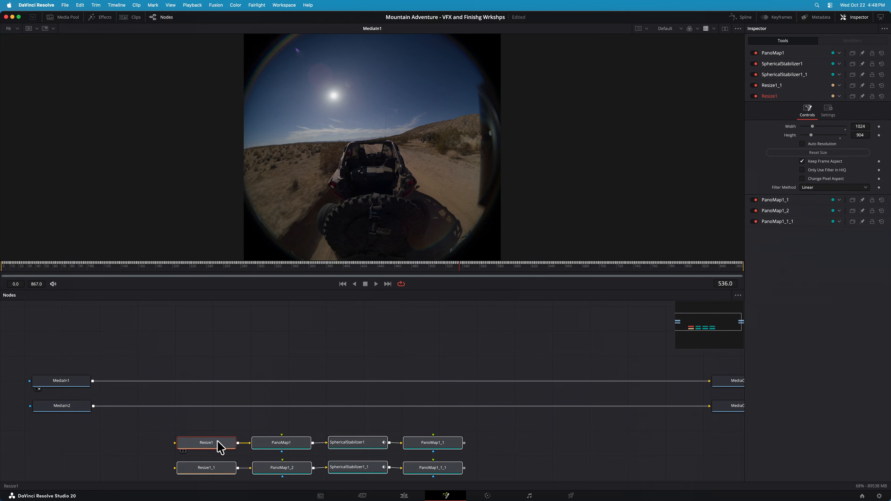
Insert a Resize node after MediaIn1, turn on Keep Frame Aspect, and view its output
left_click(51, 382)
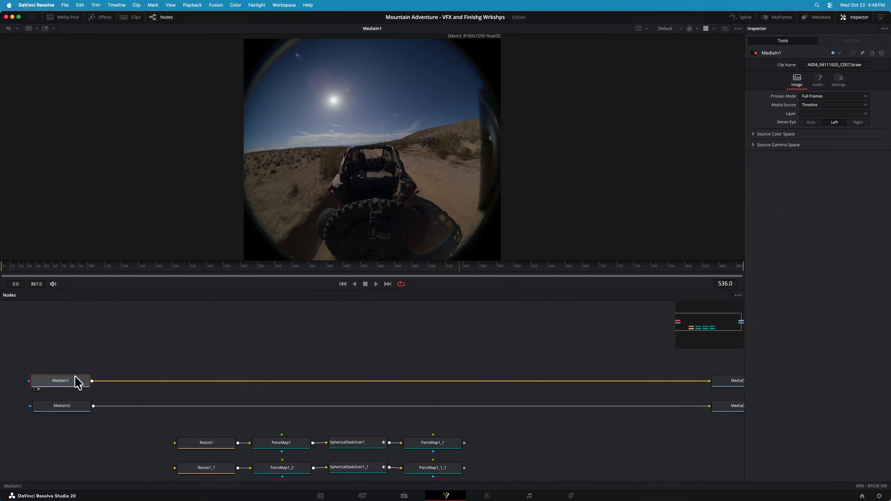
key("shift+space")
type("rsz")
key("Return")
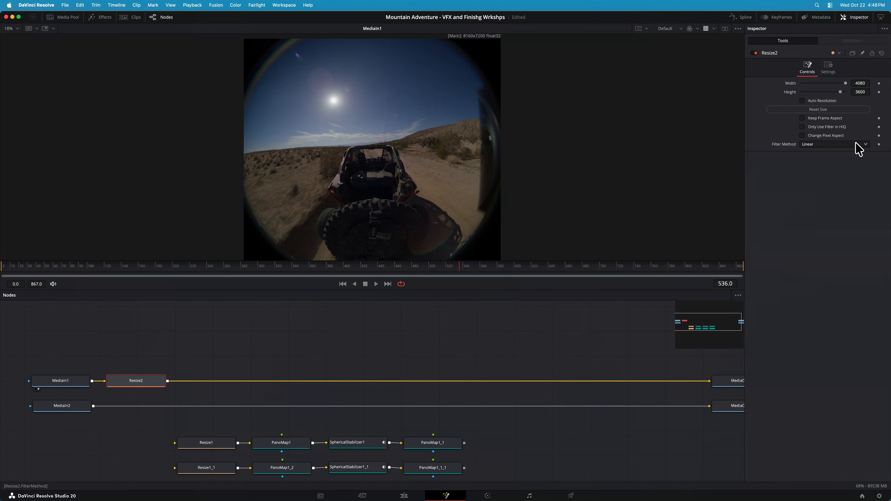
left_click(838, 118)
key("1")
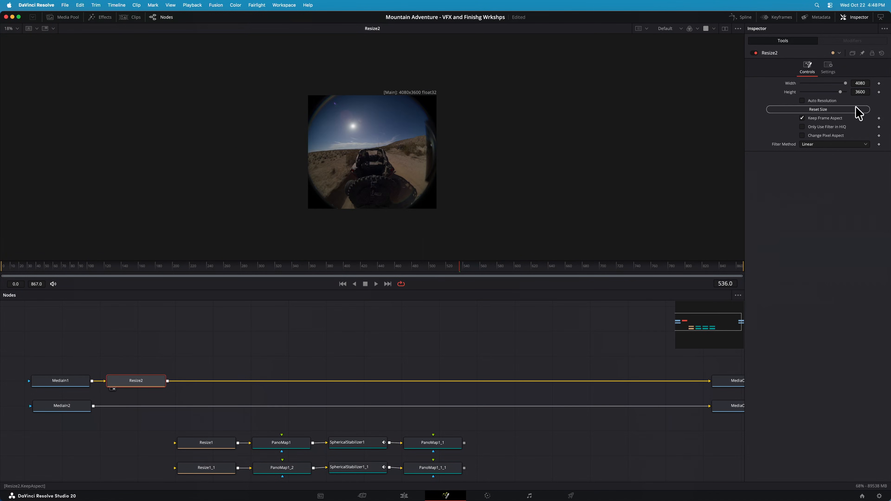
Set the Resize2 node's width to 1024 with the frame aspect kept
left_click(865, 83)
type("10")
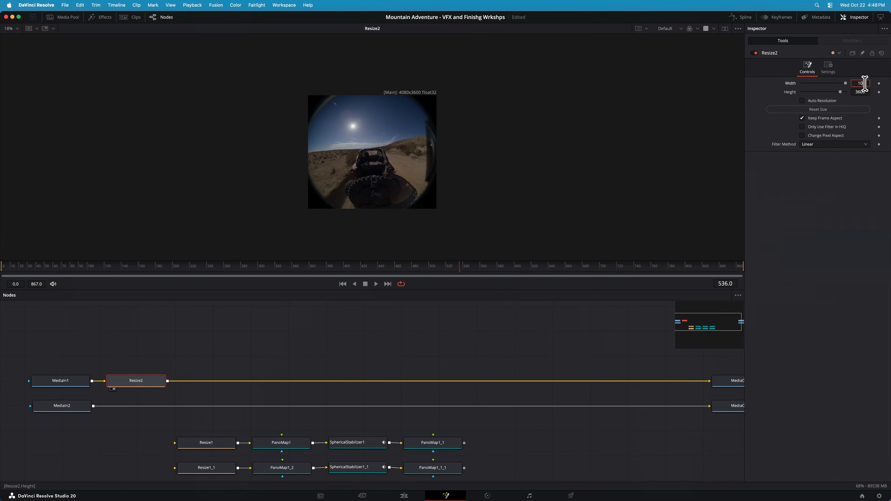
type("24")
key("Tab")
left_click(375, 152)
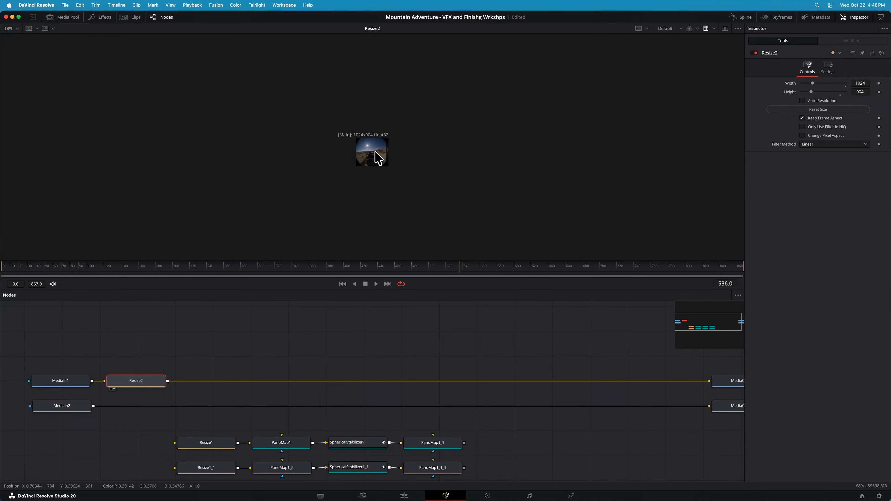
scroll(377, 156, "up", 10)
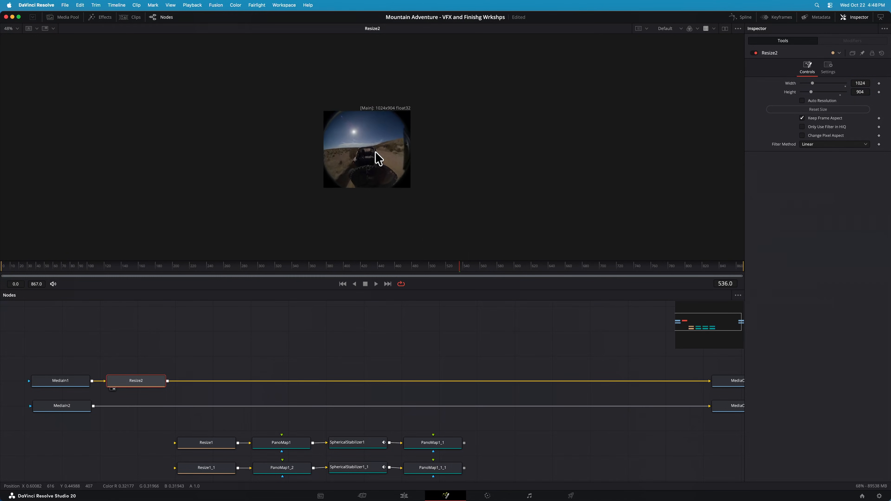
scroll(379, 158, "up", 2)
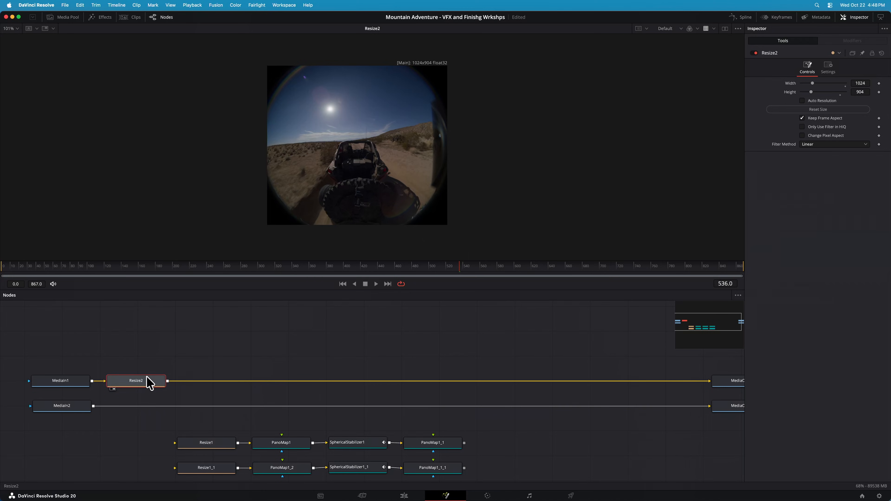
Insert a PanoMap node after Resize2, view its output, and set its conversion from Immersive to LatLong
key("shift+space")
type("pano")
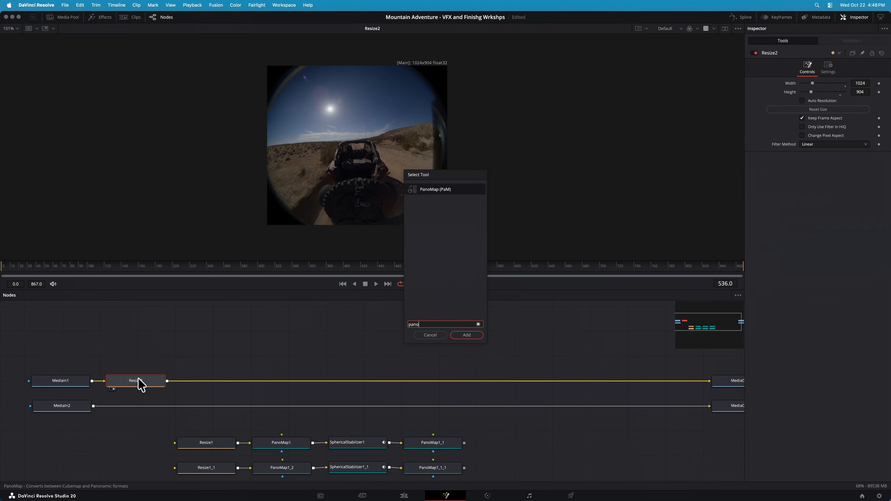
key("Return")
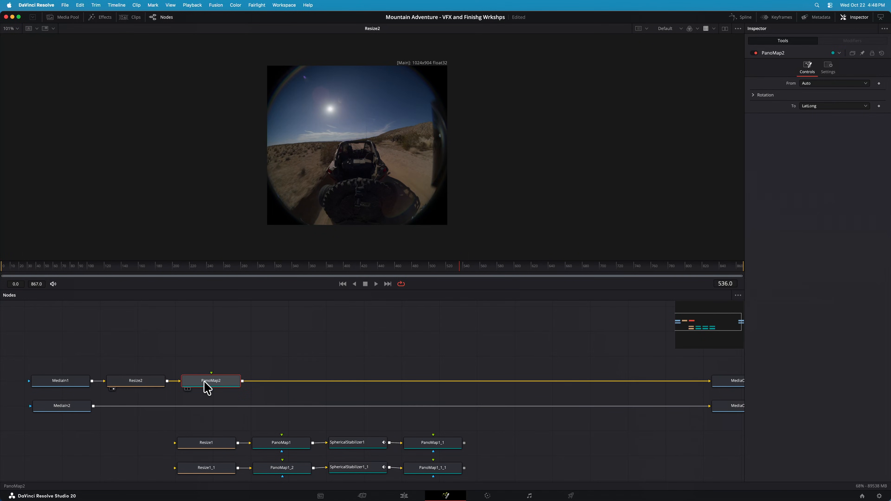
key("1")
left_click(831, 84)
left_click(827, 146)
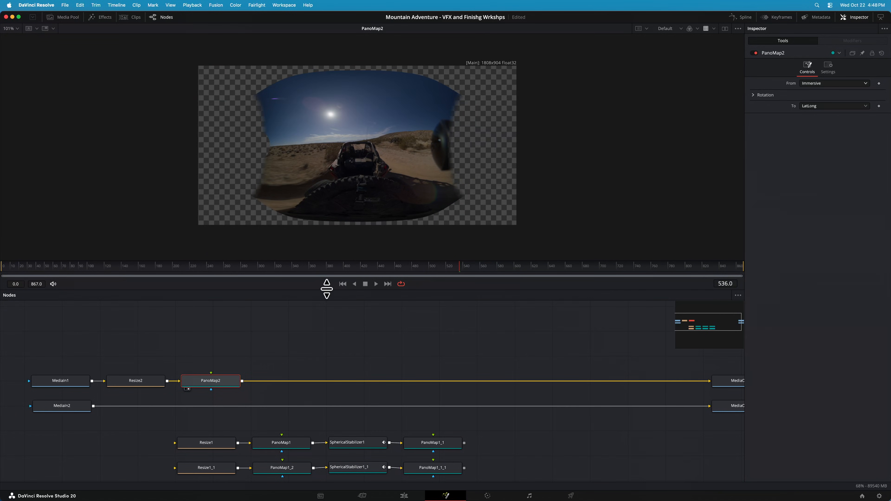
Go to frame 0 and insert a Spherical Stabilizer node after PanoMap2
left_click(340, 285)
key("shift+space")
type("sph")
key("Down")
key("Down")
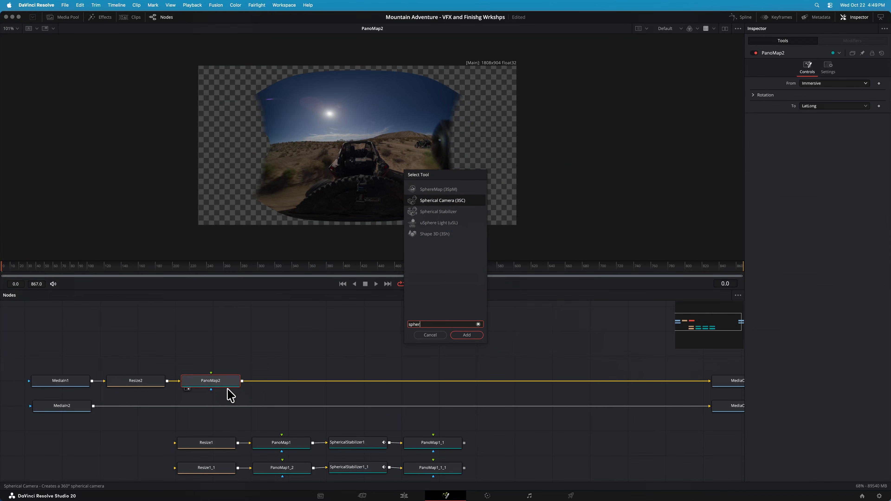
key("Return")
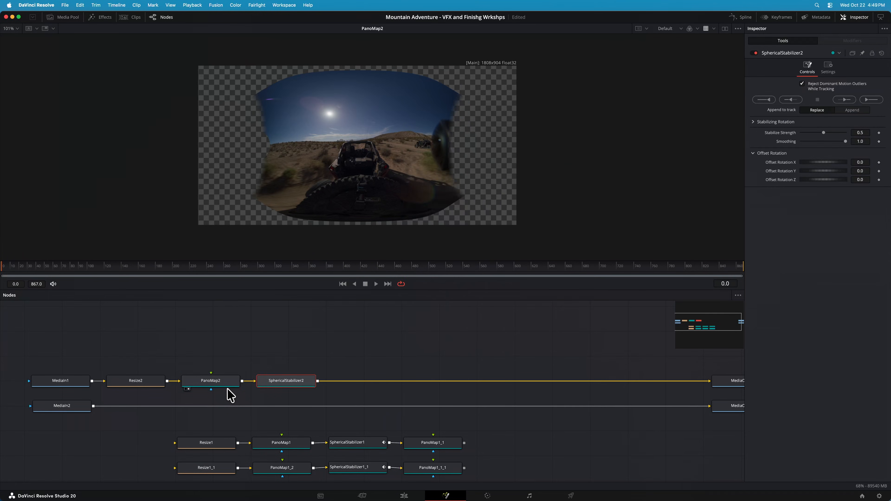
Look up PanoMap in the VR category of tools that can be inserted after SphericalStabilizer2
right_click(304, 385)
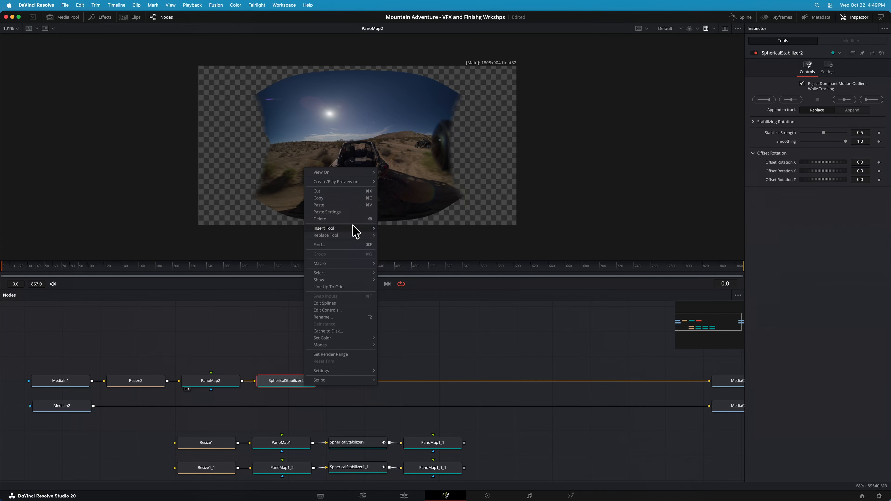
mouse_move(360, 229)
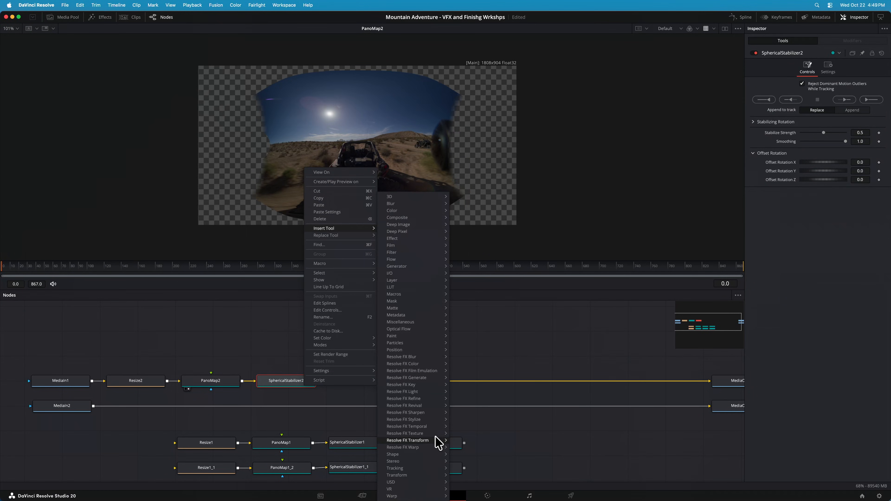
mouse_move(443, 487)
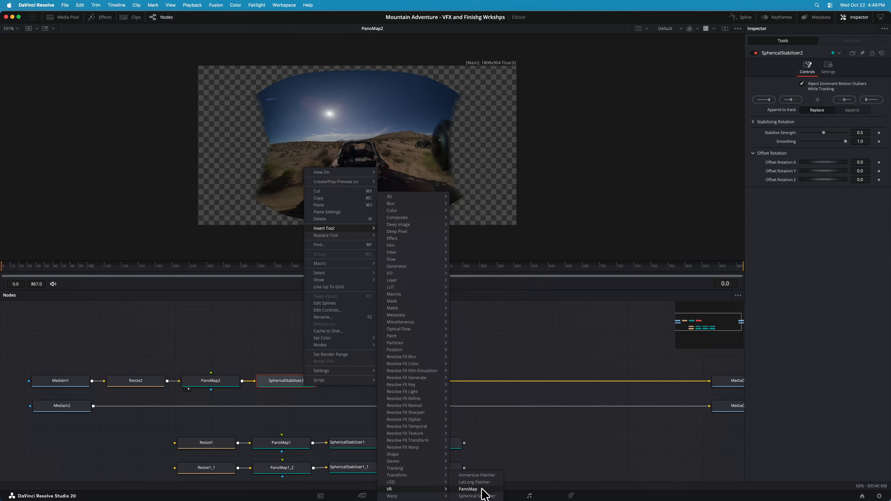
left_click(502, 327)
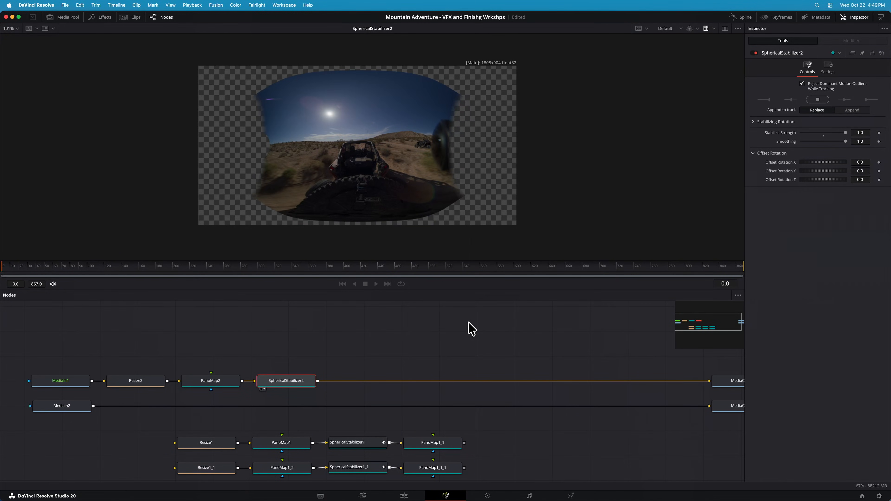
Track the shot forward with SphericalStabilizer2 at Stabilize Strength 1.0 and stop the tracking at frame 140
key("space")
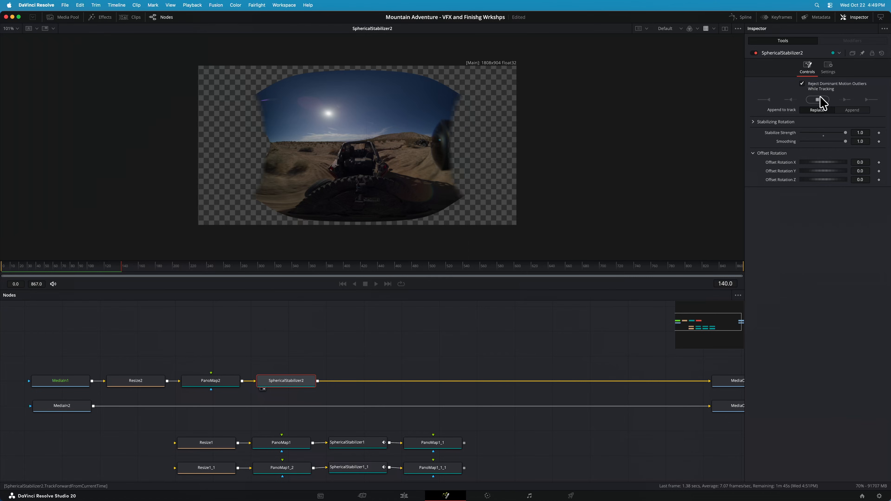
left_click(819, 101)
left_click(505, 248)
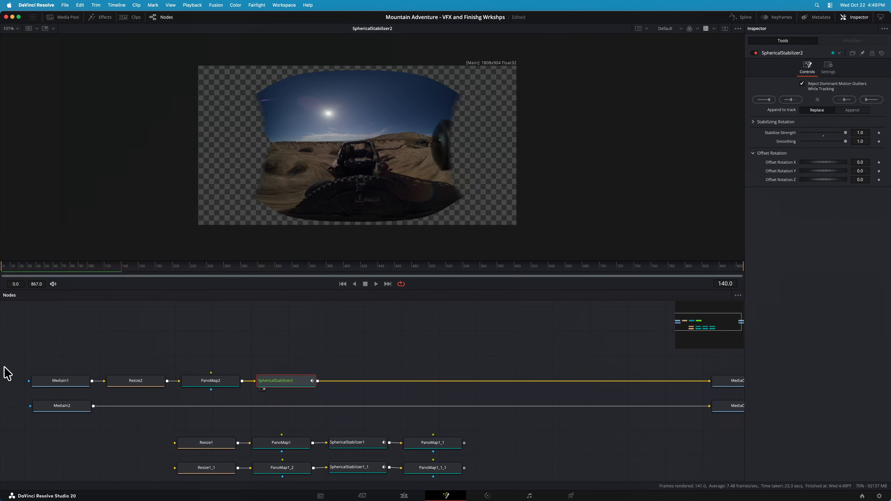
Delete the Resize2, PanoMap2 and SphericalStabilizer2 nodes and connect MediaIn1 to Resize1
left_click_drag(123, 343, 279, 386)
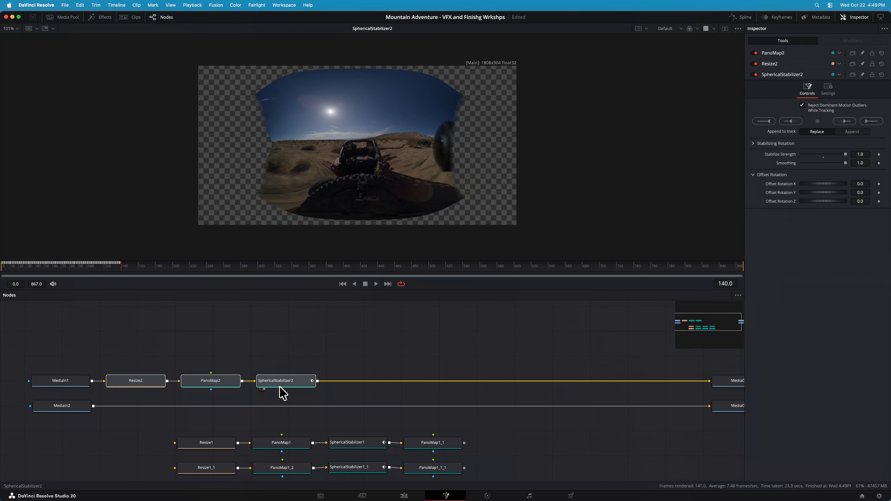
key("Delete")
left_click_drag(92, 381, 175, 443)
left_click_drag(466, 444, 713, 384)
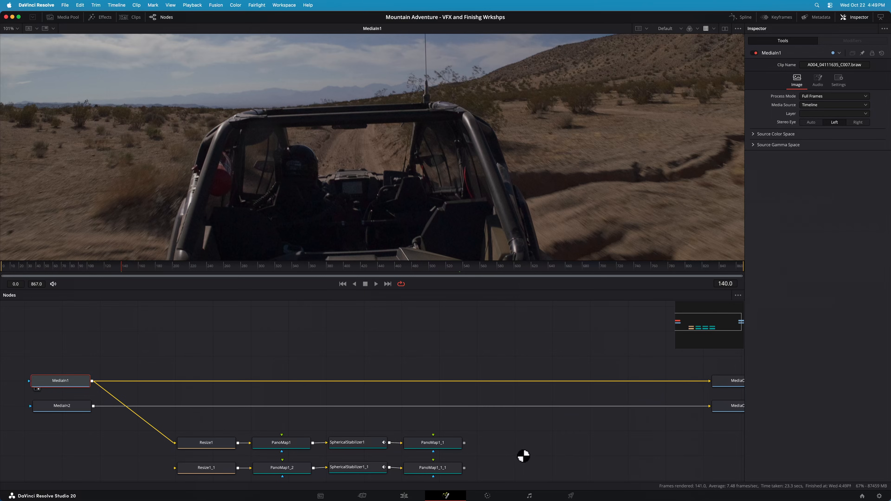
Set up a Buffer Split Wipe in the viewer with PanoMap1 in buffer A and SphericalStabilizer1 in buffer B
left_click(362, 443)
key("1")
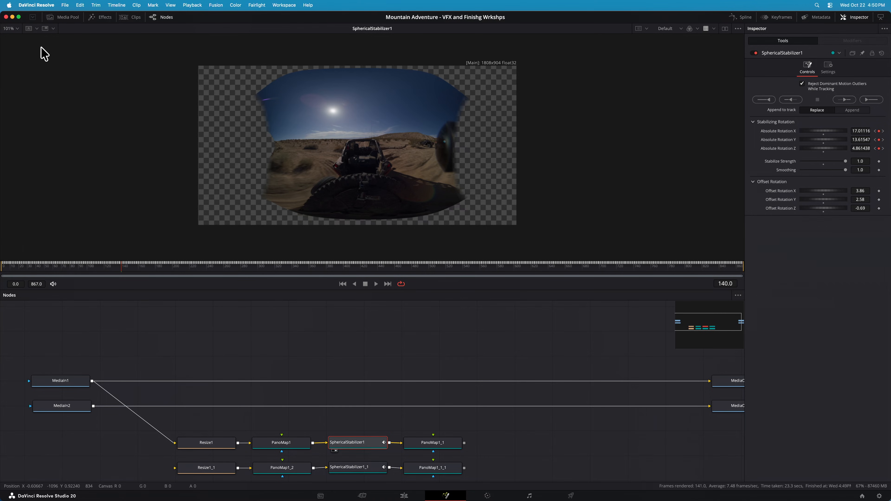
left_click(35, 28)
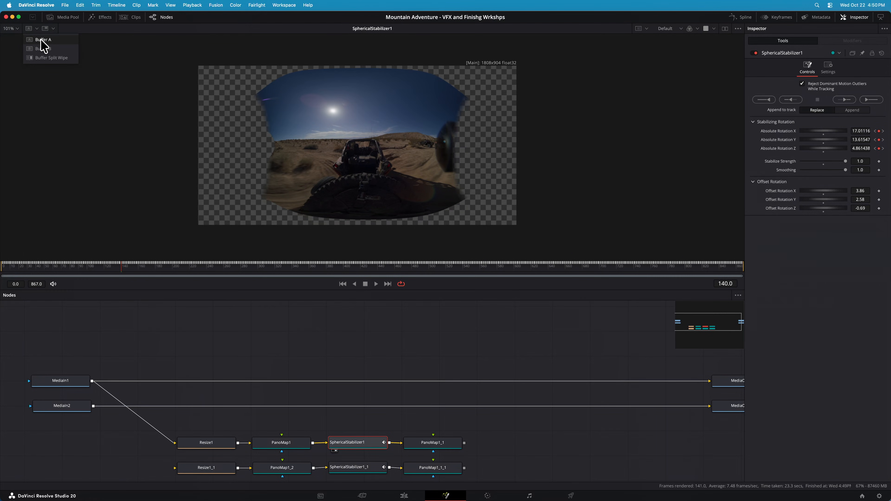
left_click(44, 58)
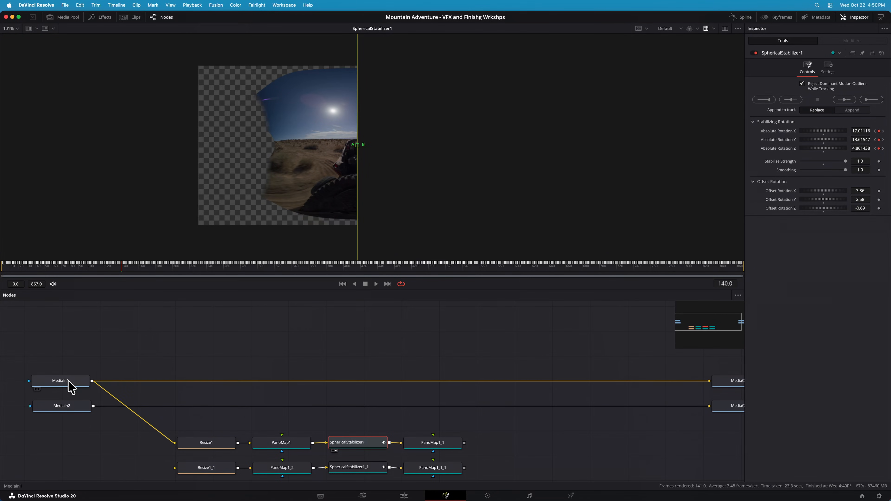
left_click_drag(298, 448, 278, 185)
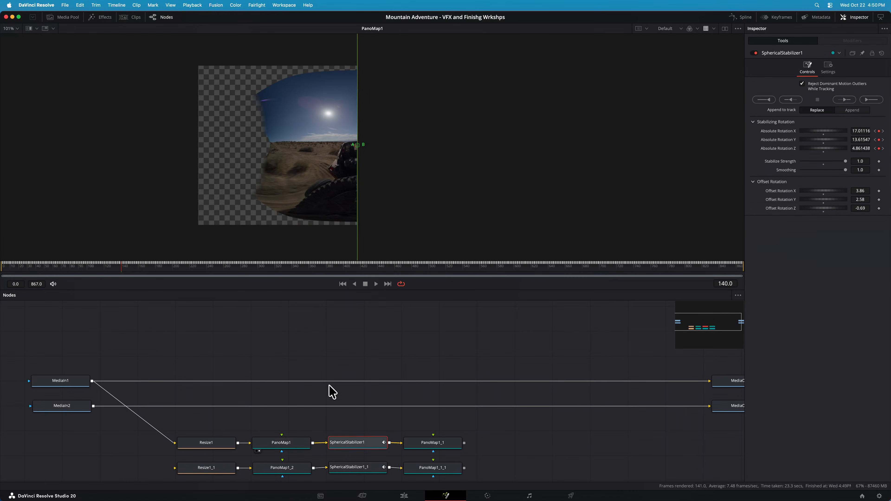
left_click_drag(357, 442, 411, 160)
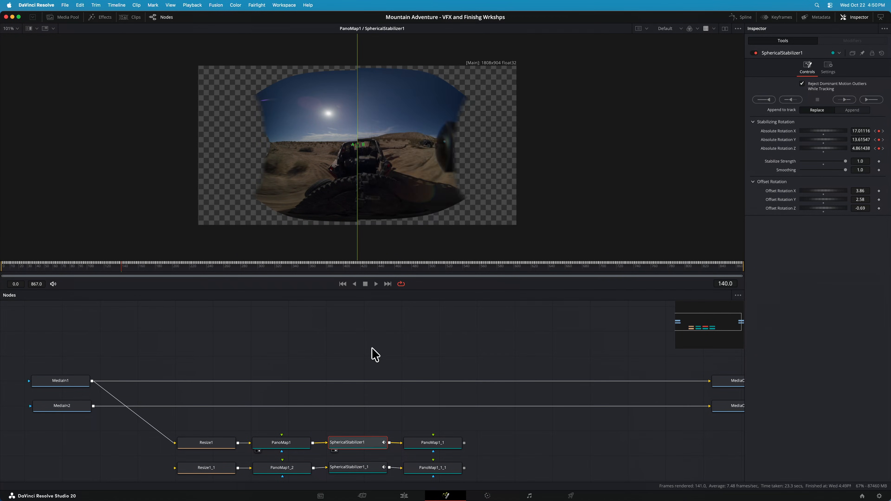
Play the split comparison of the unstabilized and stabilized panoramas, then stop playback
key("space")
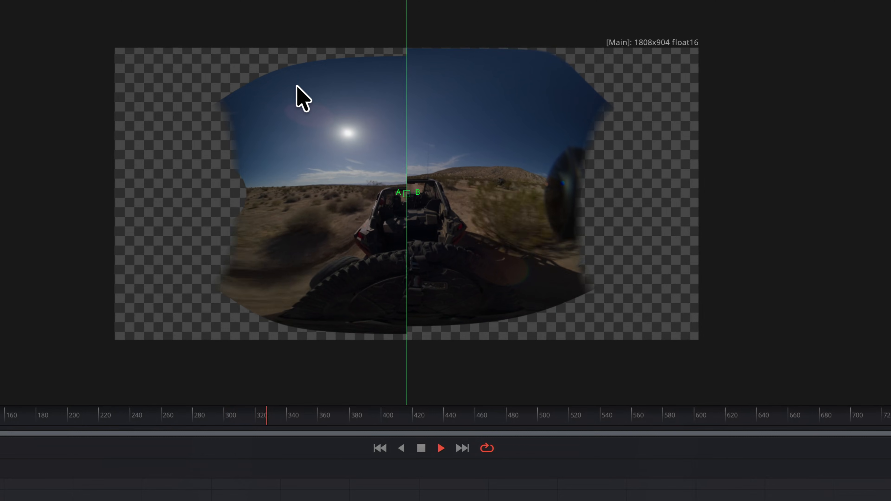
left_click(378, 449)
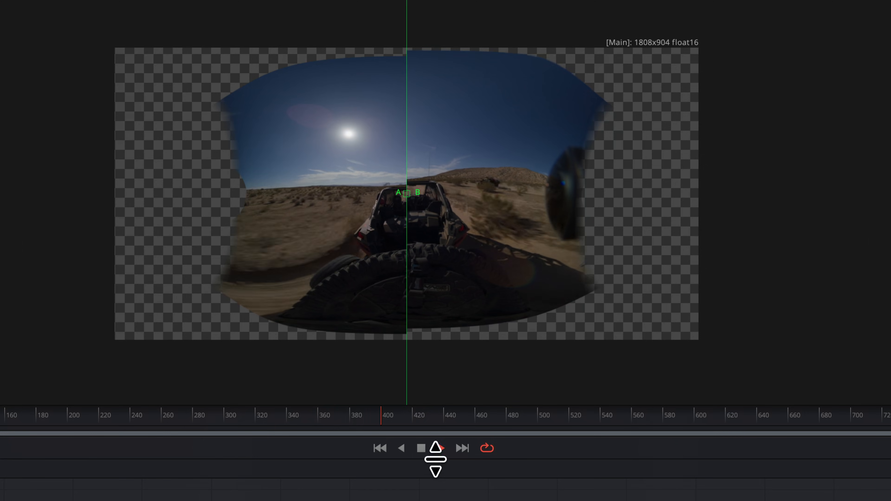
left_click(420, 447)
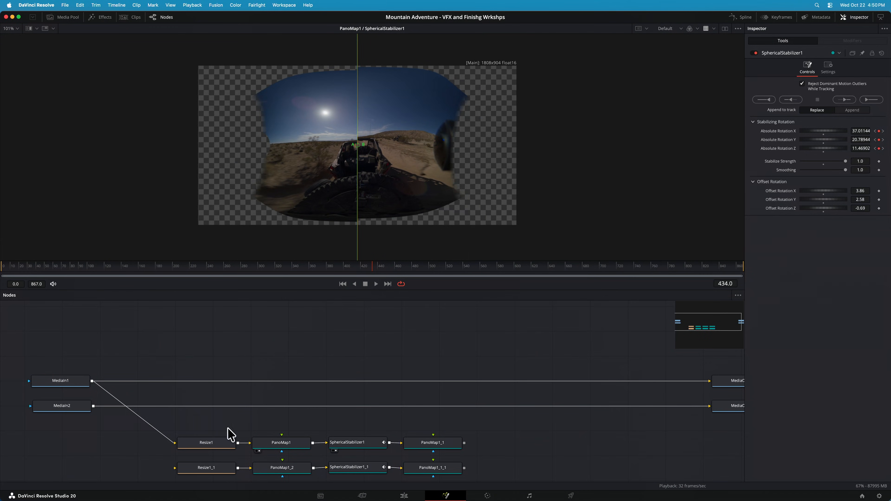
Return to the edit timeline, disable the V2 buggy clip, enable its V3 version, and place the playhead at 00:02:34:84
left_click(413, 494)
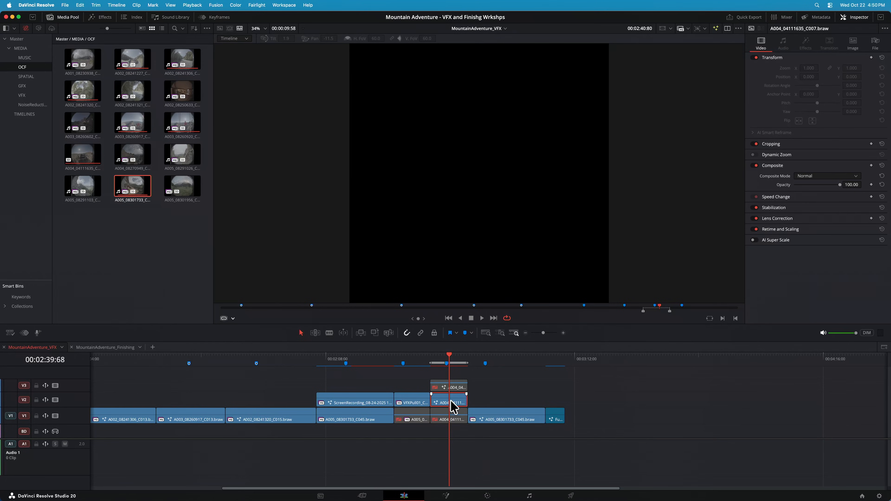
left_click_drag(451, 406, 435, 371)
left_click(432, 360)
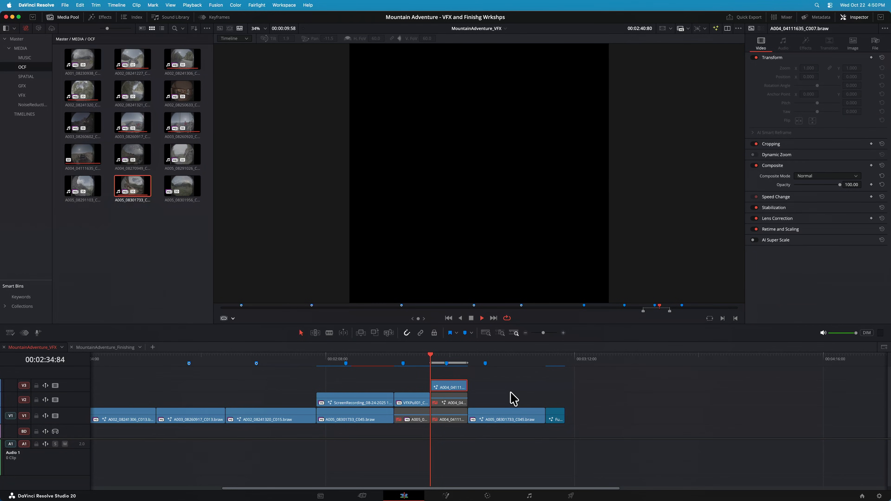
Play the V3 buggy shot from 00:02:34:84 to examine its stabilization, then stop playback
key("space")
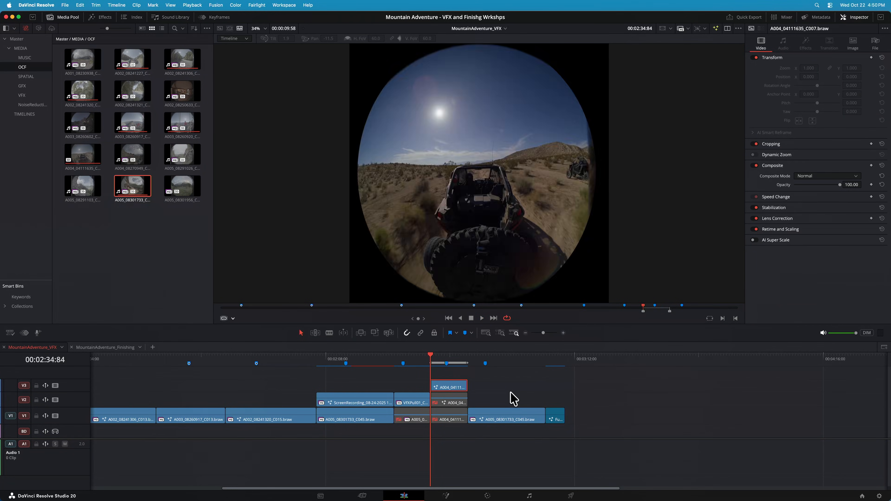
left_click(481, 318)
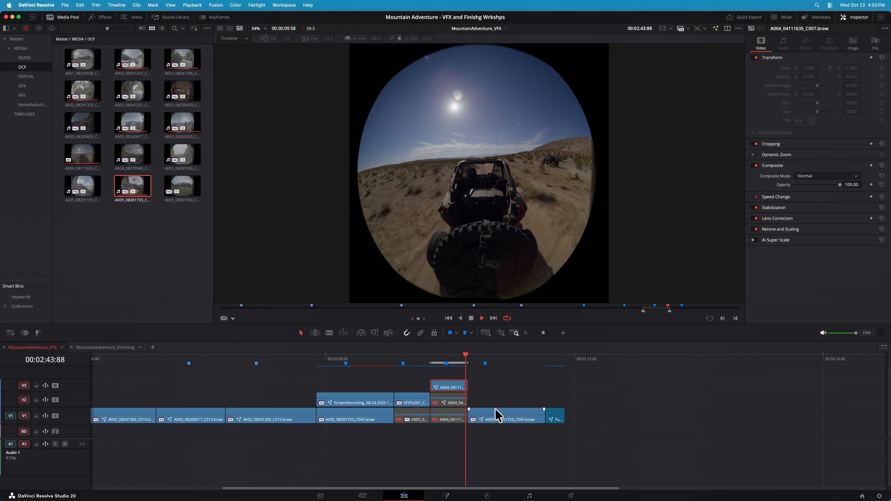
key("space")
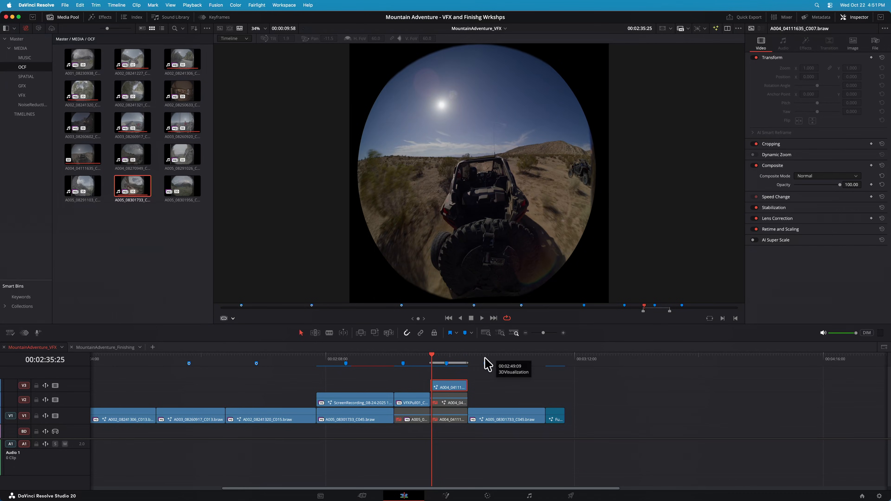
Add the Glossy Blue Fusion title to V2 above the A003_08260917_C013 mountain clip, around 00:01:38:09
left_click(551, 360)
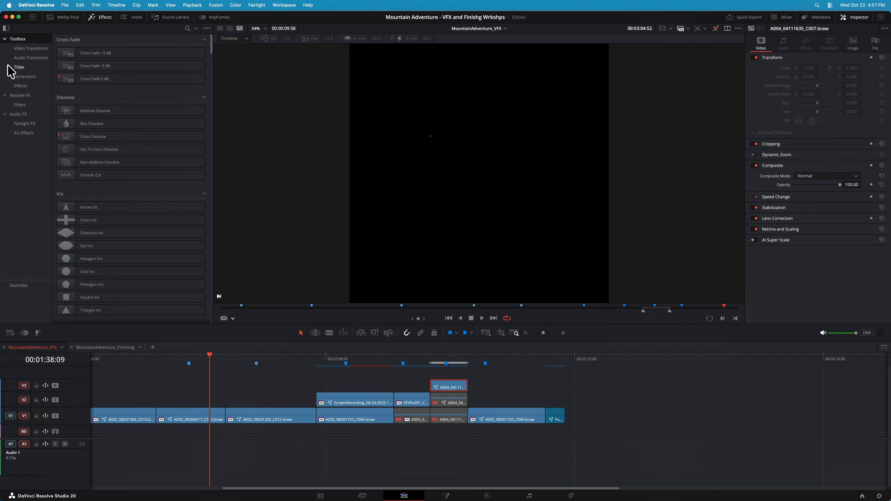
left_click(21, 68)
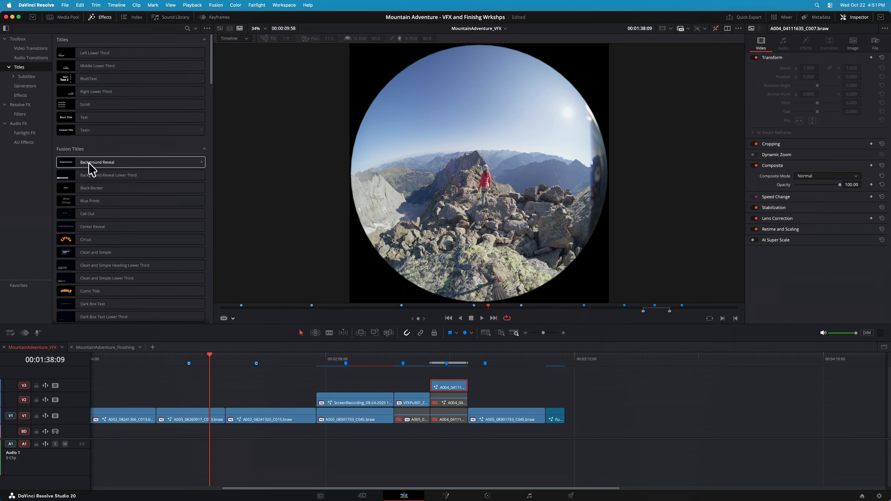
scroll(97, 172, "down", 5)
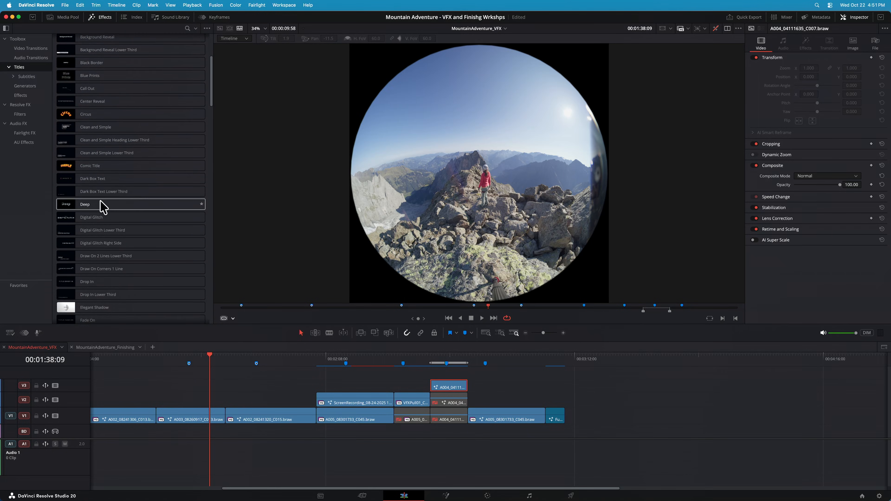
scroll(100, 280, "down", 4)
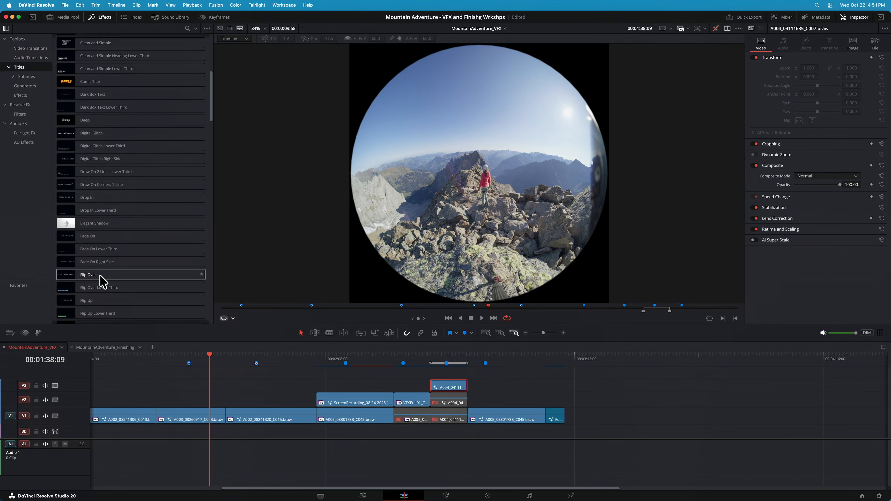
scroll(100, 277, "down", 3)
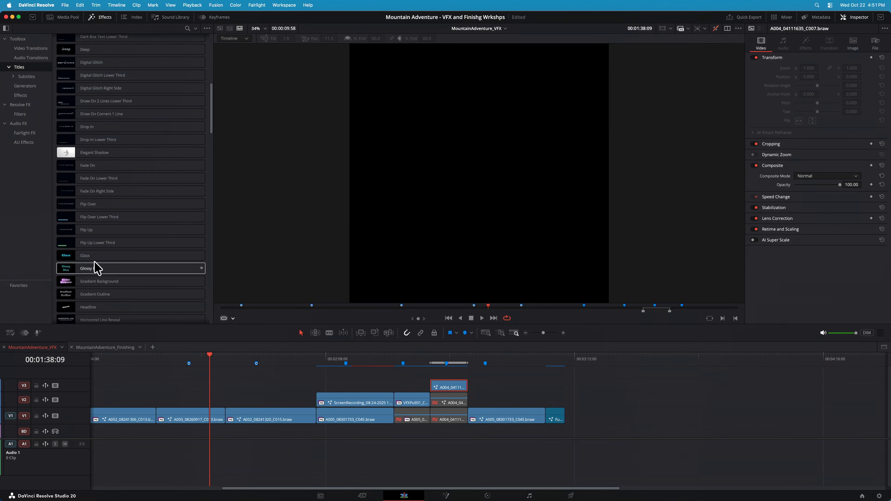
left_click_drag(93, 269, 200, 402)
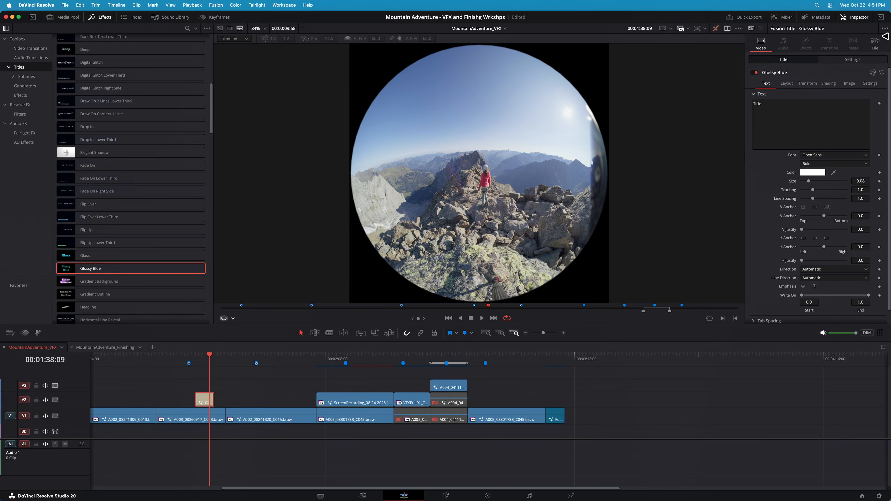
Reset the Fusion composition of the A003_08260917_C013.braw clip on V1
left_click(170, 423)
right_click(174, 421)
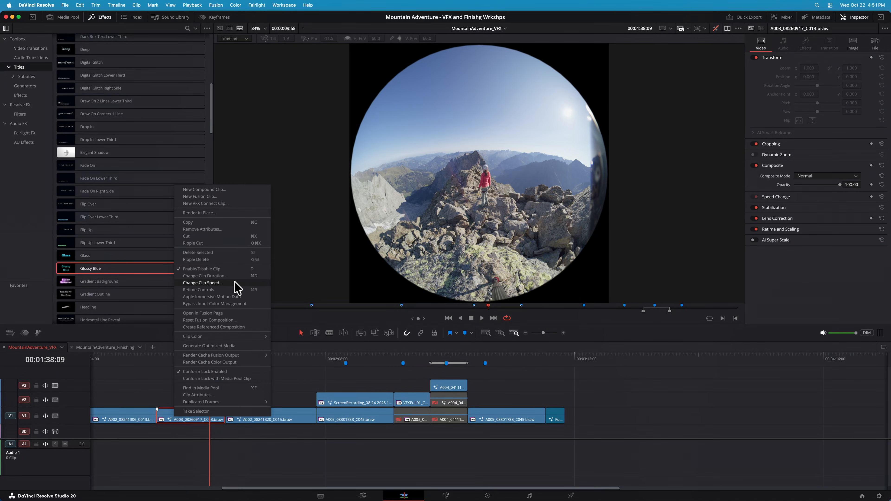
left_click(221, 320)
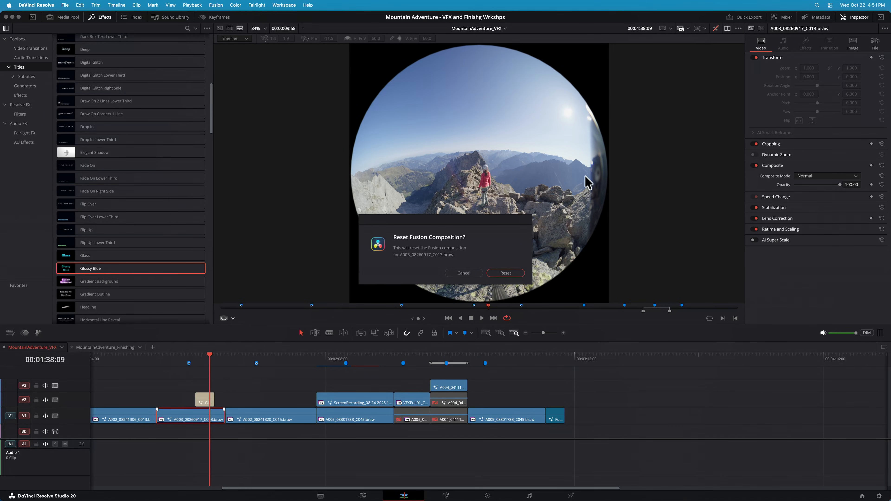
left_click(500, 274)
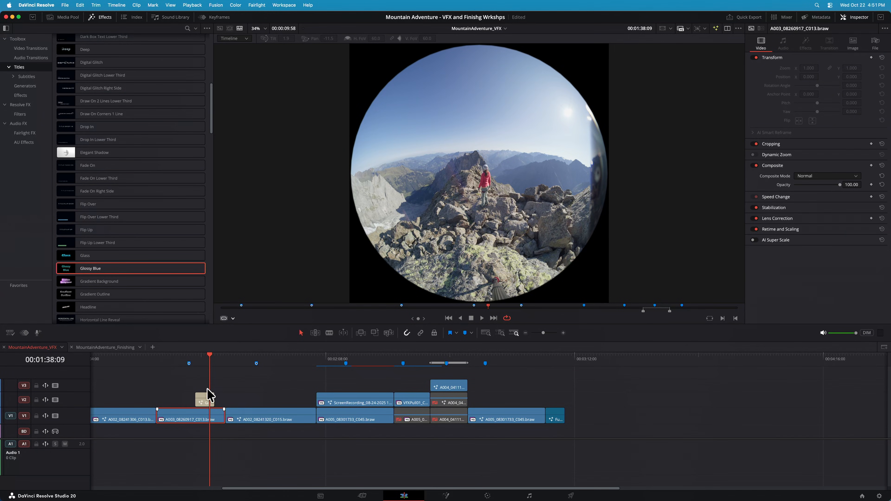
Change the text of the Glossy Blue title on V2 to TEST
left_click(203, 395)
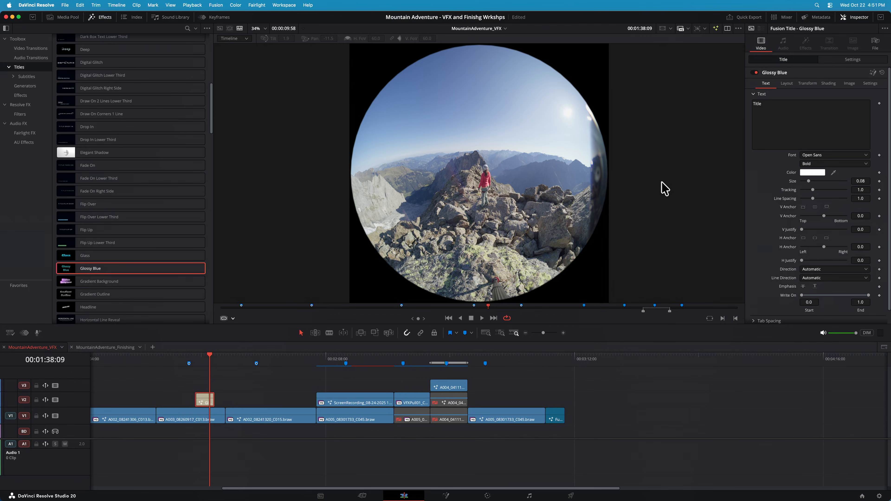
left_click(803, 111)
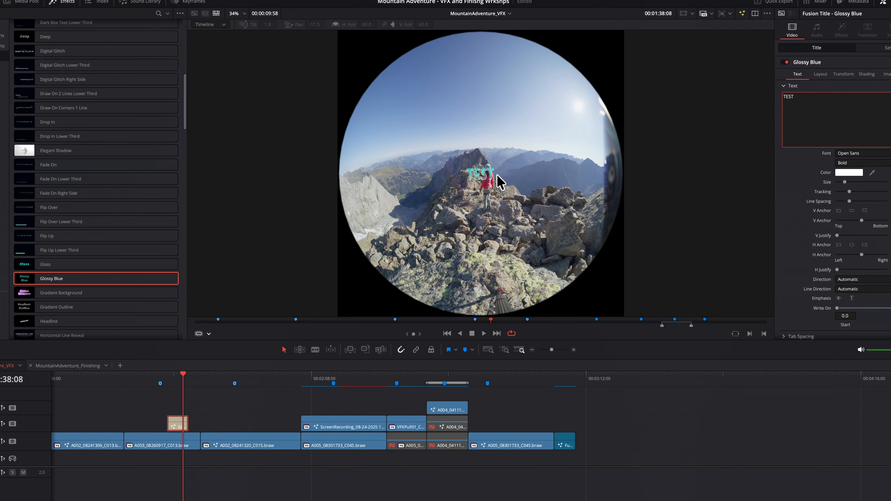
left_click(498, 175)
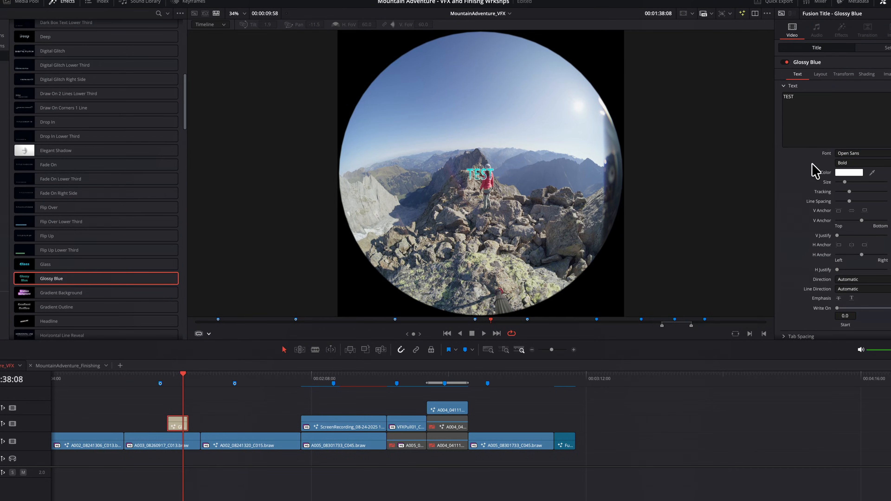
Enlarge the TEST title to size 0.1929 and move its layout center to X 0.517, Y 0.46
left_click_drag(845, 182, 857, 182)
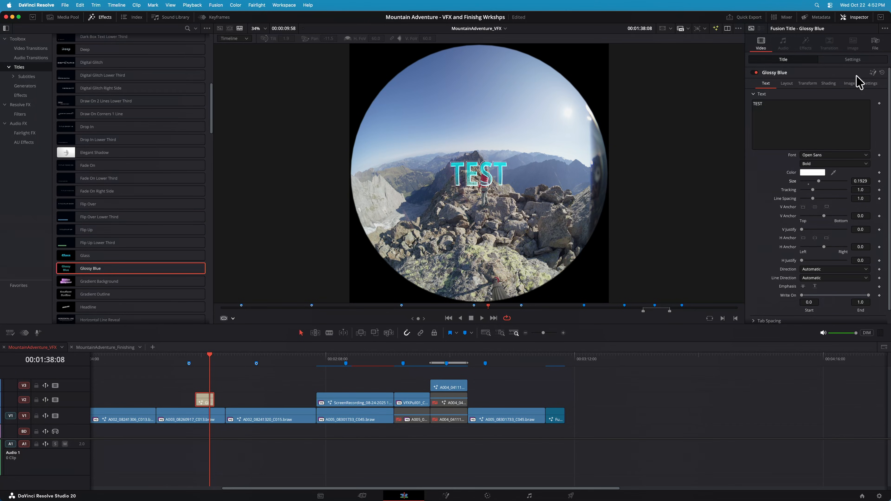
left_click(787, 84)
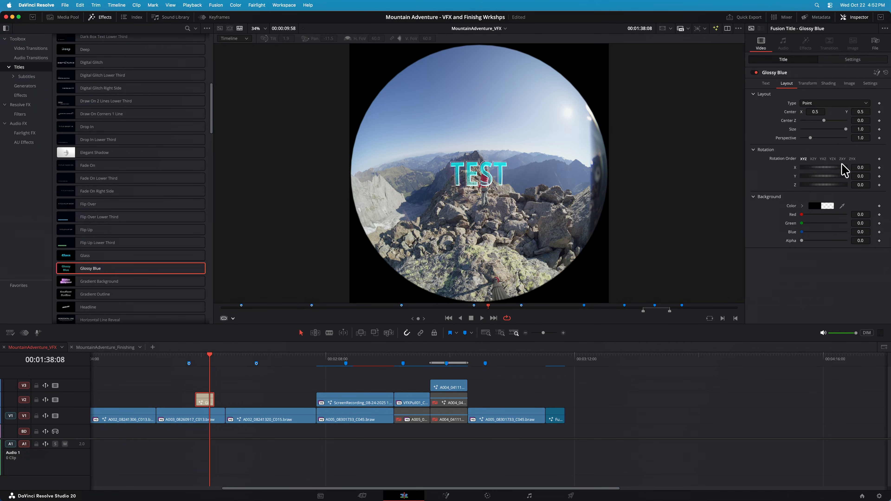
left_click_drag(822, 112, 867, 118)
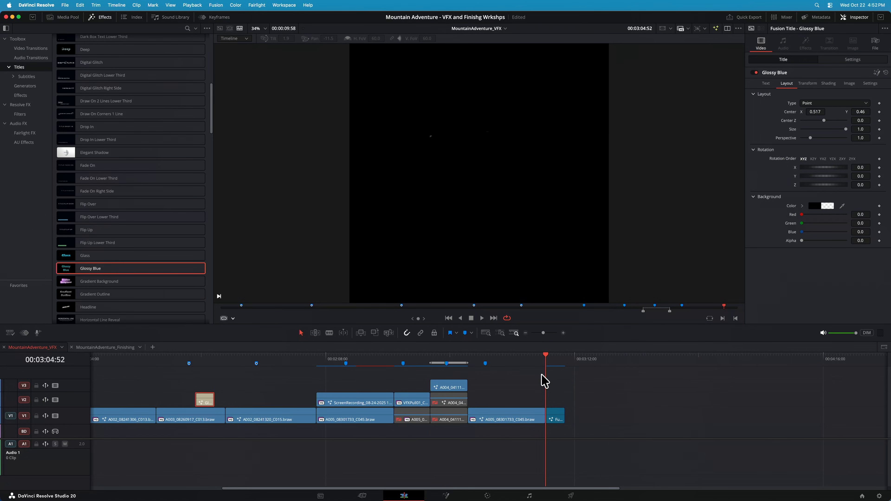
Mark the range of the MOUNTAIN ADVENTURE title clip at the end of V1 and play it, stopping at 00:03:07:79
key("space")
key("space")
left_click(551, 360)
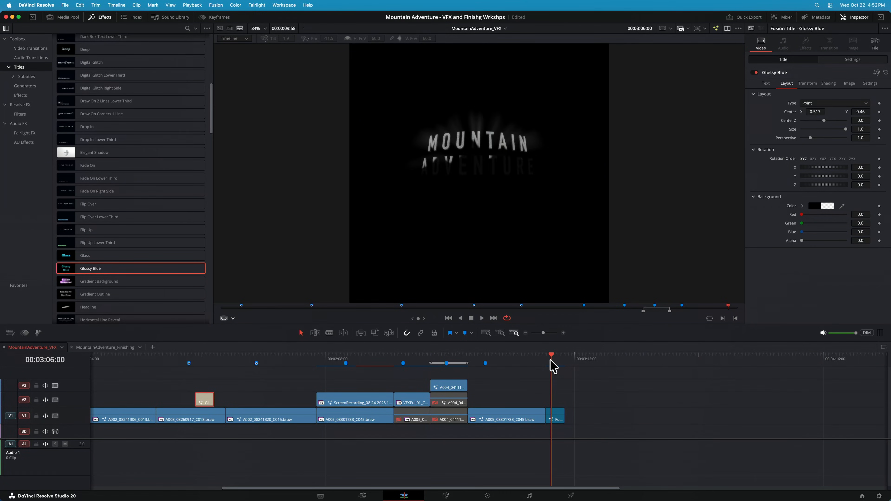
key("x")
key("space")
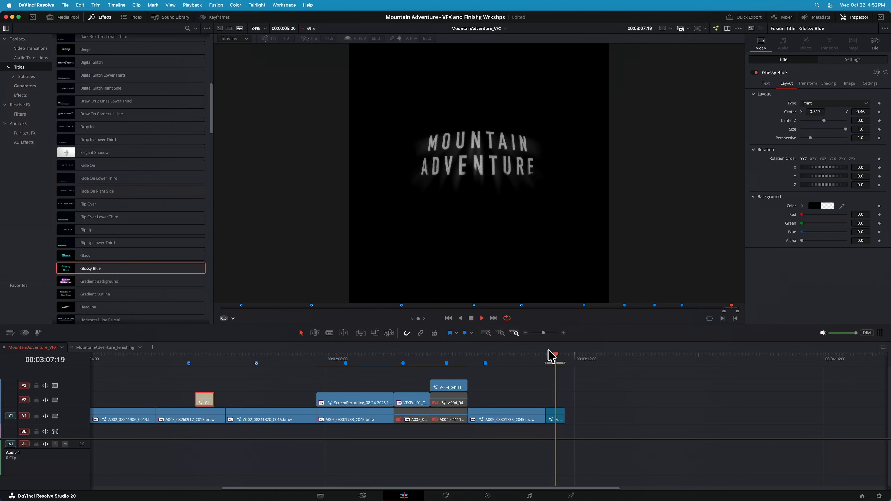
key("space")
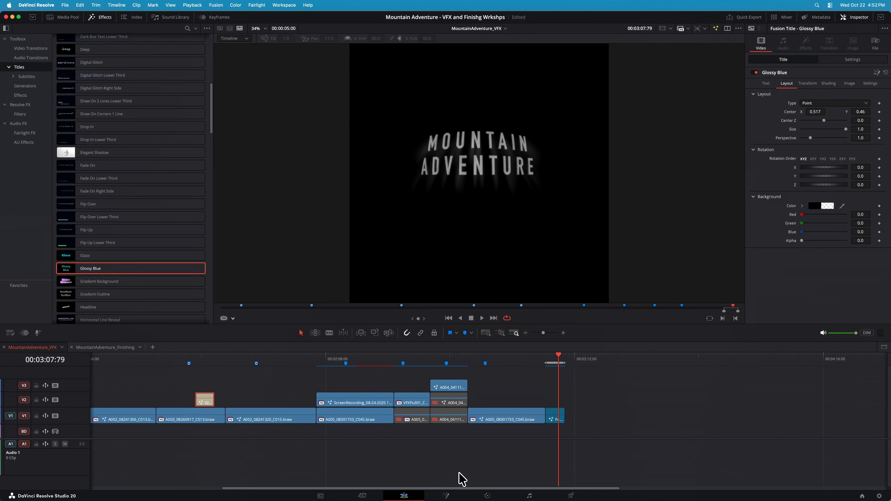
Open the MOUNTAIN ADVENTURE title's Fusion composition and examine Merge3D1_1, Renderer3D1_1 and Renderer3D1 in the viewer
left_click(447, 495)
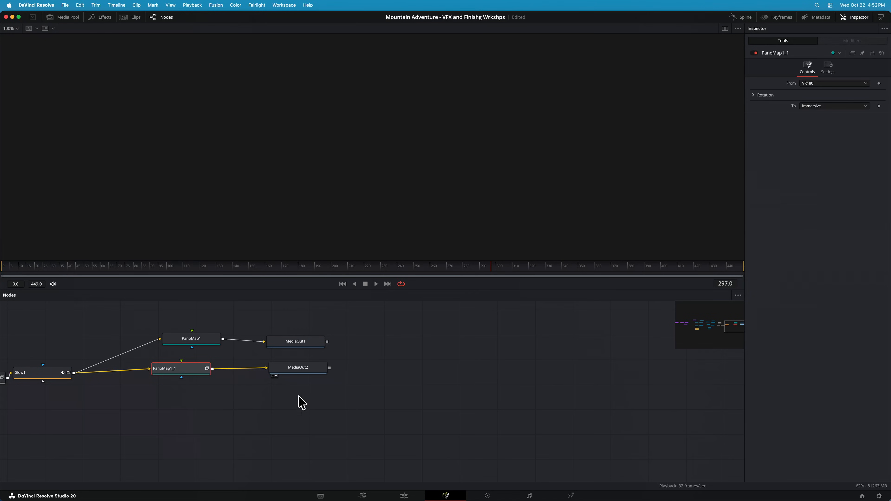
left_click_drag(730, 331, 712, 330)
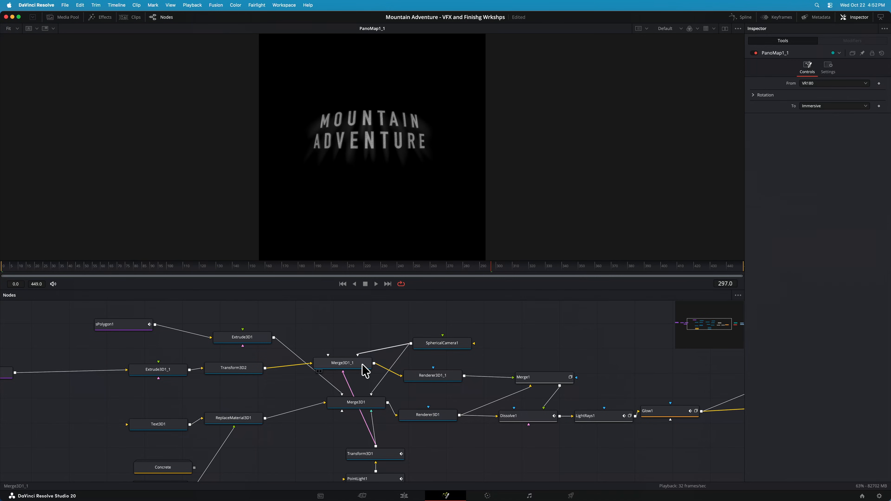
left_click_drag(364, 364, 400, 220)
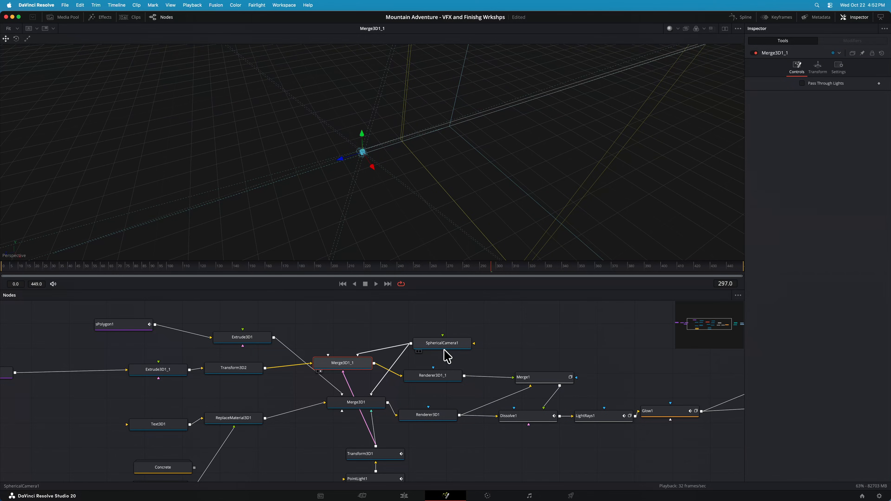
left_click(443, 376)
key("1")
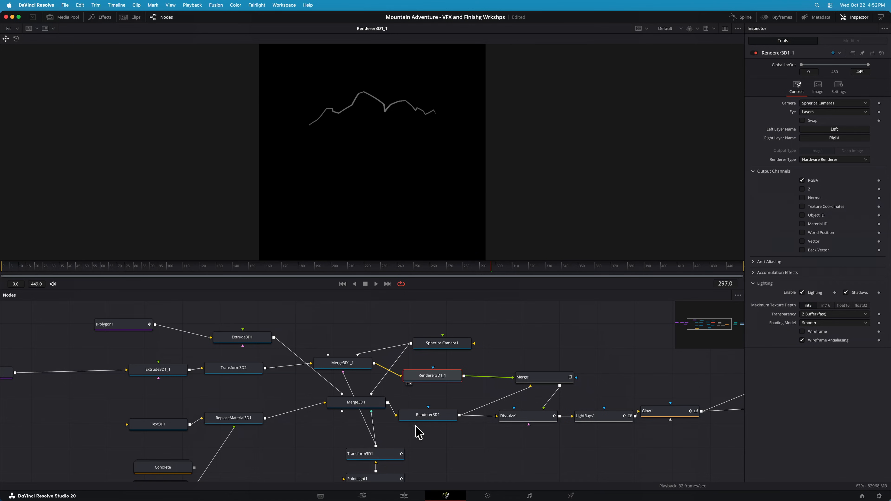
left_click(426, 418)
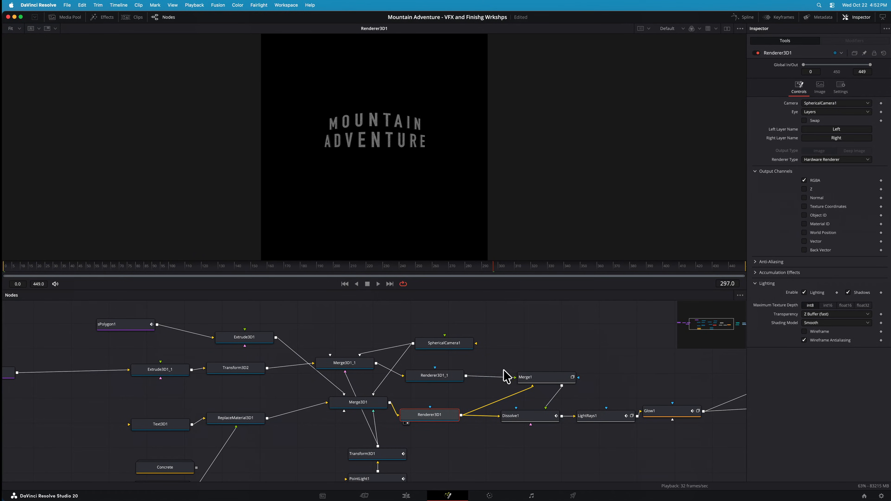
Examine the outputs of the Glow1 and PanoMap1 nodes in the viewer
scroll(499, 371, "right", 5)
key("super+space")
scroll(487, 362, "down", 1)
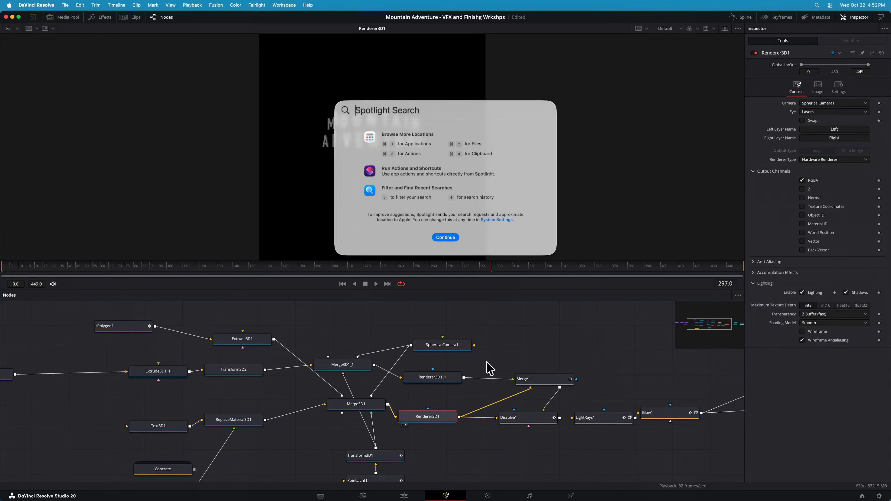
key("Escape")
scroll(532, 351, "down", 3)
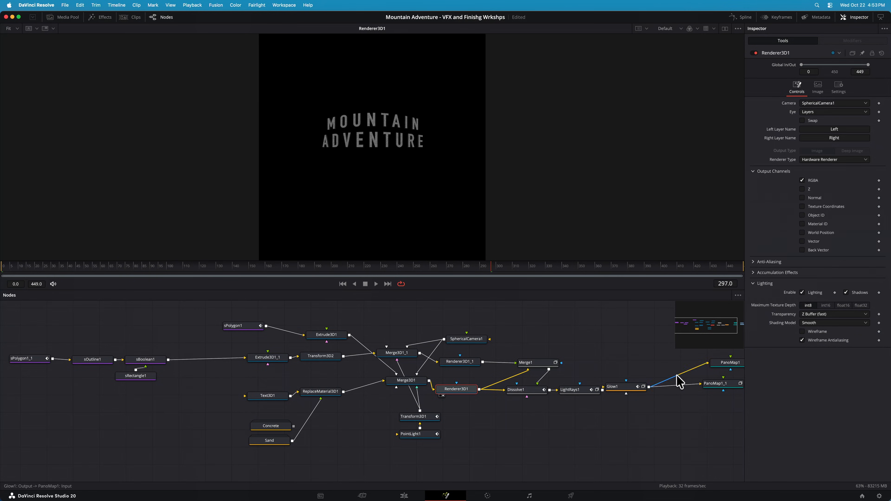
left_click(618, 385)
key("2")
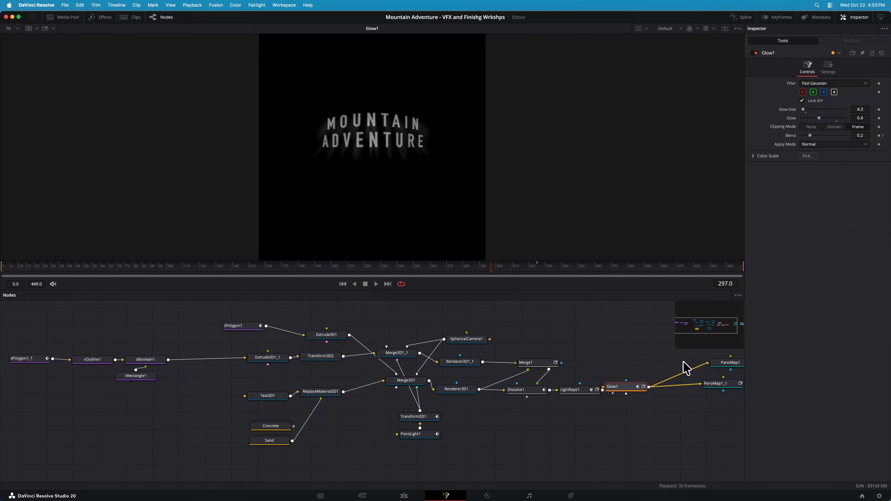
left_click(719, 361)
key("2")
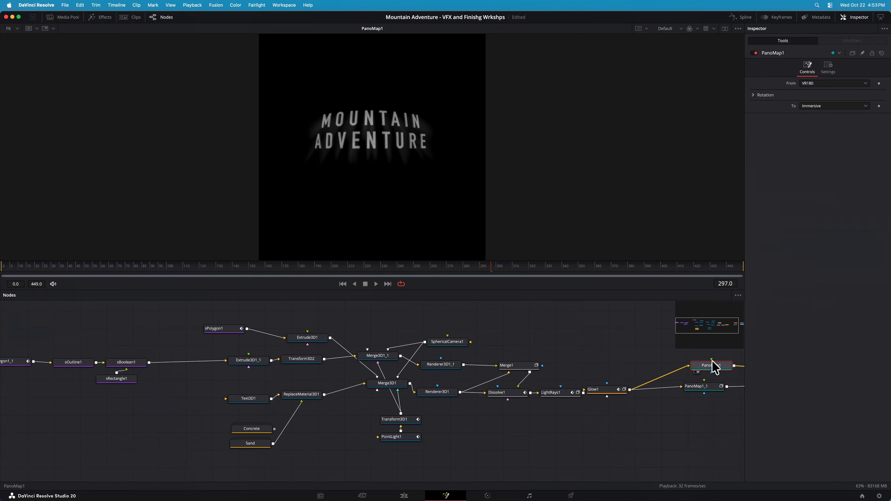
Inspect the SphericalCamera1 node's available layout options, keeping VR180
left_click(448, 343)
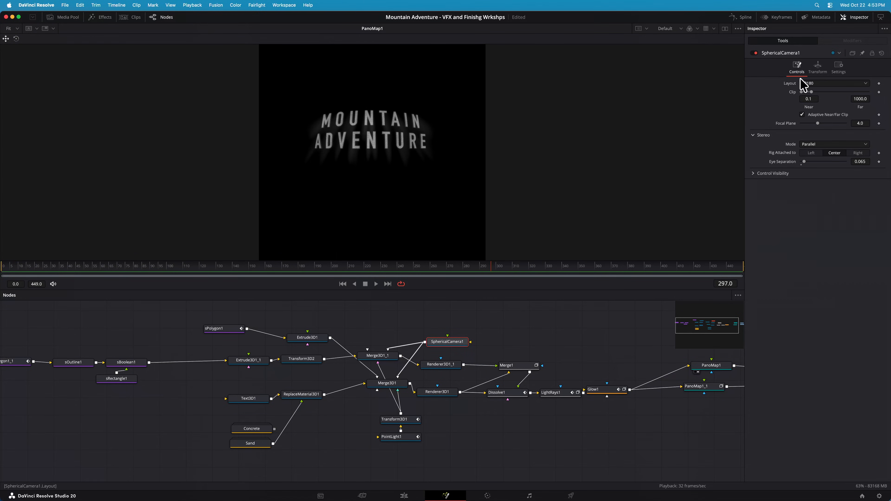
left_click(820, 85)
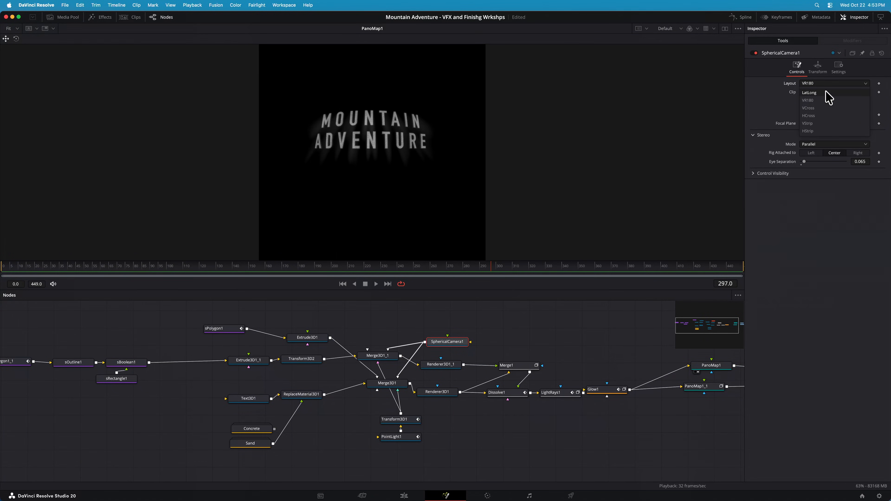
left_click(494, 349)
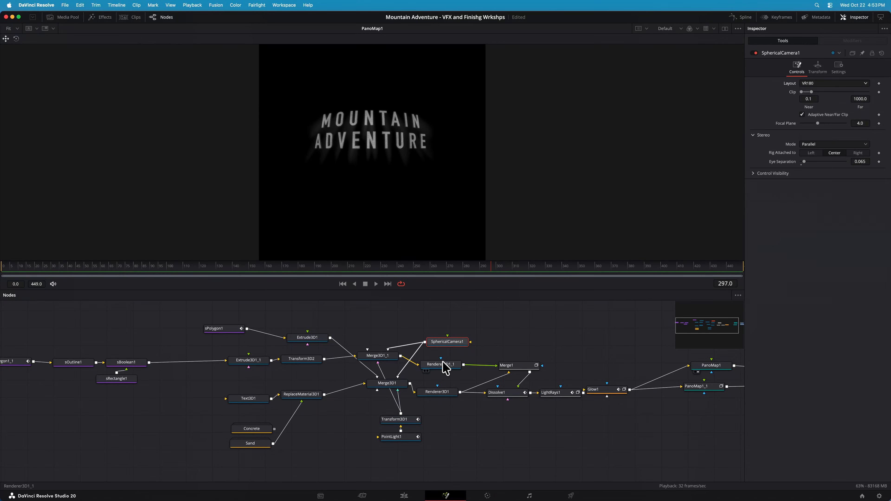
Compare the Renderer3D1_1 mountain outline with the Renderer3D1 text in the viewer, and move to frame 301
left_click(443, 363)
key("2")
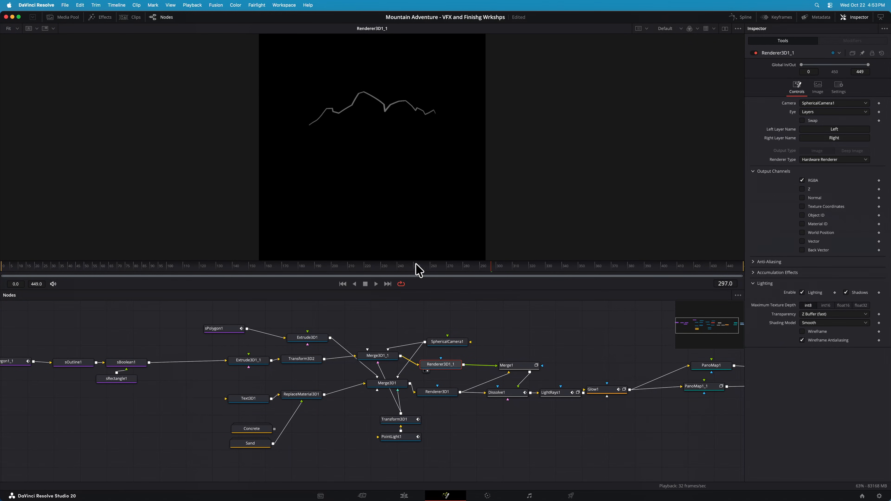
key("Left")
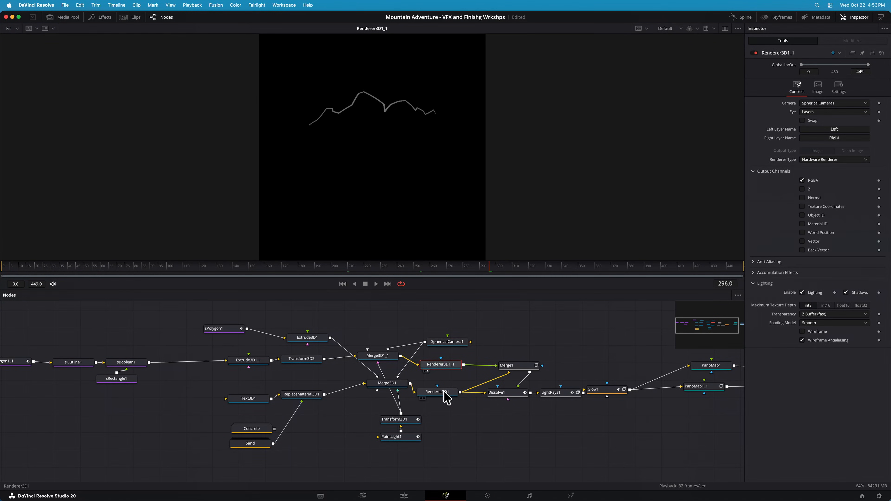
left_click(444, 393)
key("2")
left_click_drag(478, 273, 497, 274)
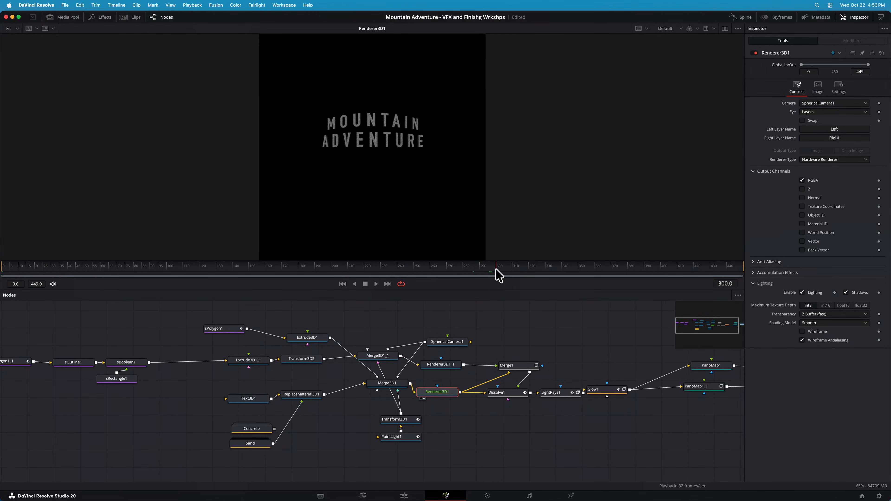
Compare the PanoMap1 and PanoMap1_1 VR180-to-Immersive outputs in the viewer
left_click(726, 369)
key("2")
left_click(716, 387)
key("2")
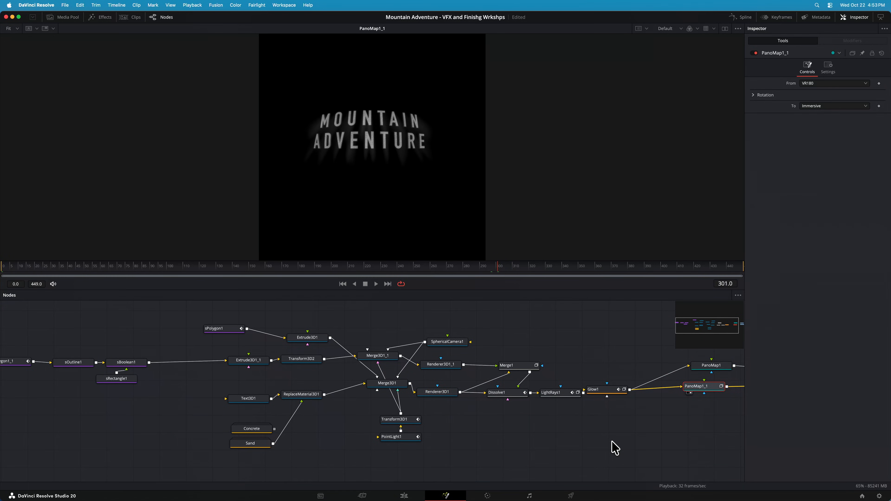
Return to the edit timeline, place the playhead at 00:03:12:64, and clear the marked in and out range
left_click(403, 496)
left_click(587, 409)
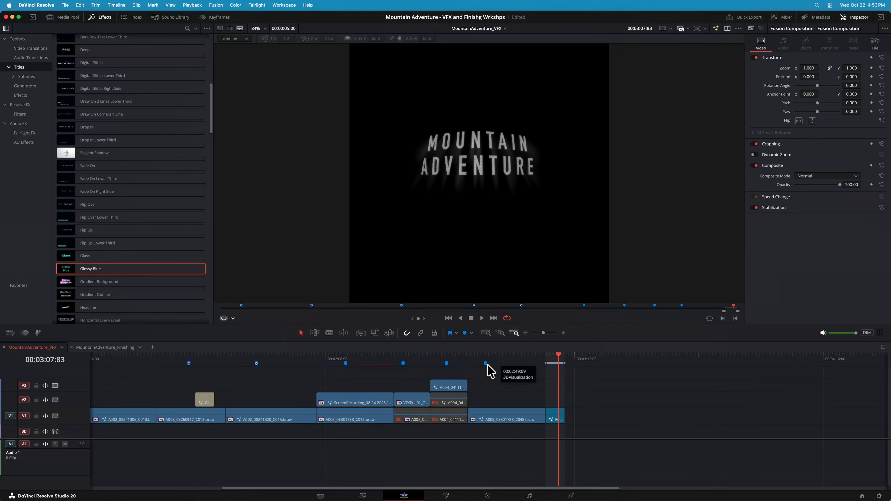
left_click(577, 361)
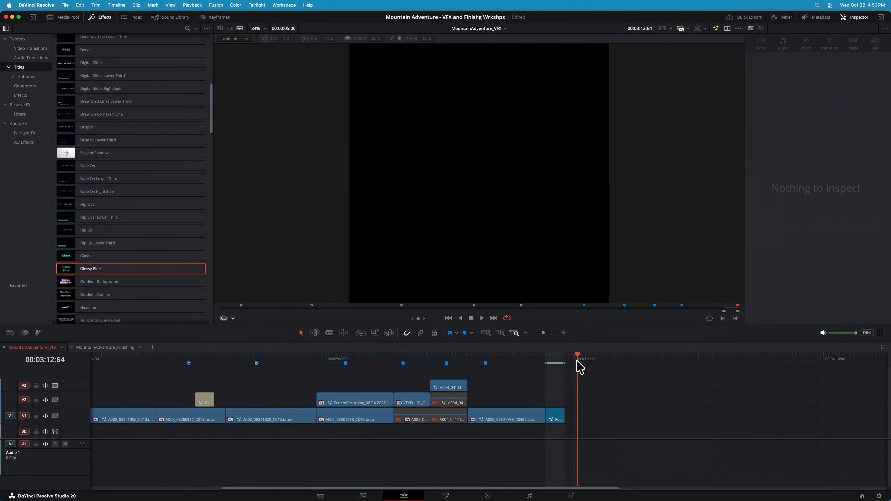
key("alt+x")
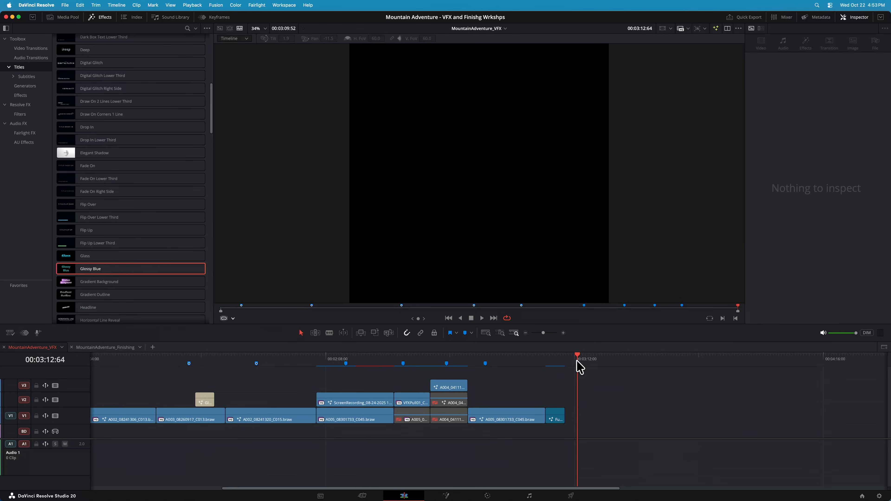